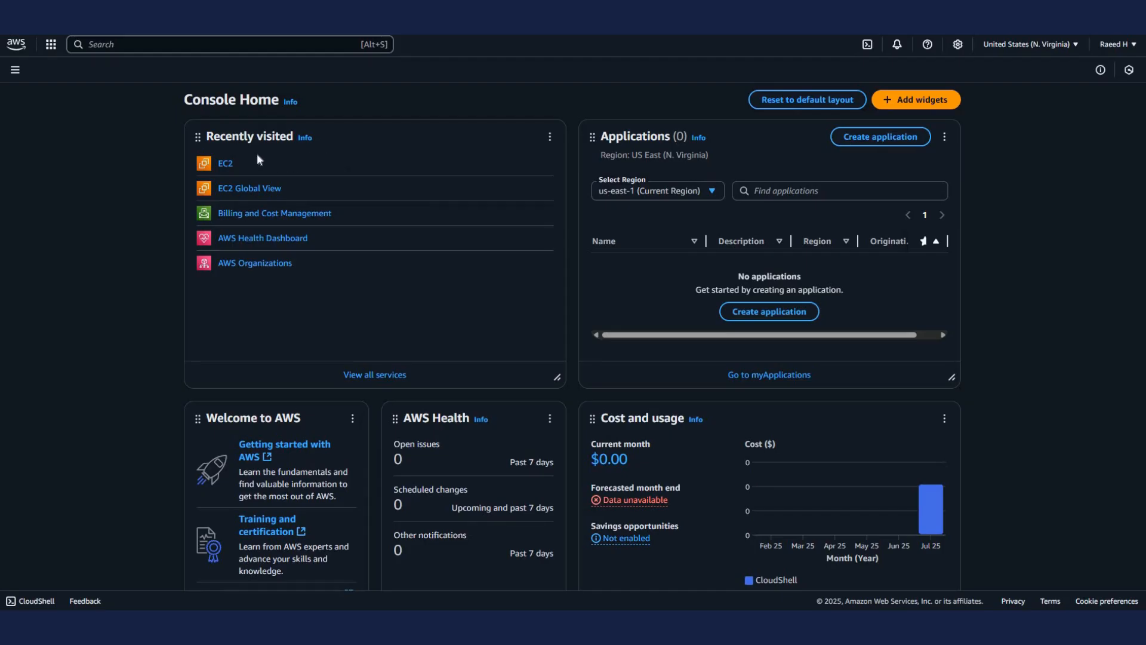
Step: Start launching a new EC2 instance and name it Server
{"action": "left_click", "coordinate": [220, 171]}
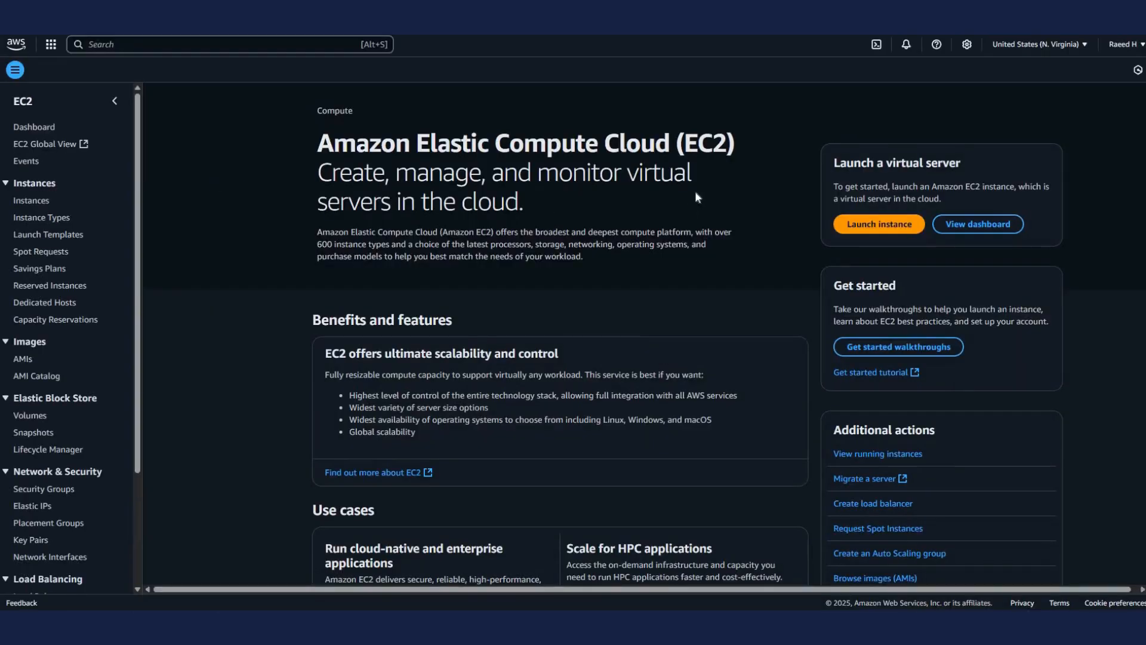
{"action": "left_click", "coordinate": [861, 224]}
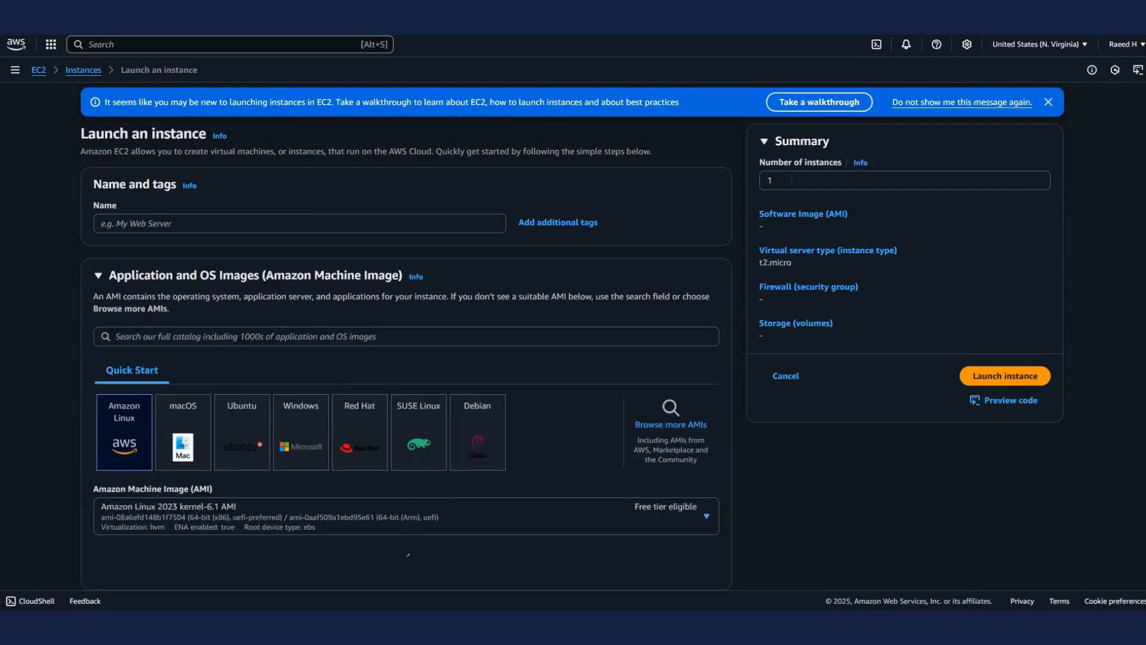
{"action": "scroll", "coordinate": [518, 280], "scroll_direction": "down", "scroll_amount": 2}
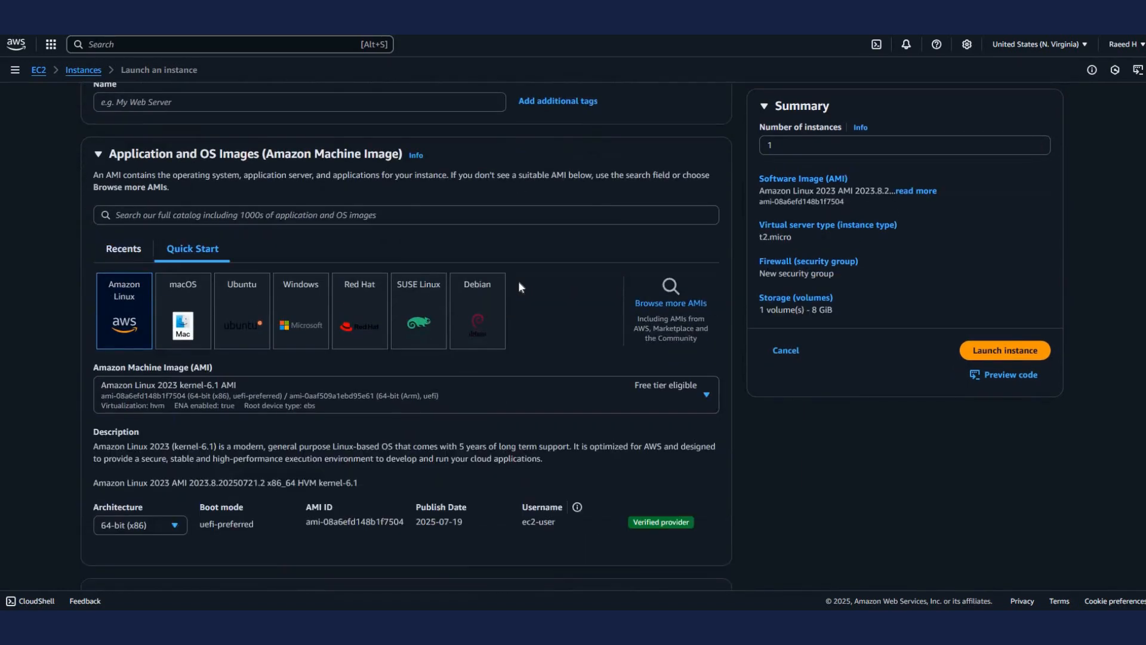
{"action": "scroll", "coordinate": [519, 286], "scroll_direction": "down", "scroll_amount": 1}
{"action": "scroll", "coordinate": [518, 286], "scroll_direction": "down", "scroll_amount": 2}
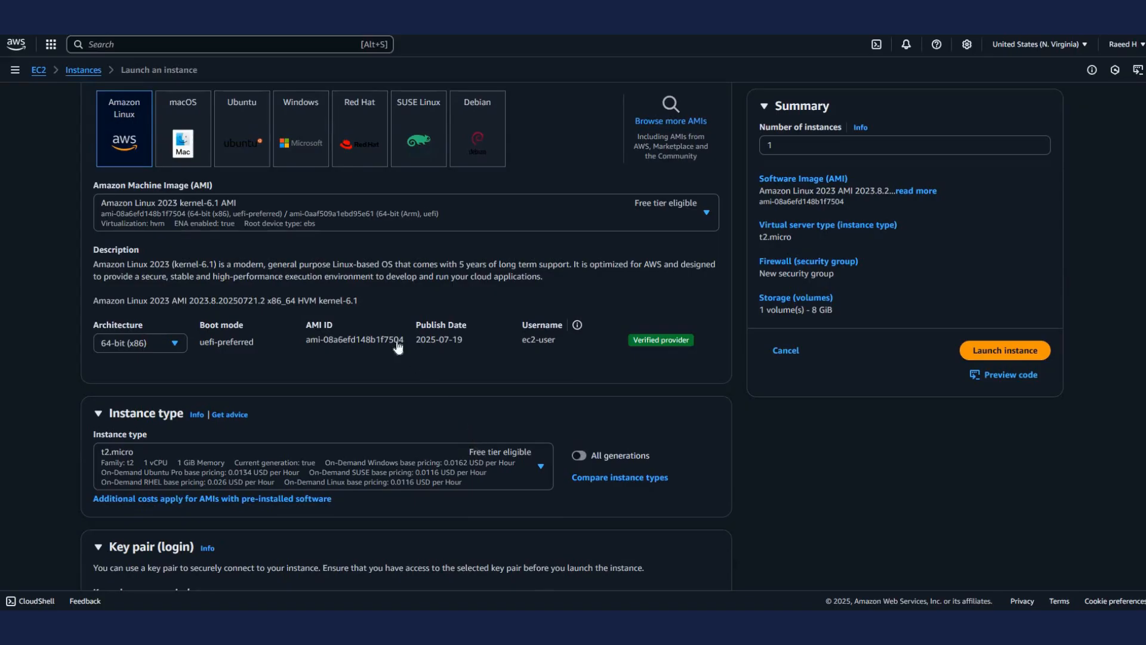
{"action": "scroll", "coordinate": [305, 268], "scroll_direction": "up", "scroll_amount": 3}
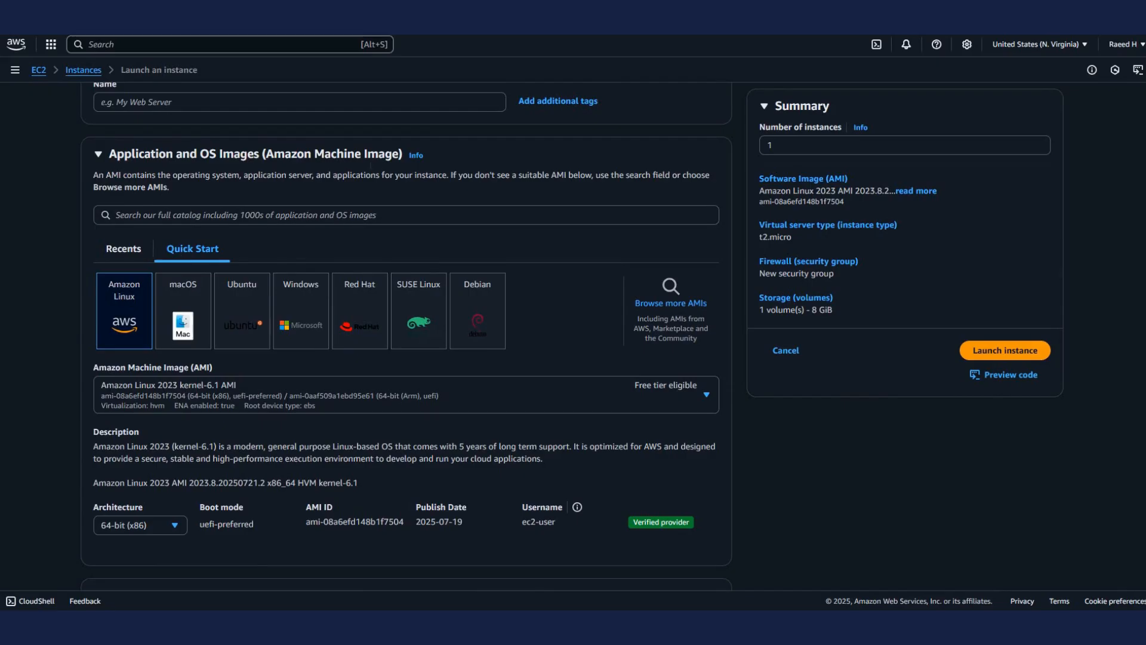
{"action": "scroll", "coordinate": [376, 167], "scroll_direction": "up", "scroll_amount": 2}
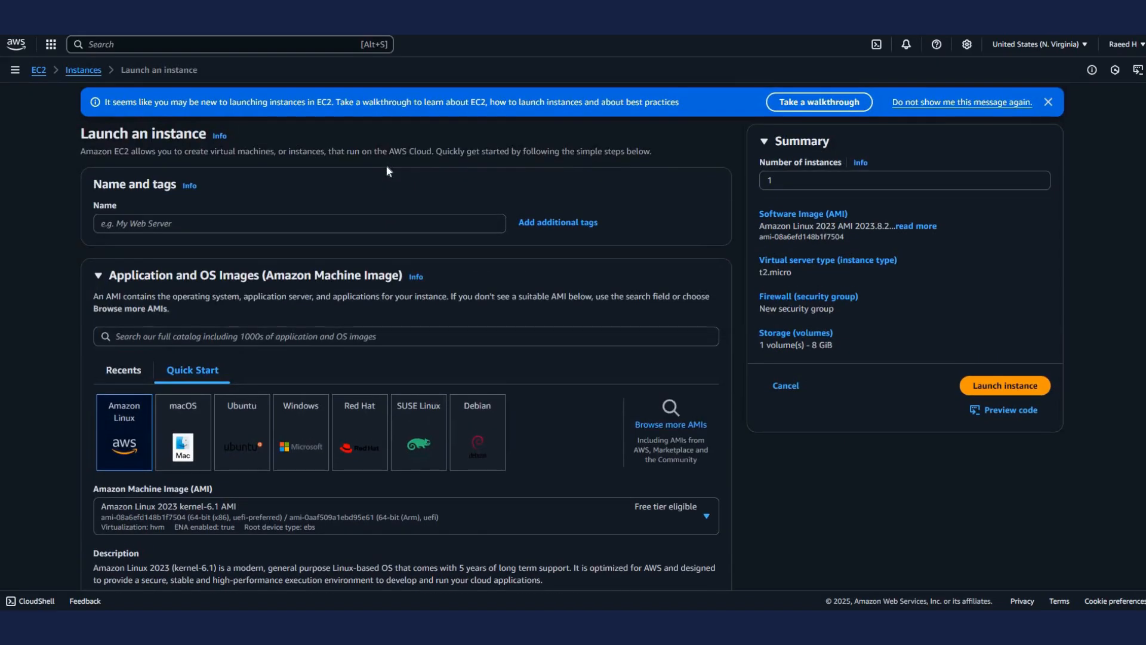
{"action": "left_click", "coordinate": [385, 222]}
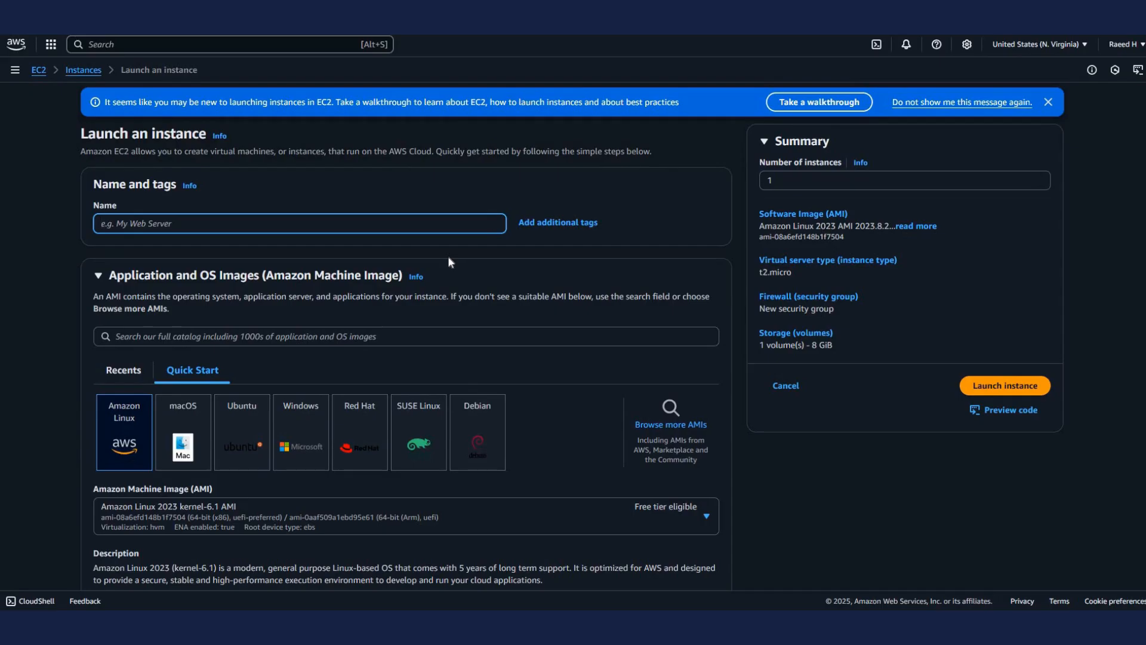
{"action": "type", "text": "Server"}
{"action": "left_click", "coordinate": [432, 190]}
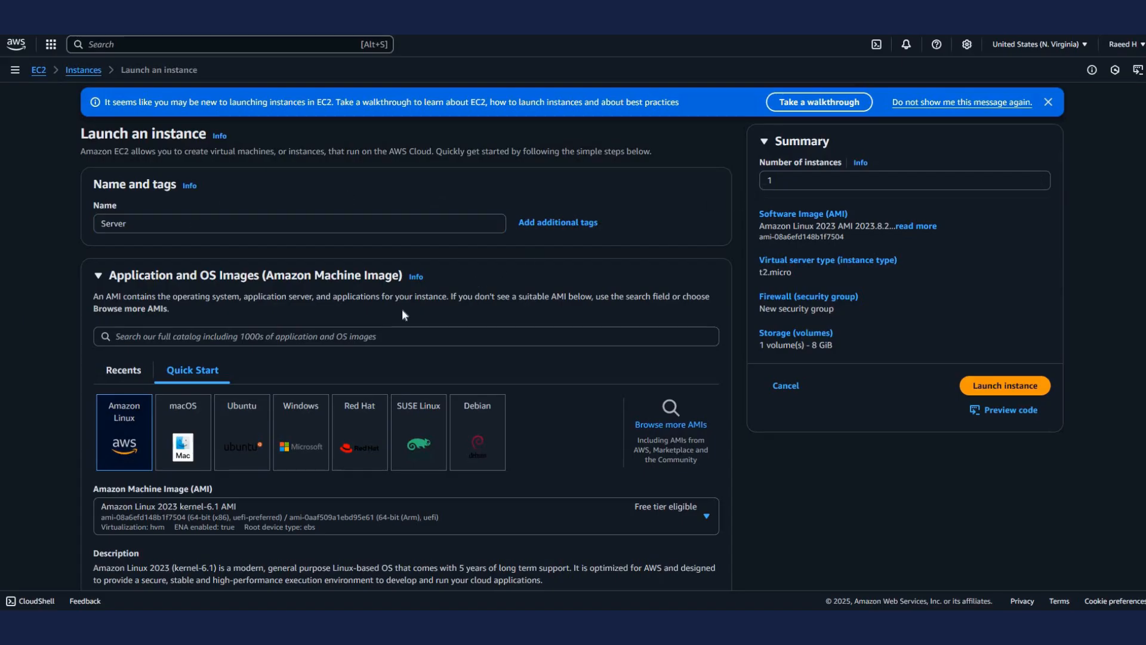
Step: Choose the Windows image Microsoft Windows Server 2022 Base for the instance
{"action": "scroll", "coordinate": [403, 309], "scroll_direction": "down", "scroll_amount": 2}
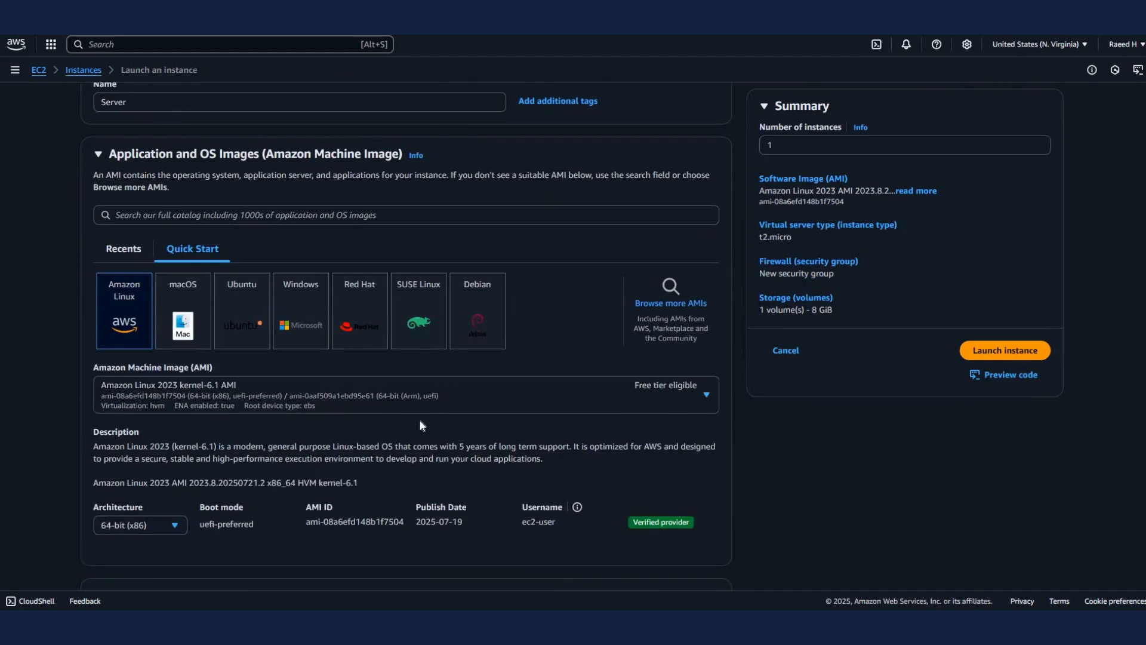
{"action": "left_click", "coordinate": [301, 316]}
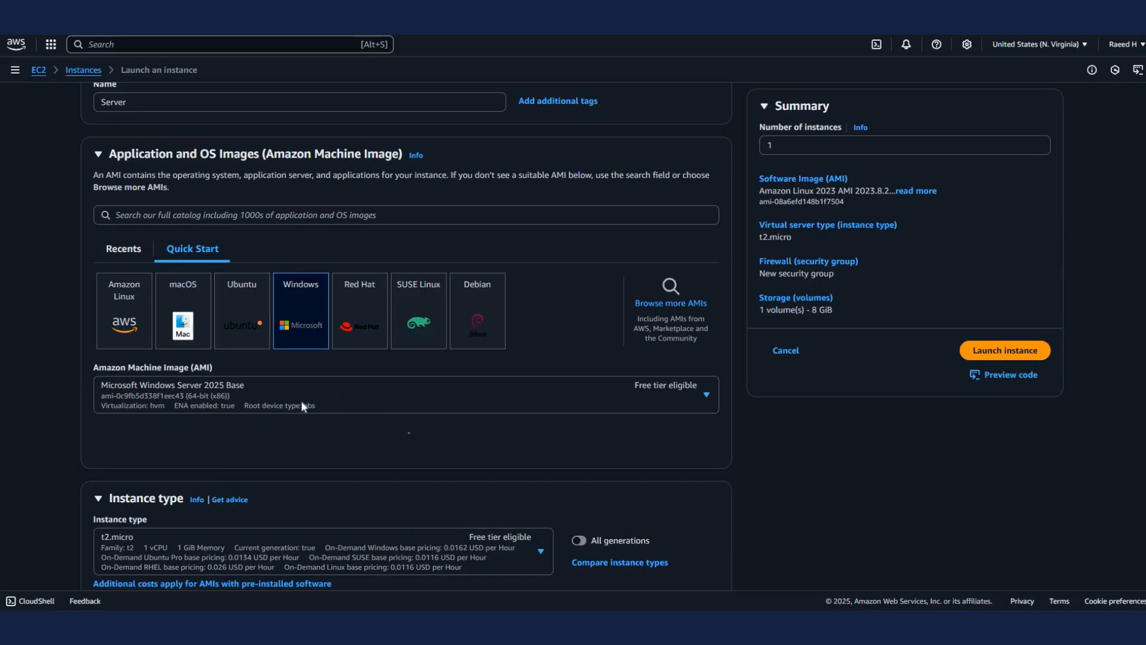
{"action": "left_click", "coordinate": [662, 400]}
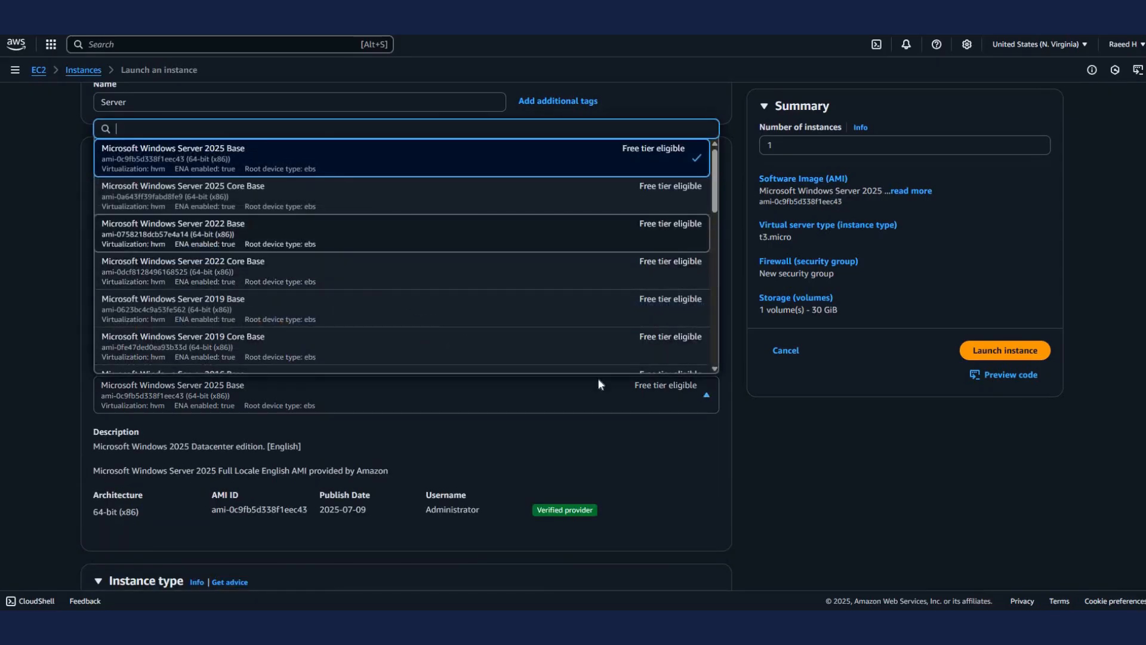
{"action": "left_click", "coordinate": [173, 236]}
Step: Select the existing key pair NewKey for logging in to the instance
{"action": "scroll", "coordinate": [378, 339], "scroll_direction": "down", "scroll_amount": 5}
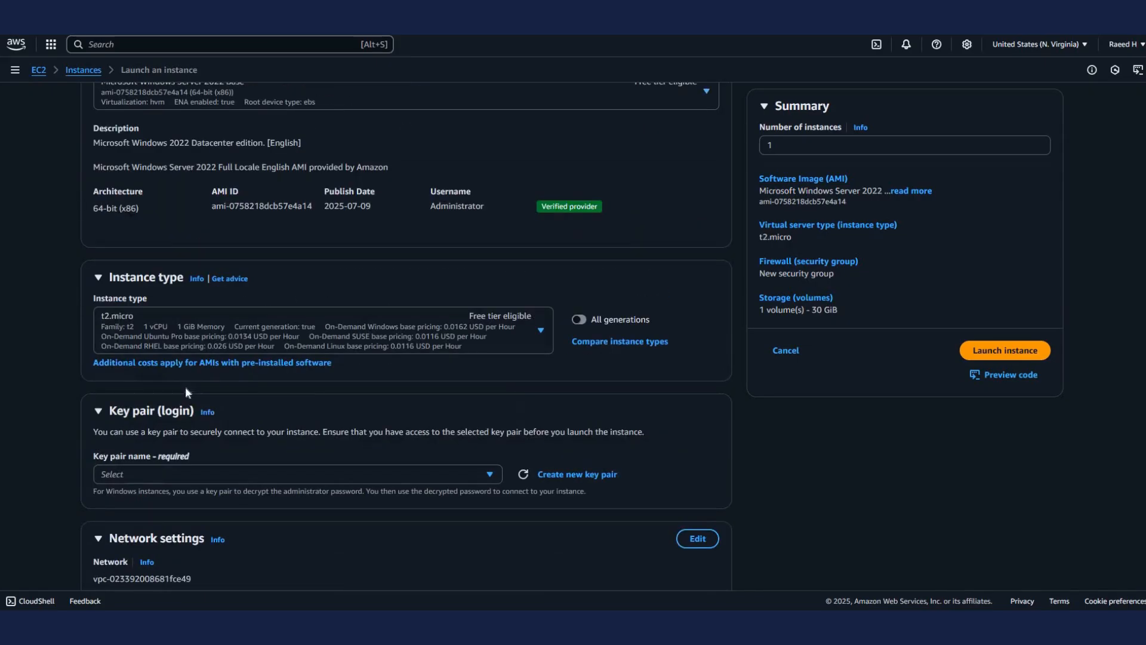
{"action": "left_click", "coordinate": [197, 474]}
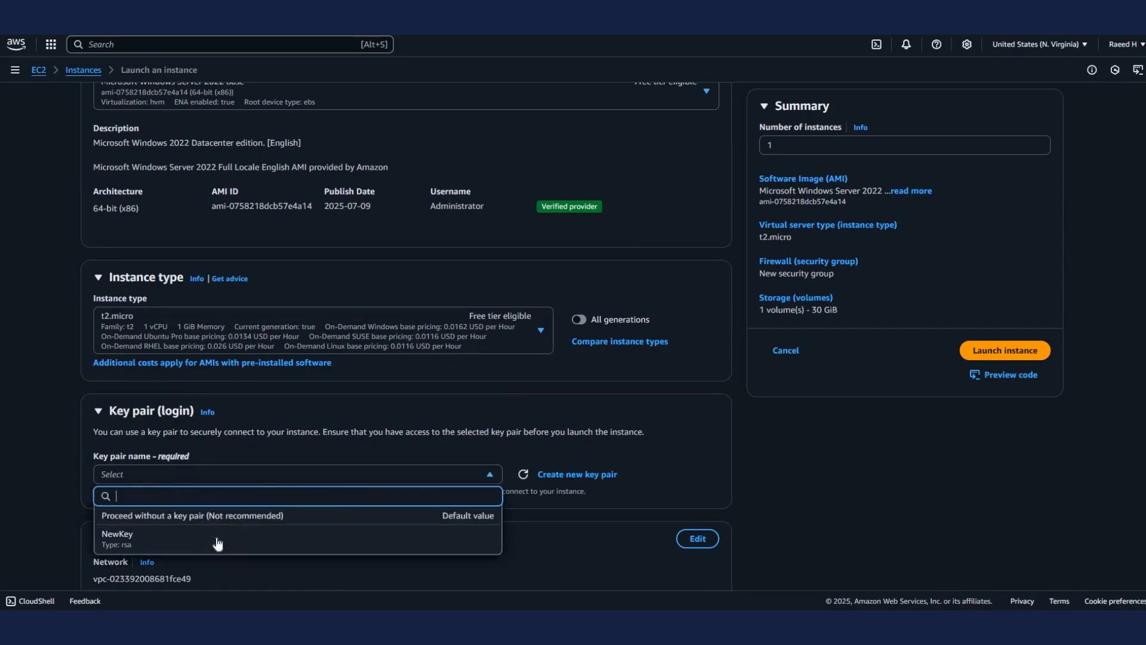
{"action": "left_click", "coordinate": [217, 543]}
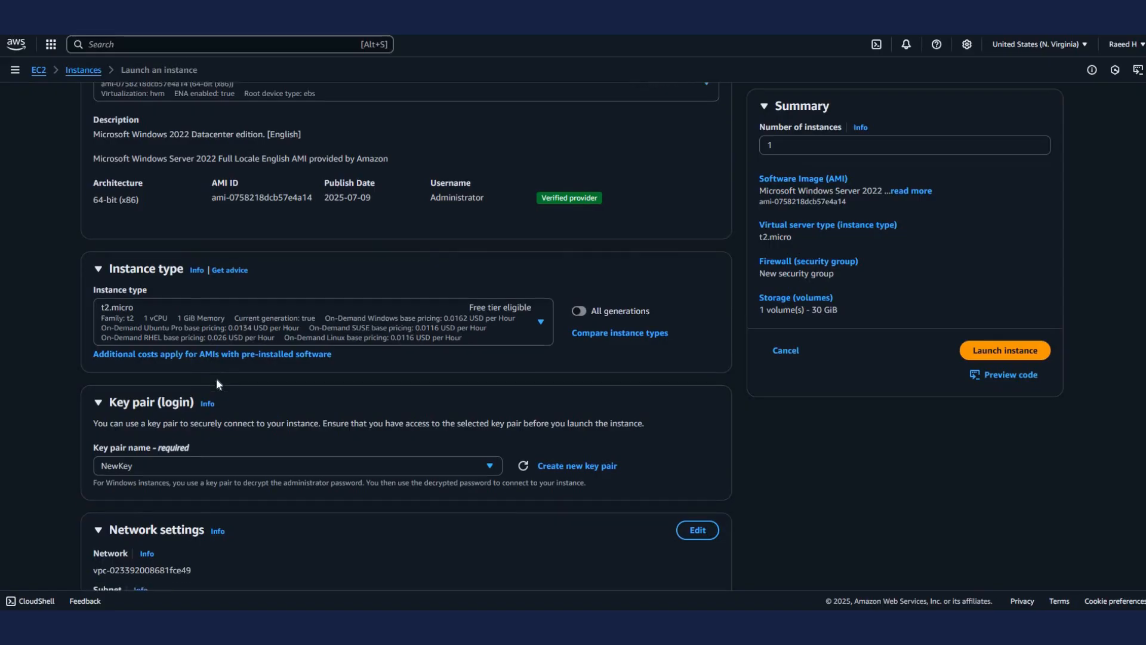
Step: Assign the existing security group launch-wizard-1 in the instance's network settings
{"action": "scroll", "coordinate": [217, 378], "scroll_direction": "down", "scroll_amount": 5}
{"action": "left_click", "coordinate": [317, 410]}
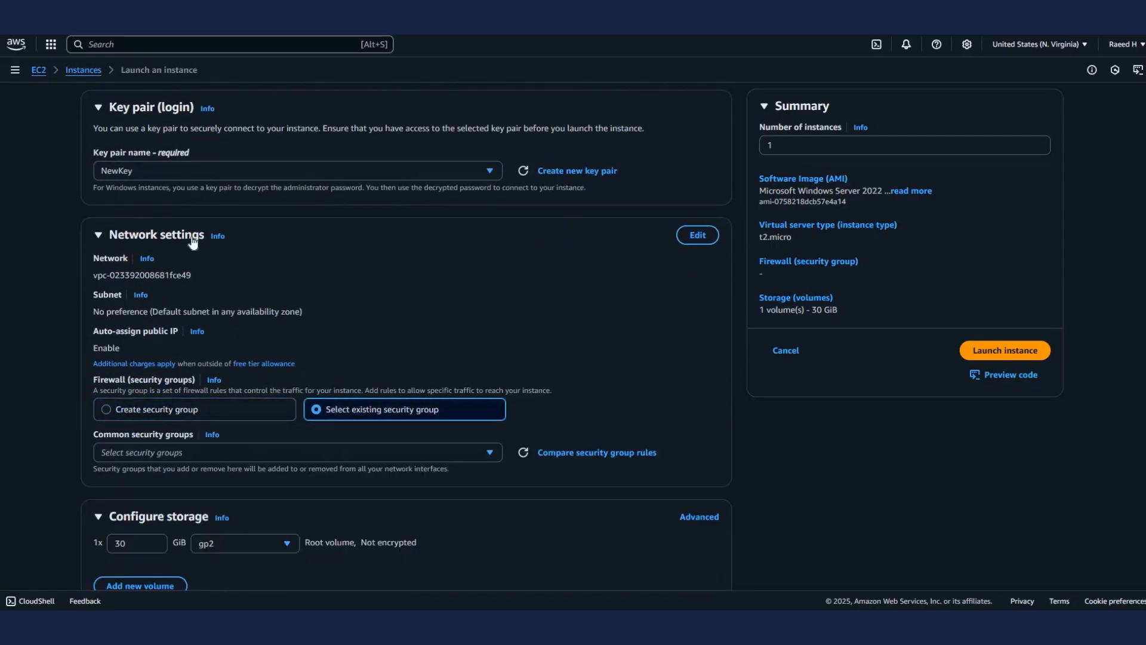
{"action": "left_click", "coordinate": [249, 449]}
{"action": "left_click", "coordinate": [149, 525]}
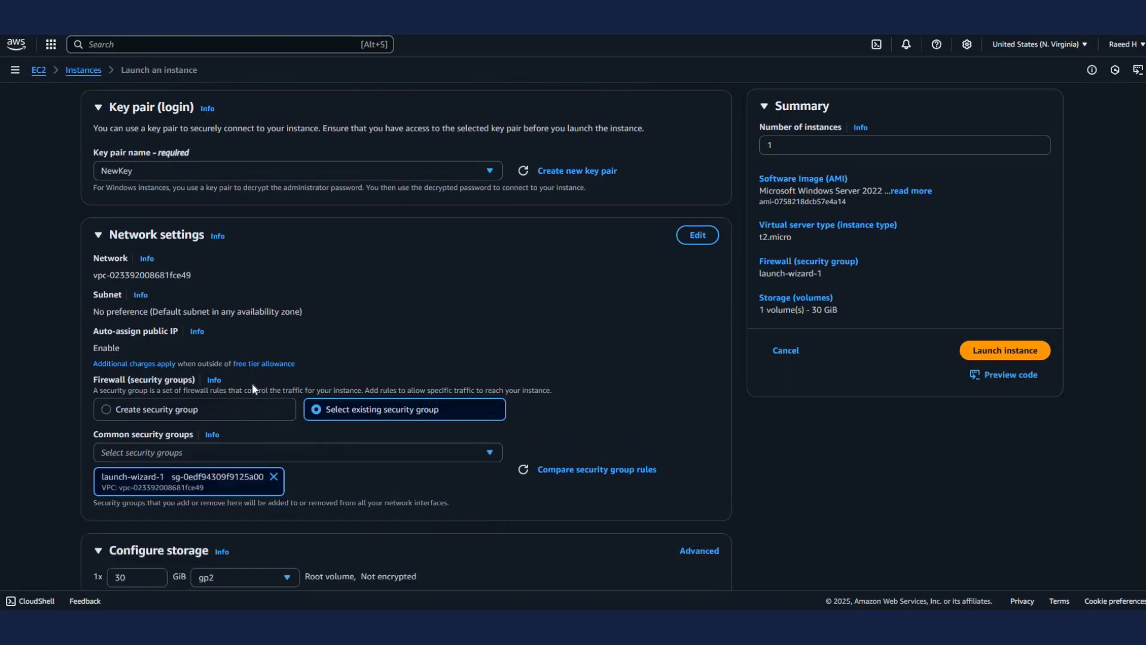
Step: Set the number of instances to 2 and launch them
{"action": "scroll", "coordinate": [118, 341], "scroll_direction": "down", "scroll_amount": 3}
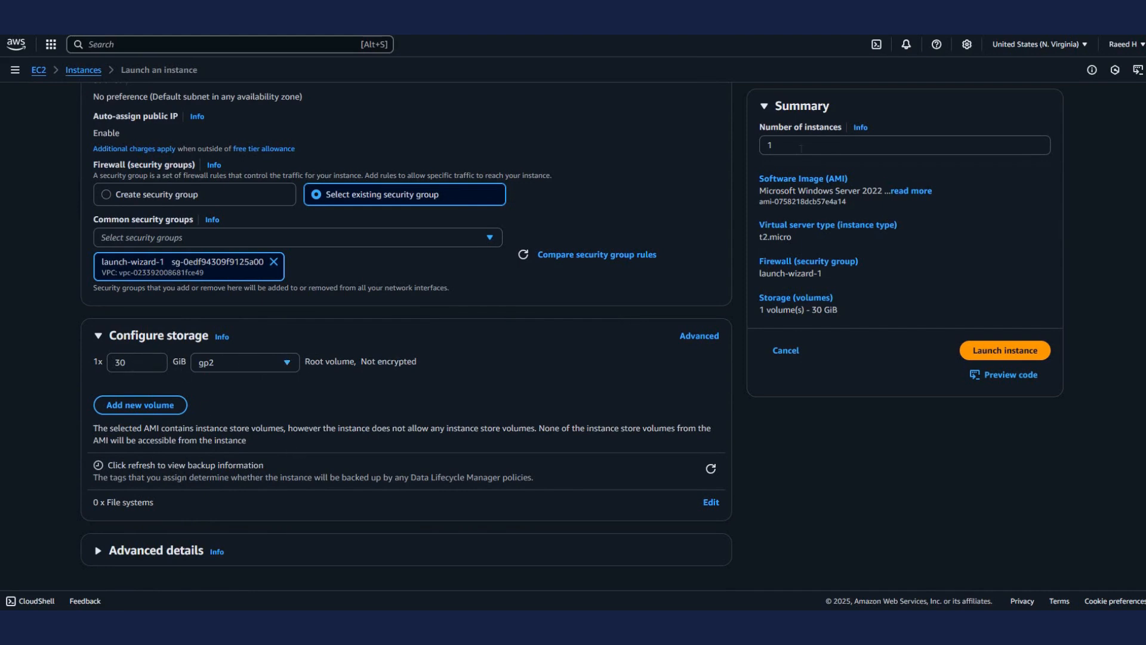
{"action": "left_click", "coordinate": [1039, 143]}
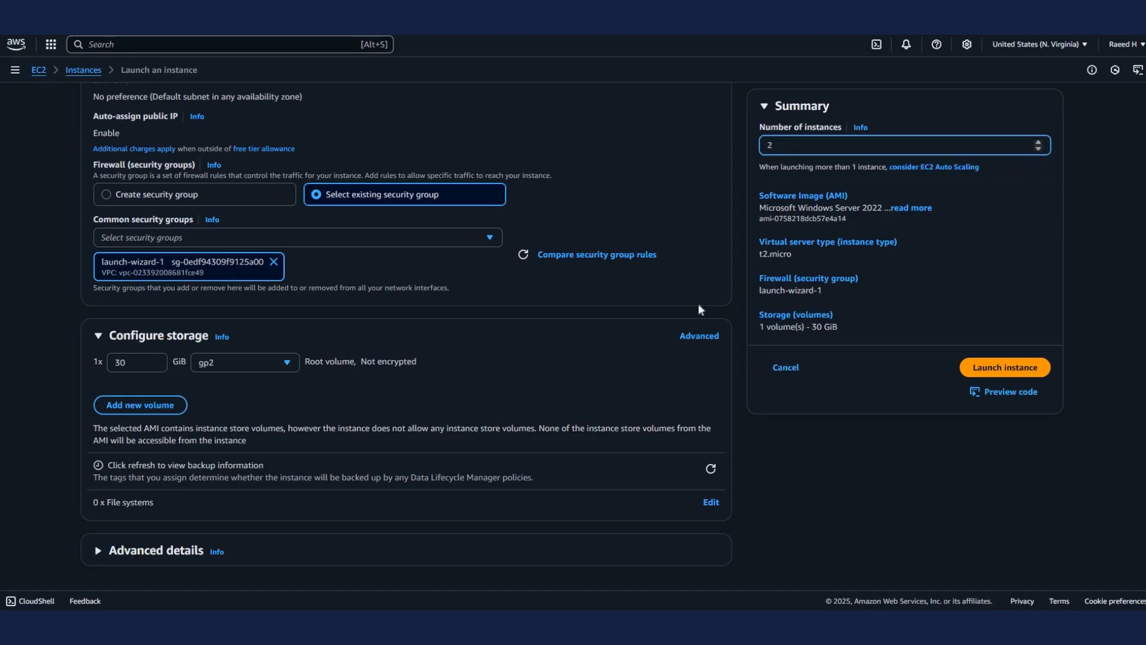
{"action": "scroll", "coordinate": [502, 291], "scroll_direction": "up", "scroll_amount": 5}
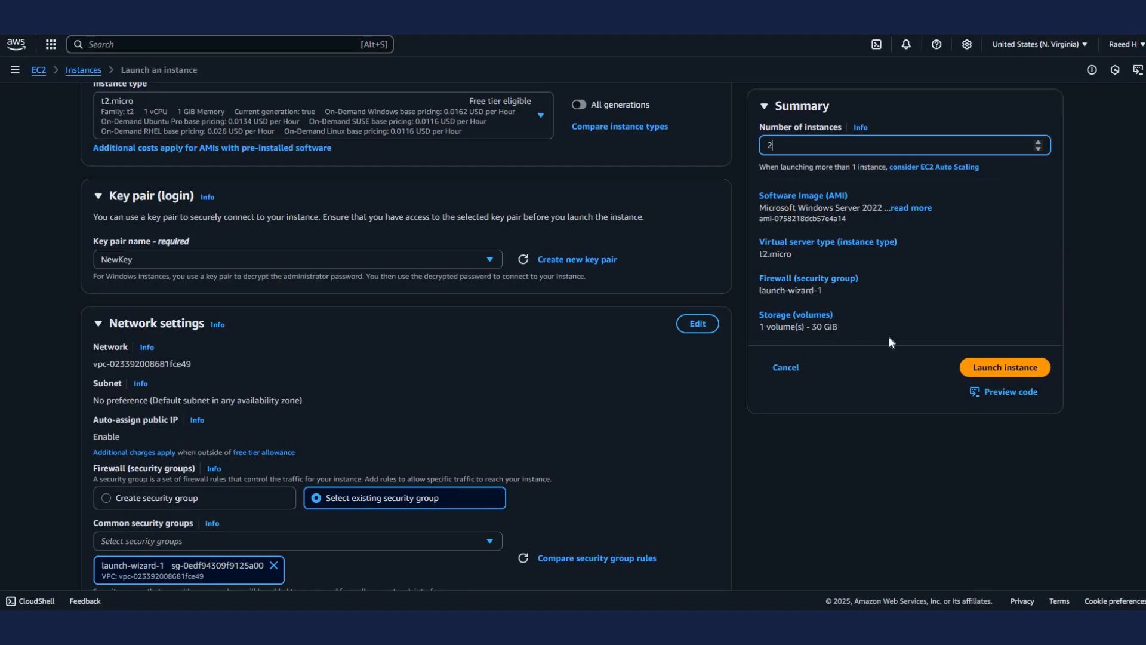
{"action": "left_click", "coordinate": [854, 338]}
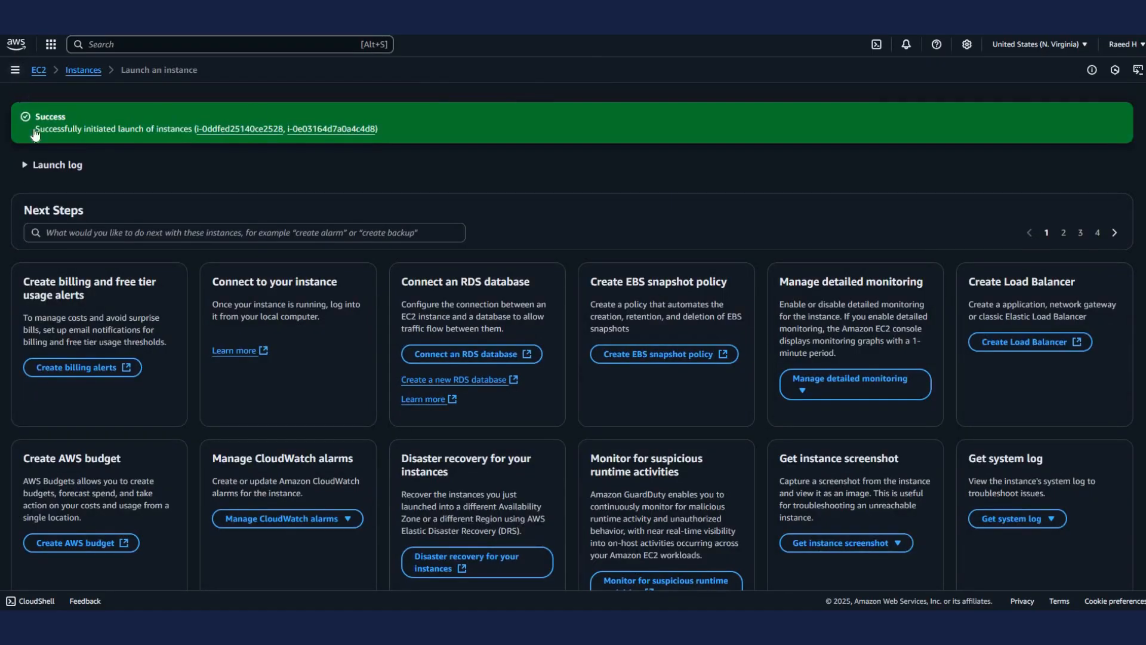
Step: Open the EC2 instances list and refresh it
{"action": "left_click", "coordinate": [15, 70]}
{"action": "left_click", "coordinate": [41, 203]}
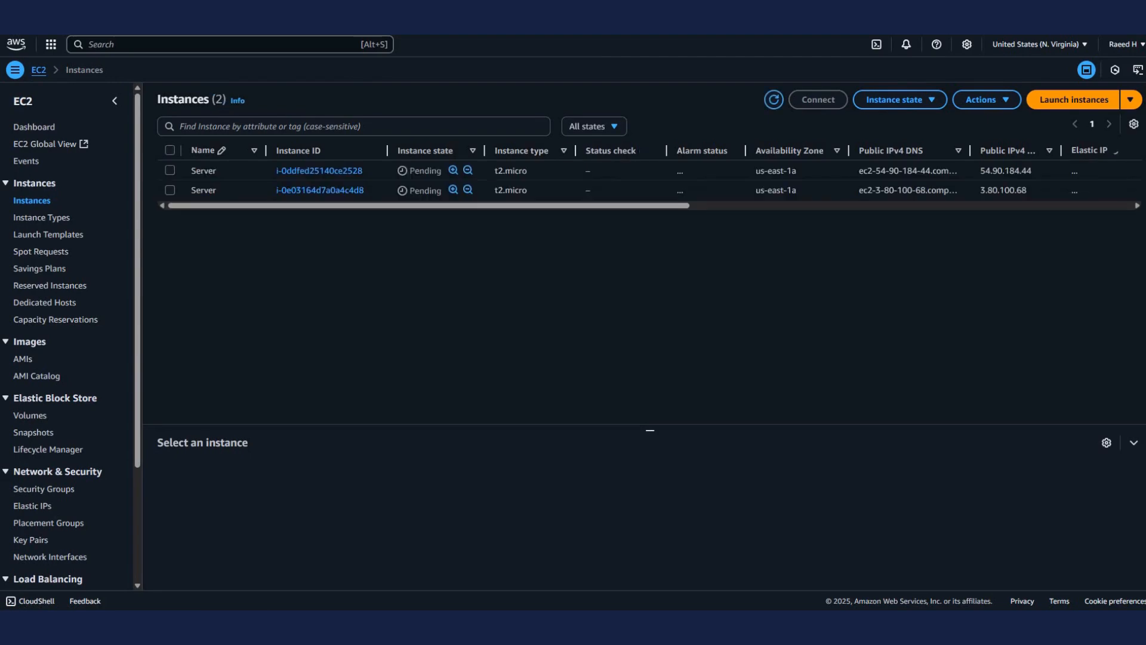
{"action": "left_click", "coordinate": [774, 100]}
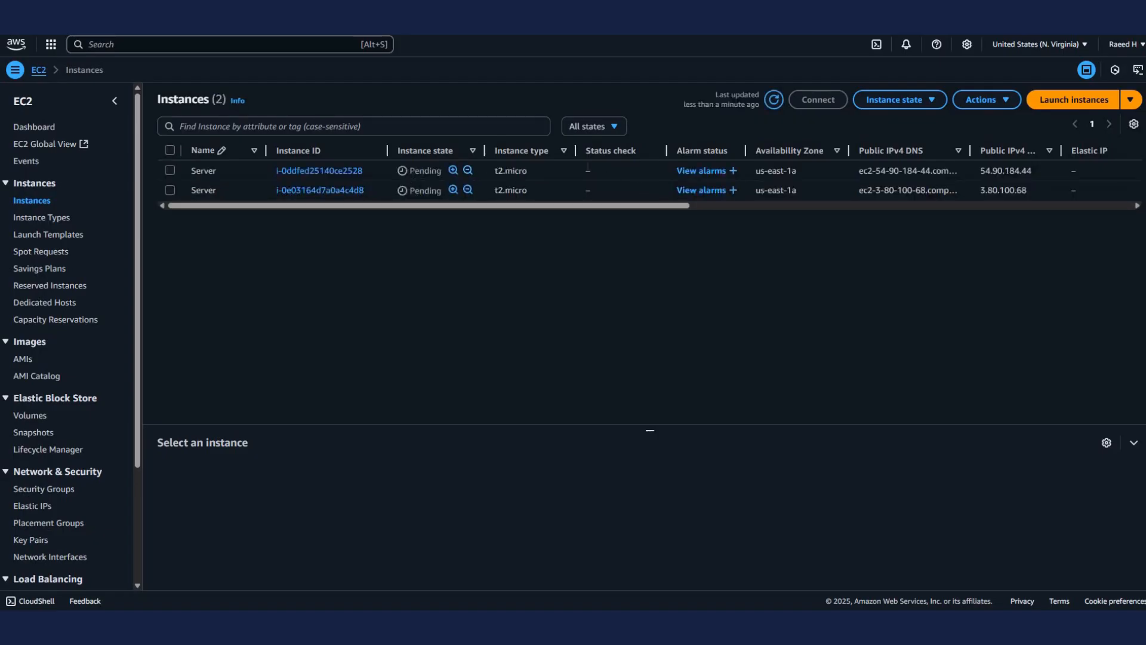
{"action": "left_click", "coordinate": [773, 101]}
Step: Rename the first instance in the list to Server1 and the second to Server2
{"action": "left_click", "coordinate": [231, 170]}
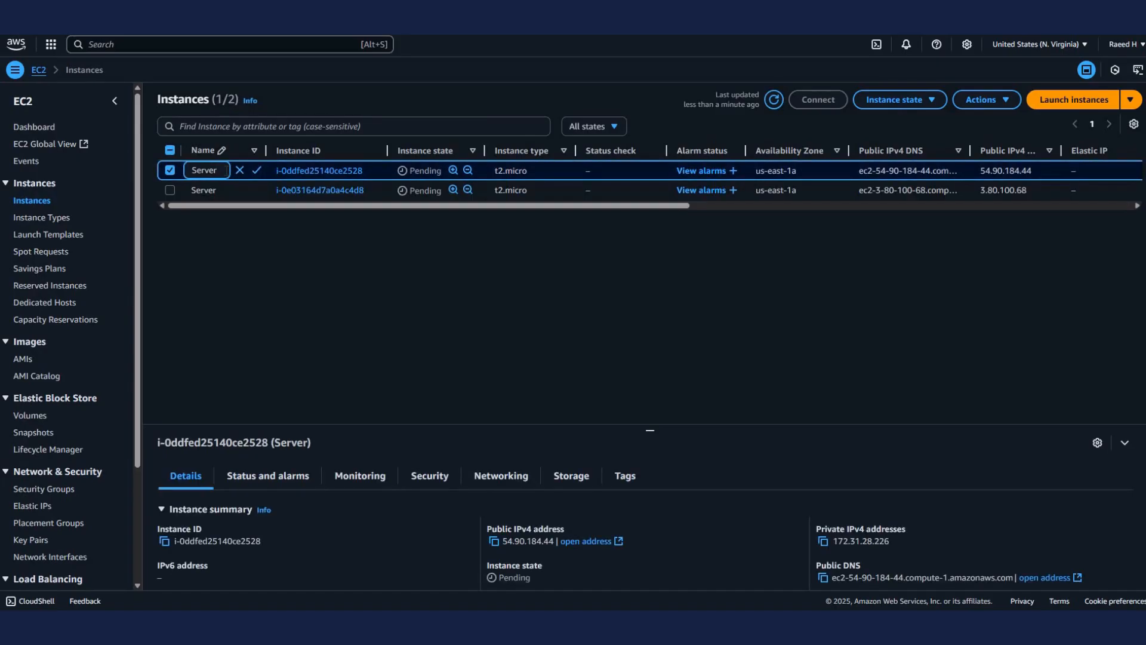
{"action": "left_click", "coordinate": [257, 168]}
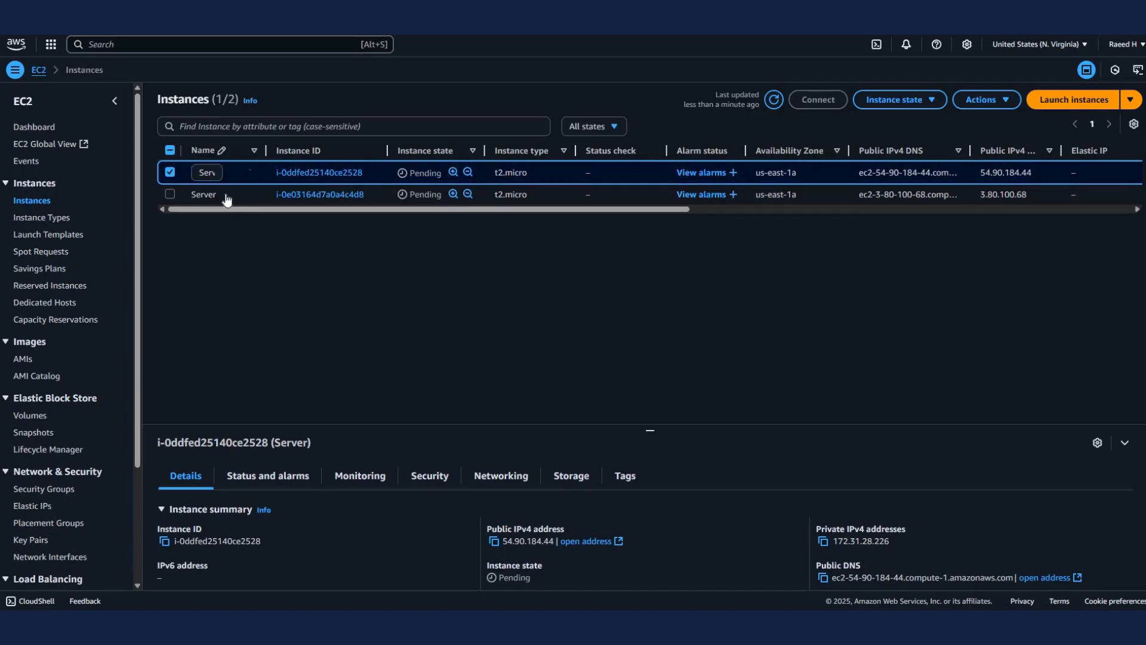
{"action": "left_click", "coordinate": [244, 195]}
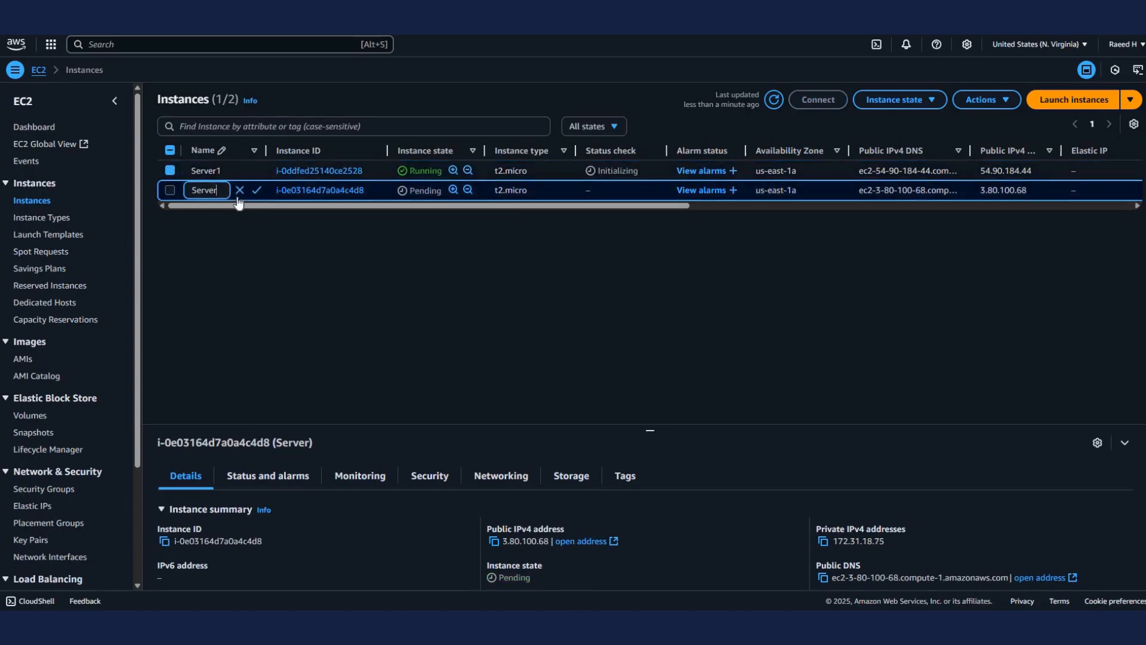
{"action": "type", "text": "2"}
{"action": "left_click", "coordinate": [257, 192]}
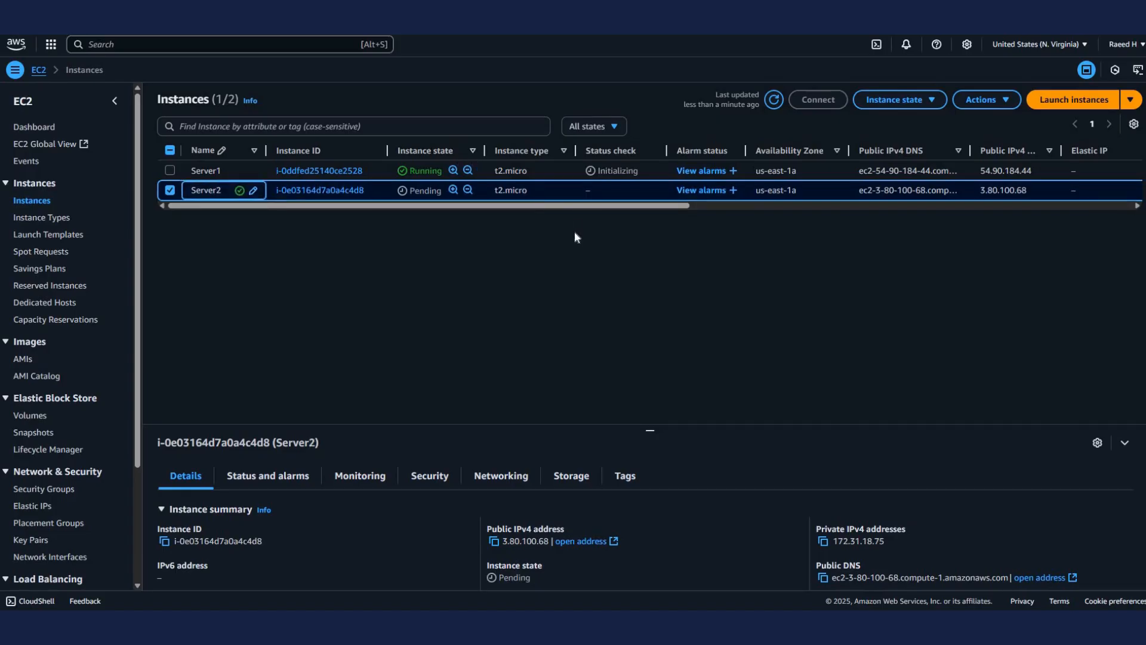
Step: Refresh the instances list and check the instance state of Server1
{"action": "left_click", "coordinate": [772, 101]}
{"action": "left_click_drag", "start_coordinate": [409, 171], "coordinate": [437, 172]}
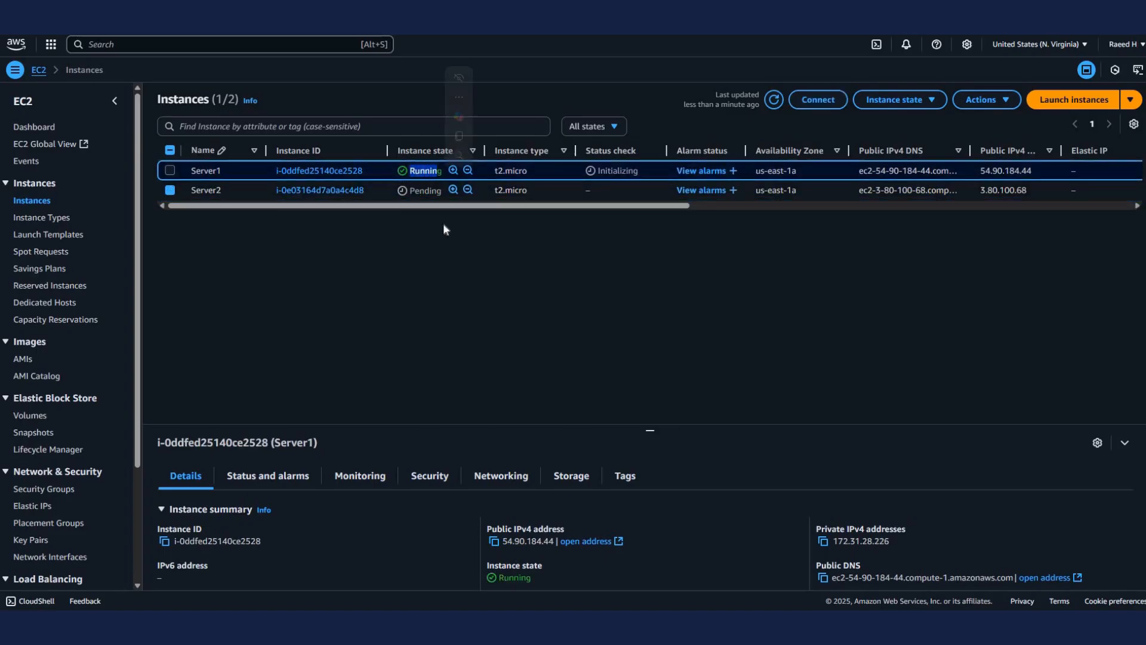
{"action": "left_click", "coordinate": [366, 237]}
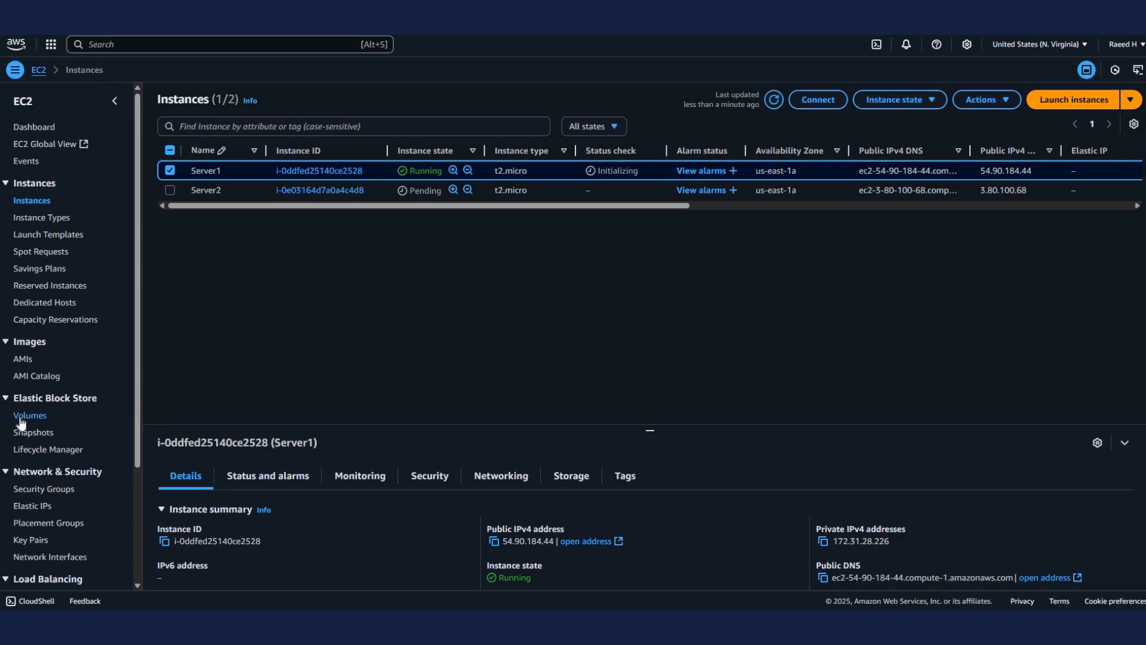
Step: Start creating a new EBS volume and set its type to General Purpose SSD (gp2)
{"action": "left_click", "coordinate": [64, 423]}
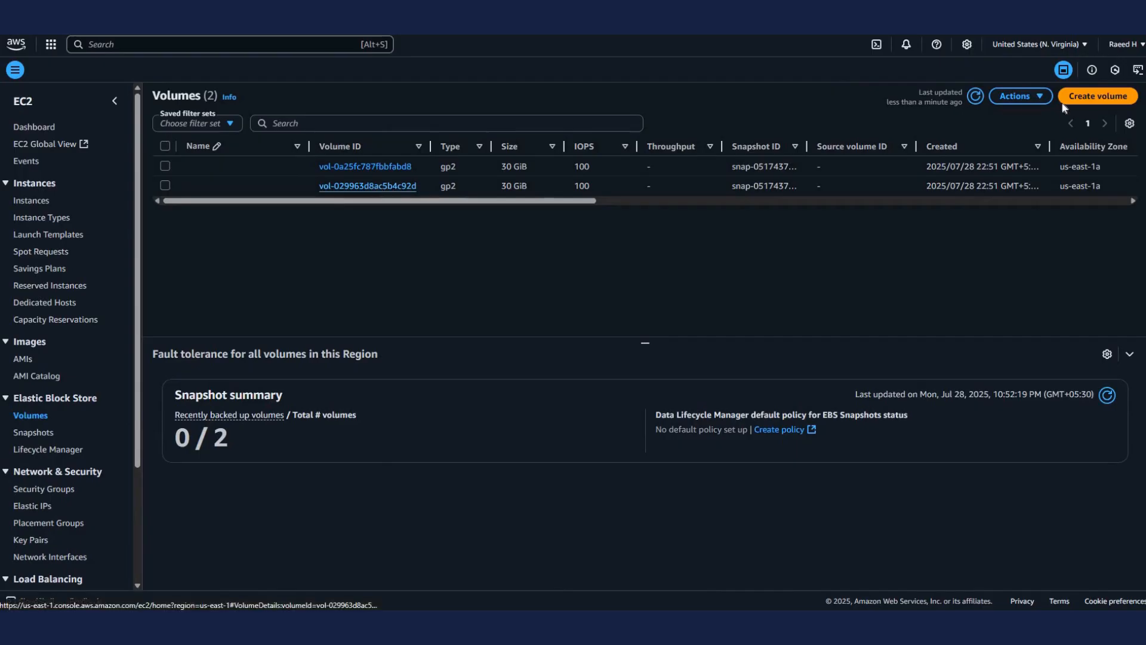
{"action": "left_click", "coordinate": [1031, 98]}
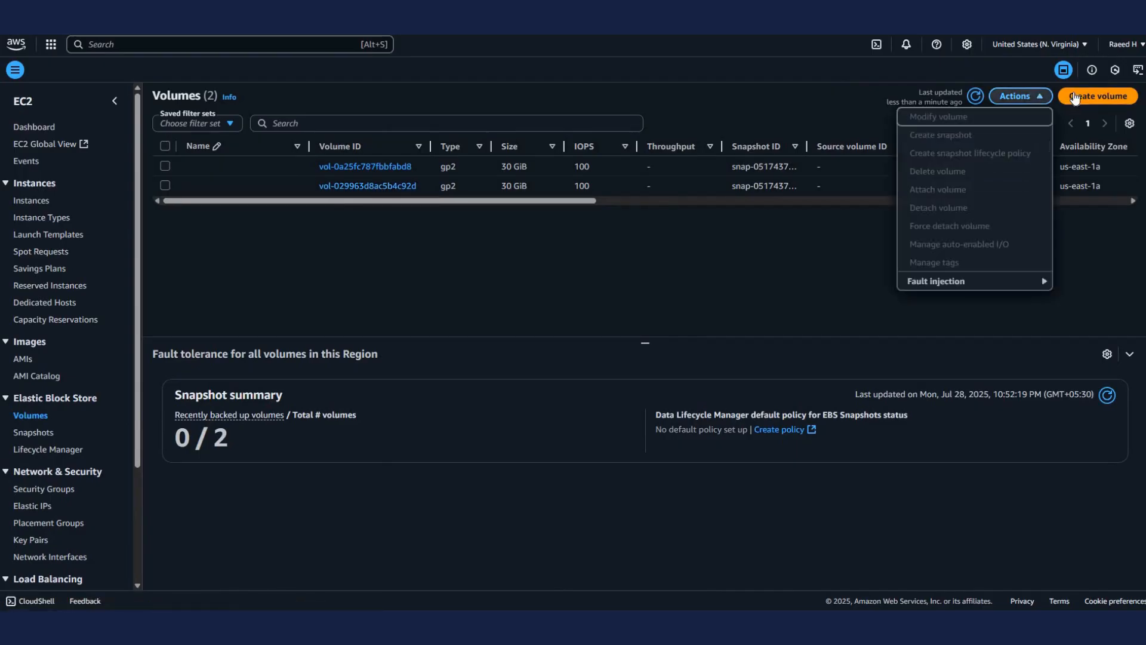
{"action": "left_click", "coordinate": [1074, 94]}
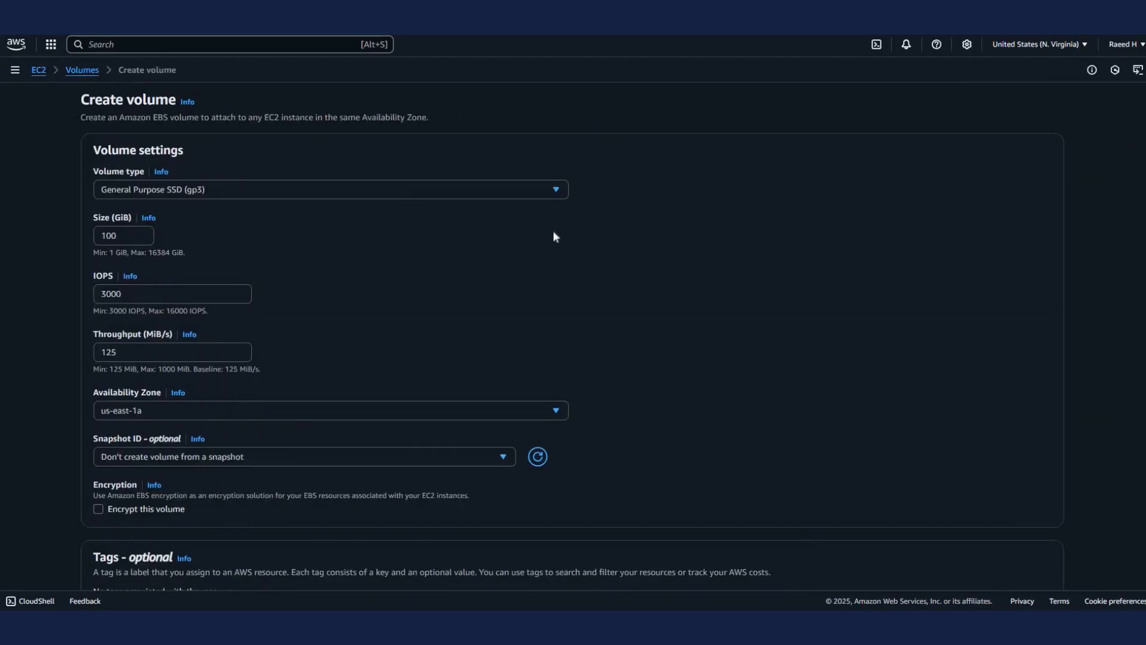
{"action": "left_click", "coordinate": [343, 190]}
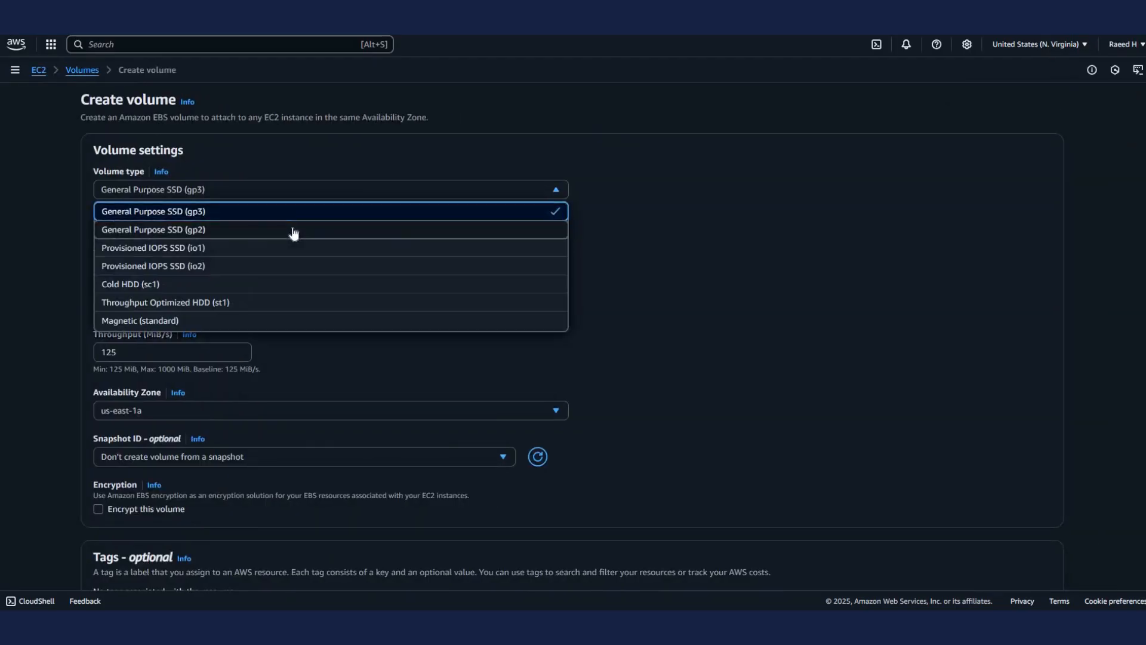
{"action": "left_click", "coordinate": [259, 230]}
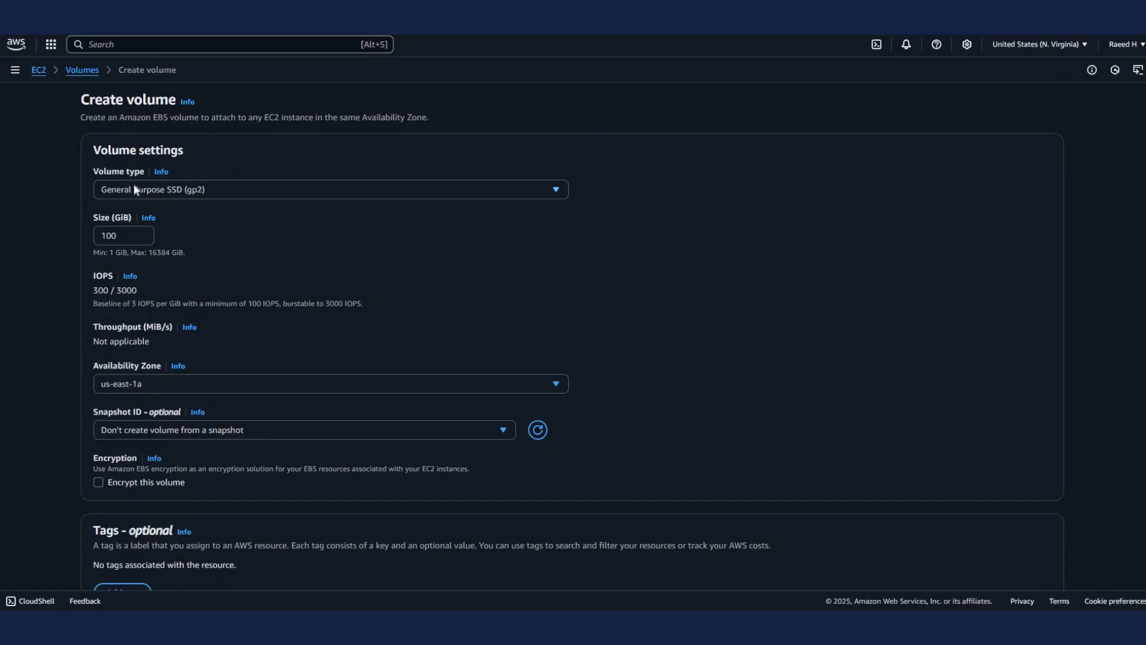
Step: Set the new volume's size to 2 GiB
{"action": "left_click", "coordinate": [142, 237]}
{"action": "key", "text": "BackSpace"}
{"action": "key", "text": "BackSpace"}
{"action": "key", "text": "BackSpace"}
{"action": "type", "text": "2"}
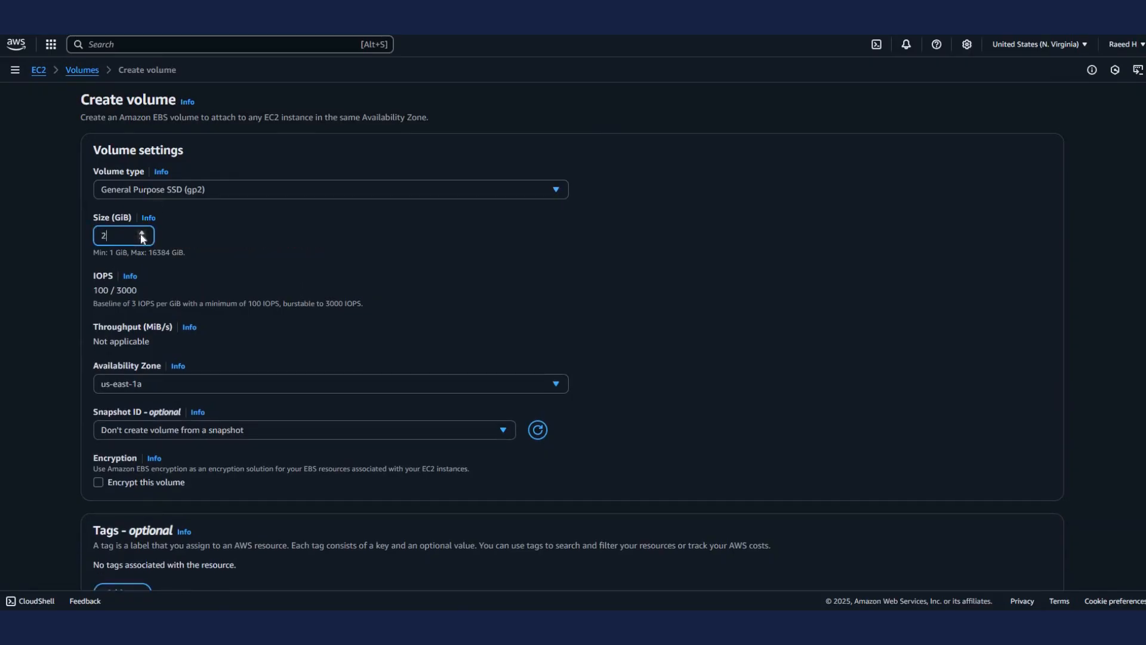
{"action": "left_click", "coordinate": [236, 250]}
{"action": "scroll", "coordinate": [239, 227], "scroll_direction": "down", "scroll_amount": 2}
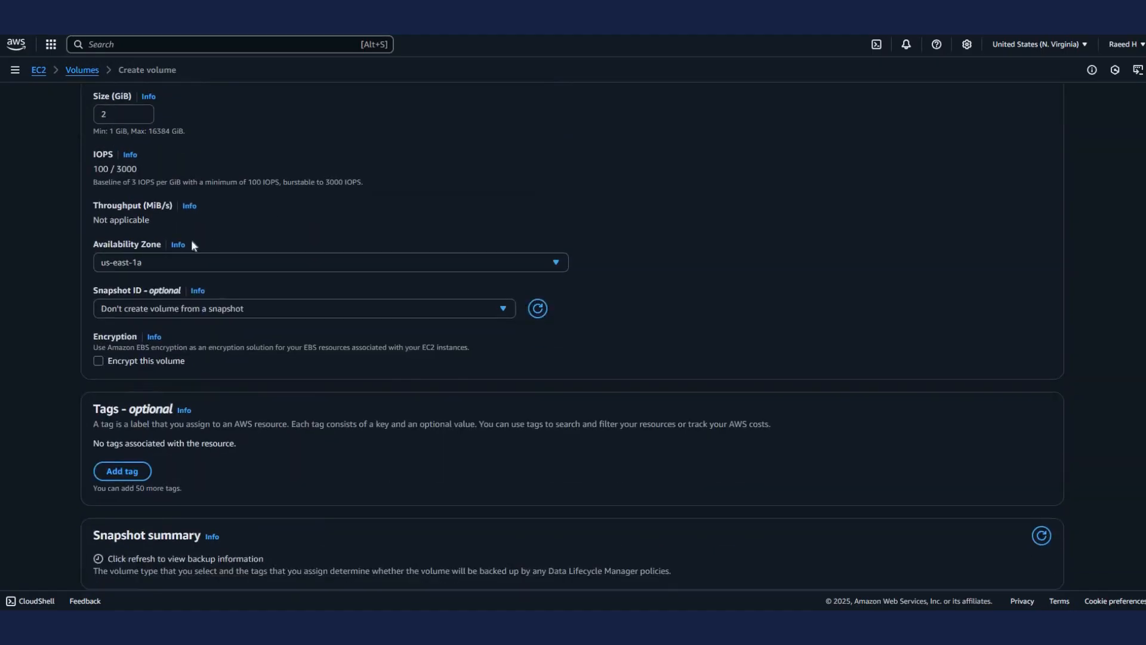
Step: Keep us-east-1a as the availability zone, create the volume and refresh the volumes list
{"action": "left_click", "coordinate": [180, 262]}
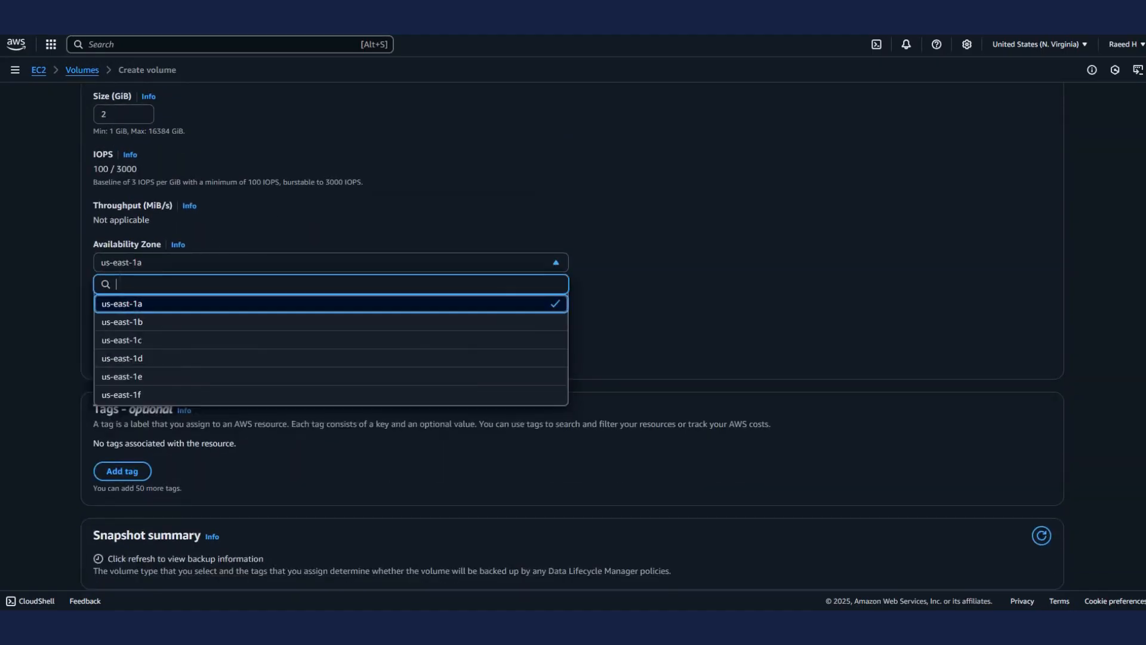
{"action": "left_click", "coordinate": [253, 264]}
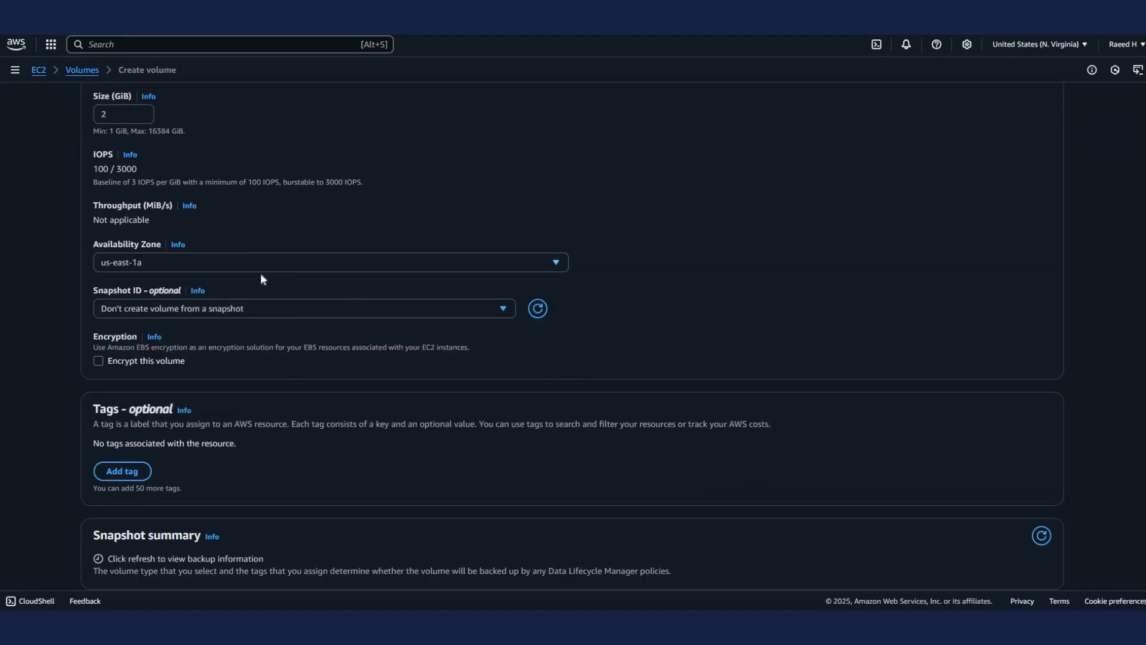
{"action": "scroll", "coordinate": [260, 274], "scroll_direction": "down", "scroll_amount": 1}
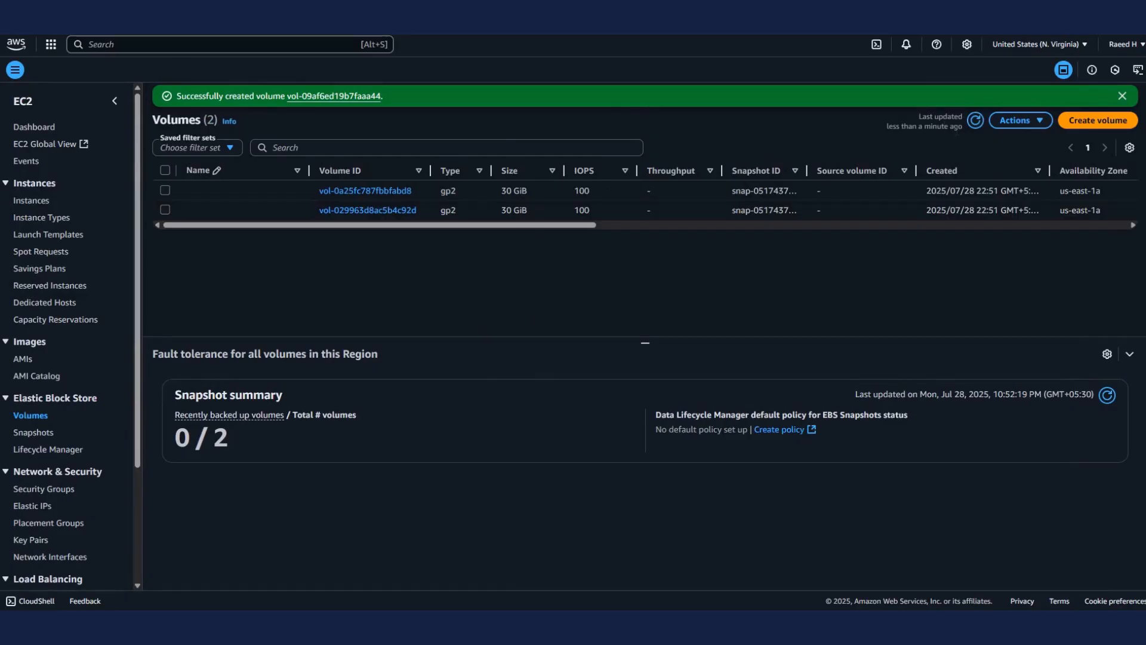
{"action": "left_click", "coordinate": [973, 121]}
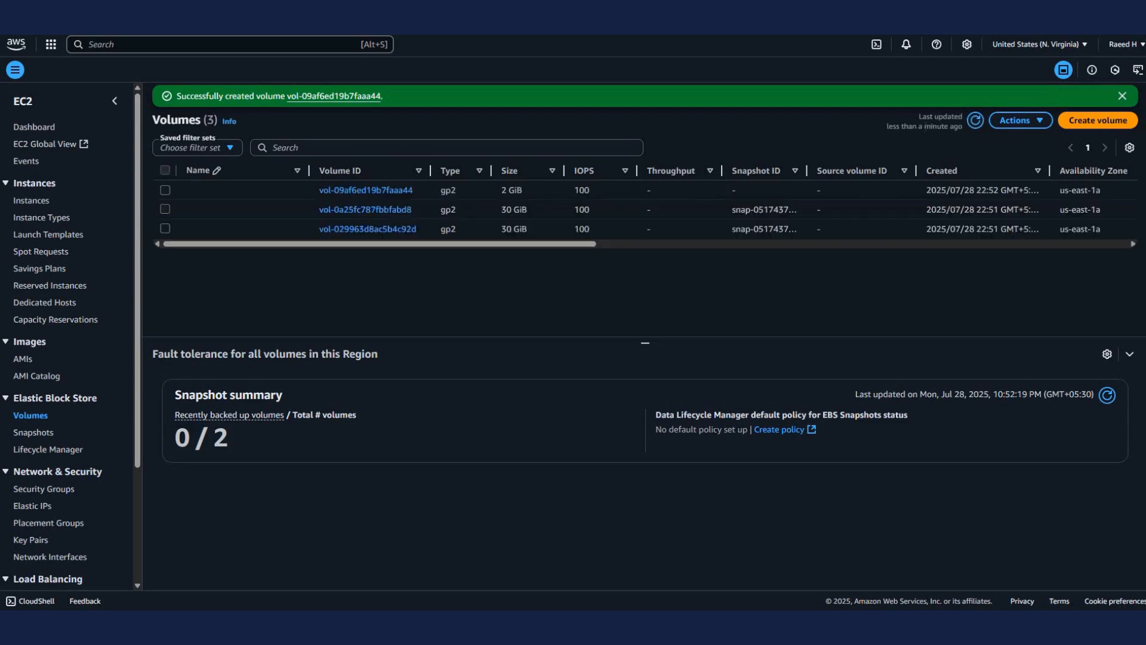
Step: Name the new 2 GiB volume Disk 2
{"action": "left_click", "coordinate": [298, 190]}
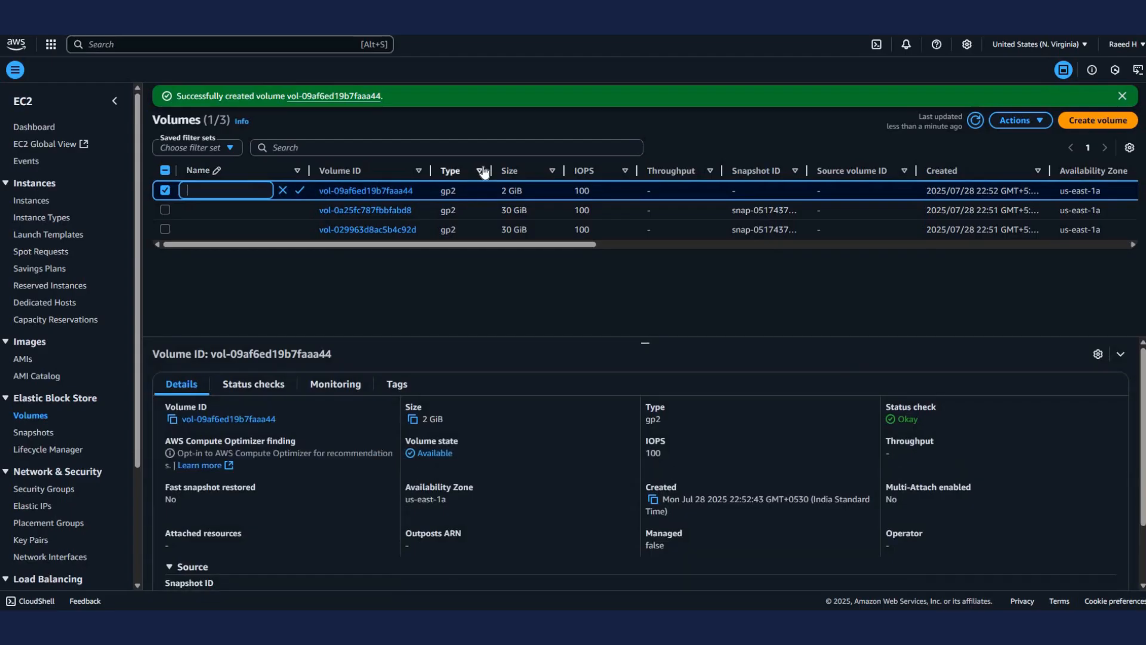
{"action": "type", "text": "Disk 2"}
{"action": "key", "text": "Return"}
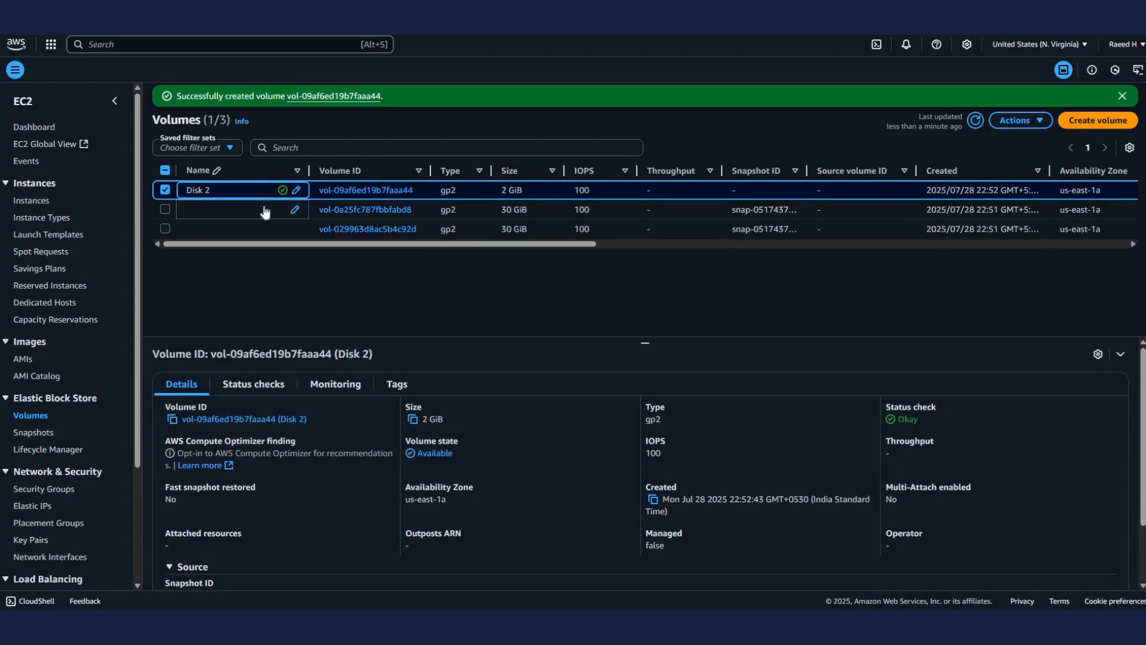
Step: Check which instance each 30 GiB volume is attached to and name Server1's volume Server 1 Disk 1
{"action": "left_click", "coordinate": [264, 208]}
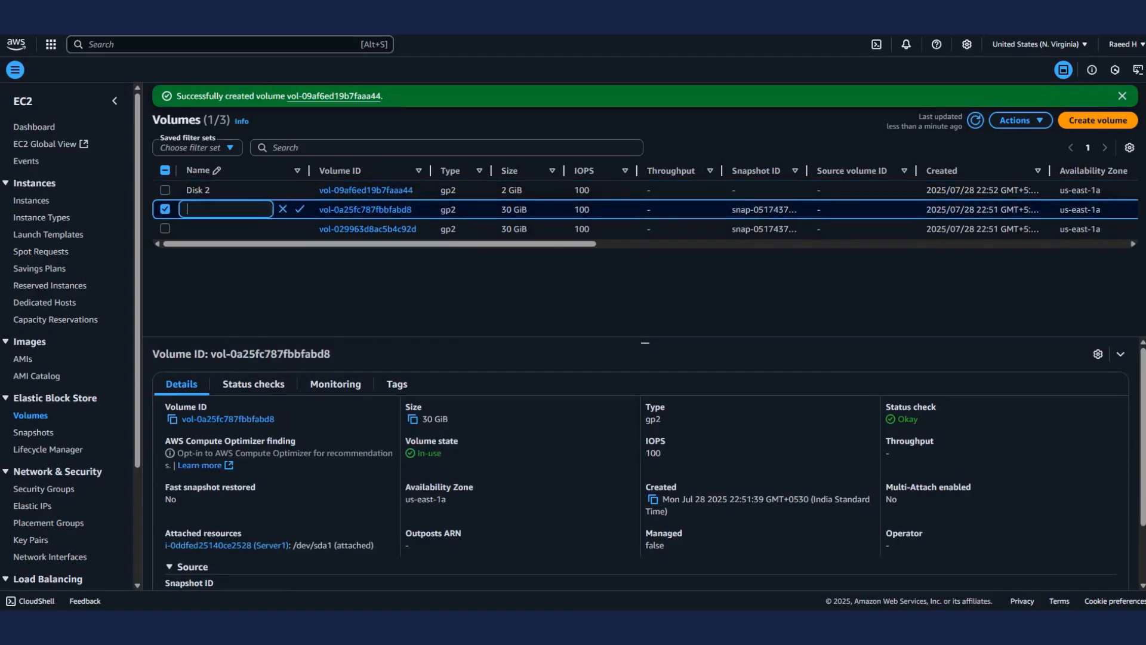
{"action": "scroll", "coordinate": [624, 262], "scroll_direction": "right", "scroll_amount": 5}
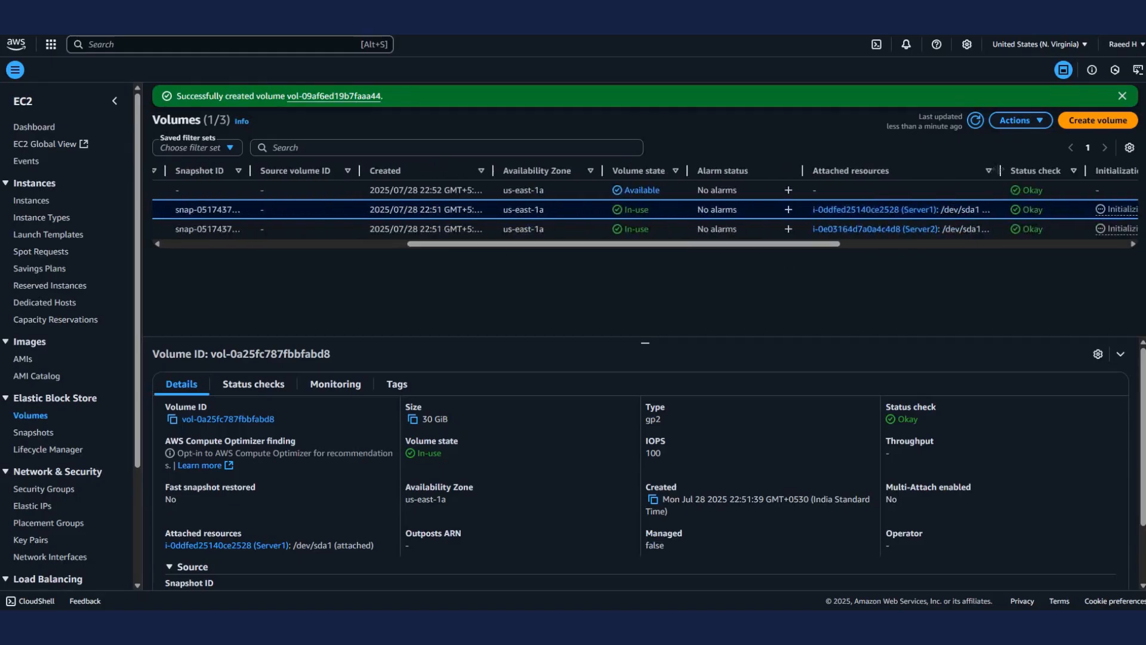
{"action": "left_click_drag", "start_coordinate": [1001, 171], "coordinate": [1062, 178]}
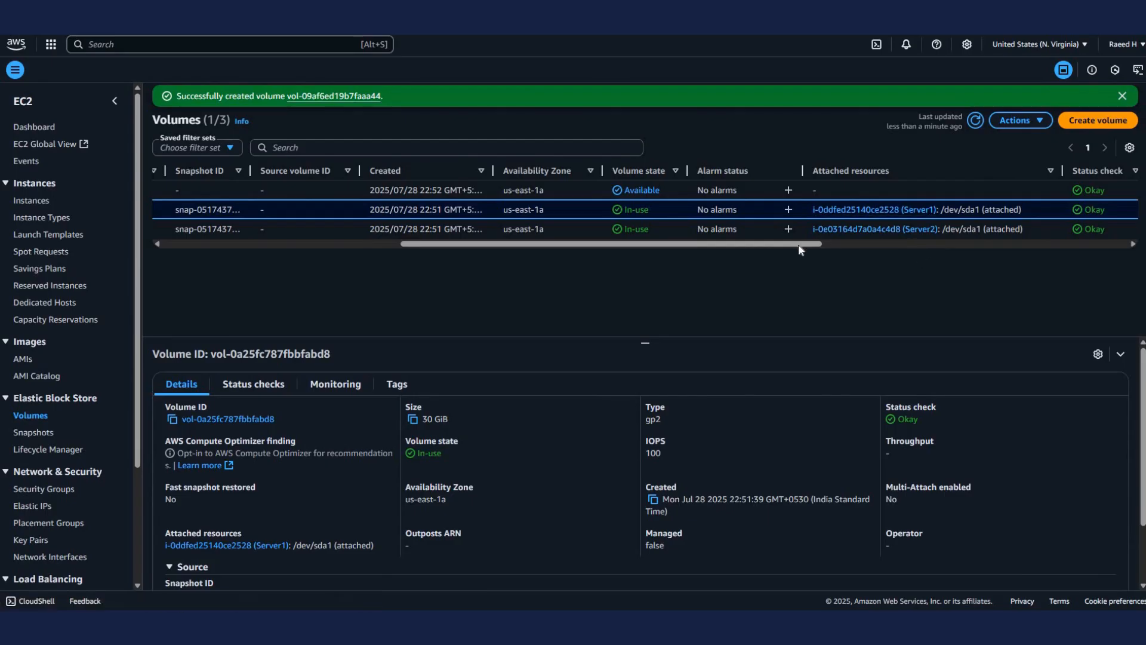
{"action": "left_click_drag", "start_coordinate": [796, 243], "coordinate": [210, 211]}
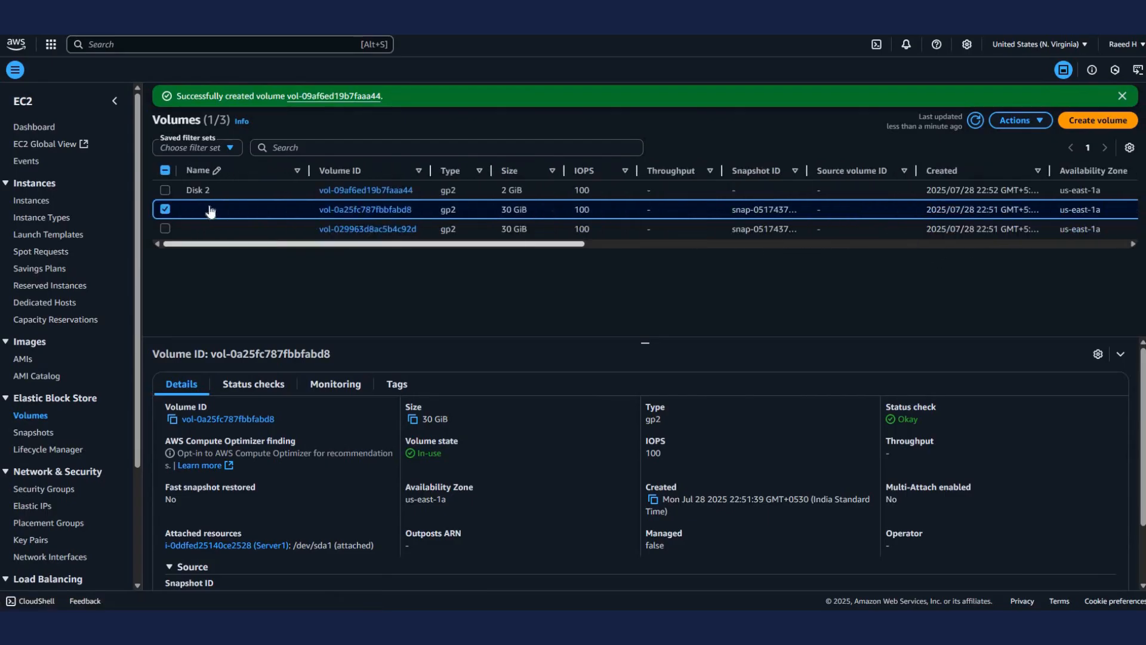
{"action": "left_click", "coordinate": [289, 209]}
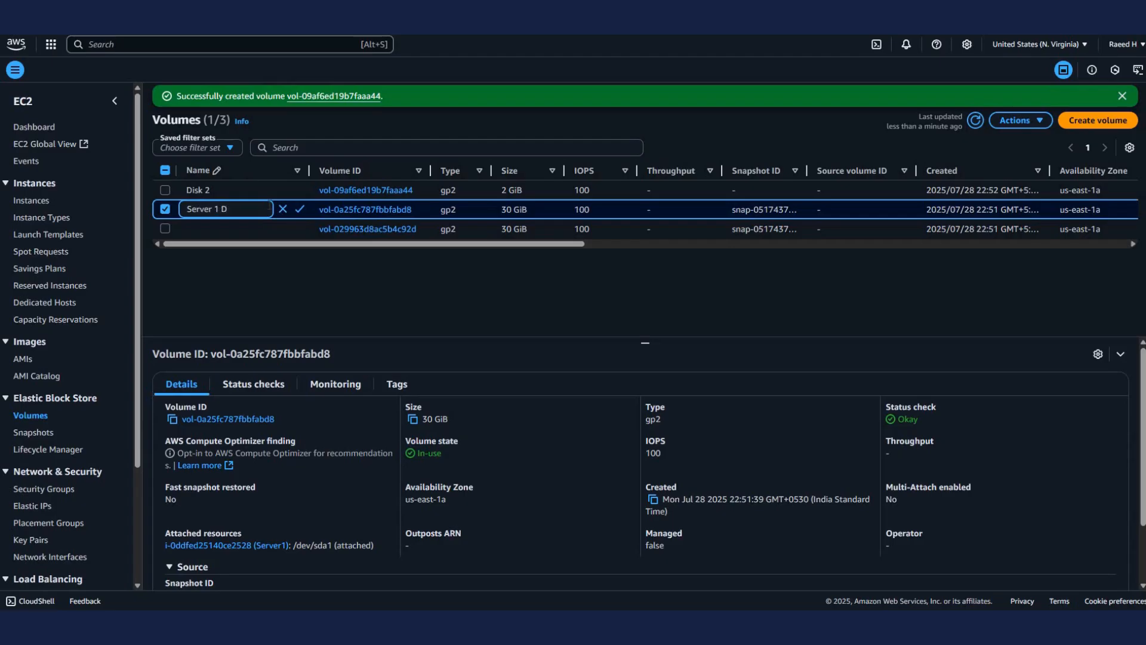
{"action": "left_click", "coordinate": [299, 209]}
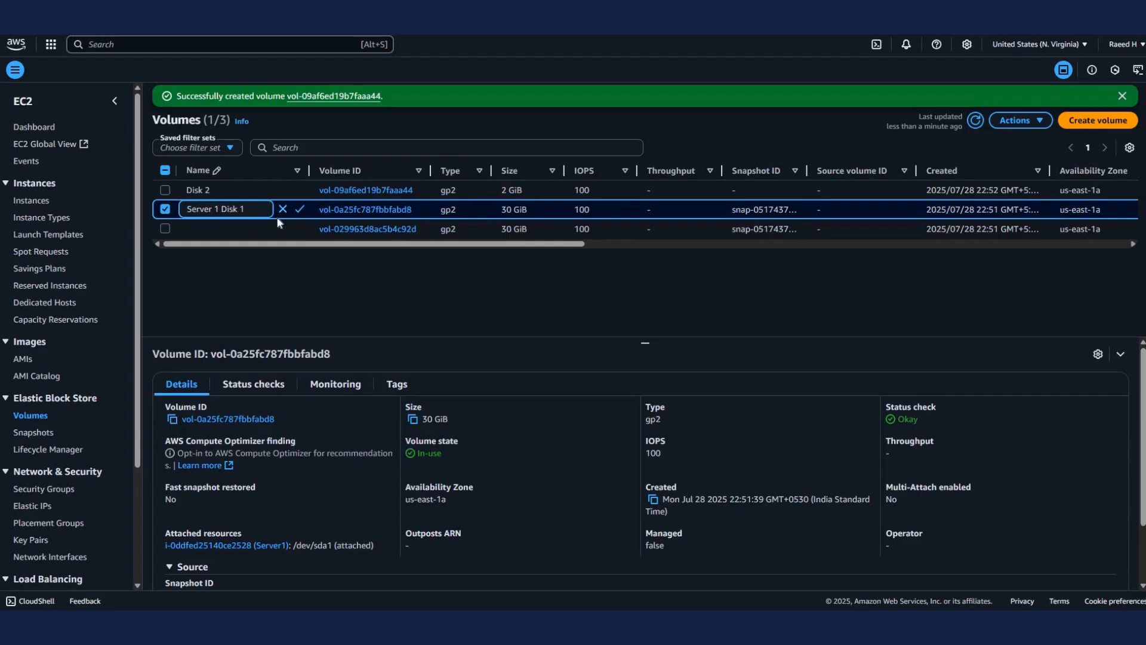
Step: Name the 30 GiB volume attached to Server2 Server 2 Disk 1
{"action": "left_click", "coordinate": [209, 230]}
{"action": "type", "text": "Server 1"}
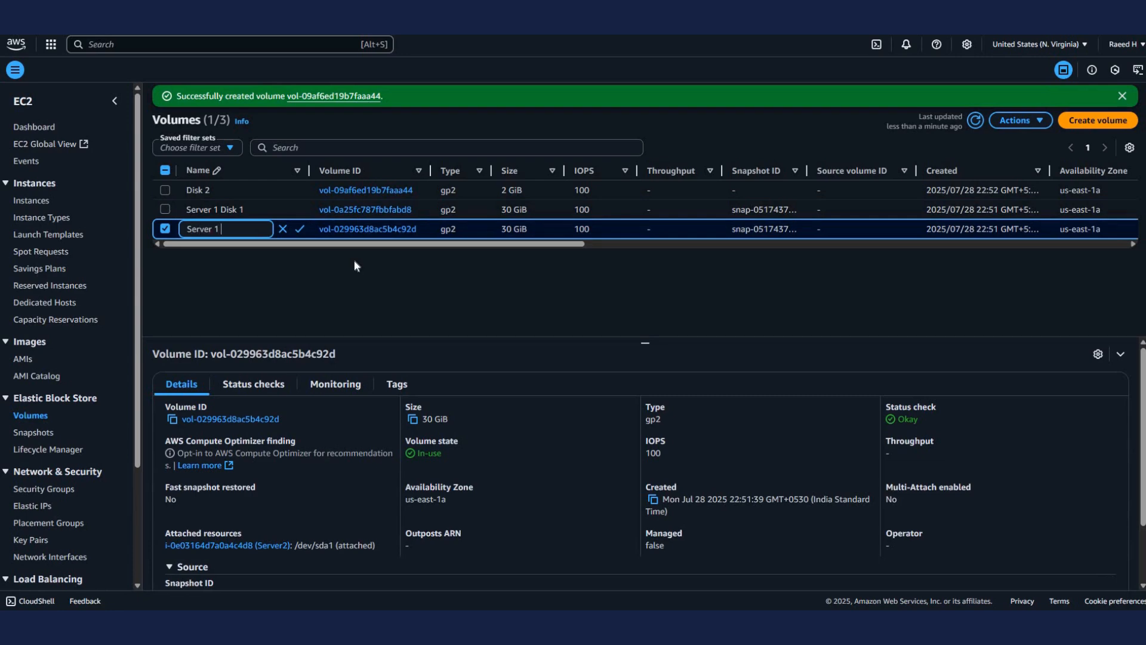
{"action": "key", "text": "BackSpace"}
{"action": "type", "text": "2 Disk 1"}
{"action": "left_click", "coordinate": [299, 229]}
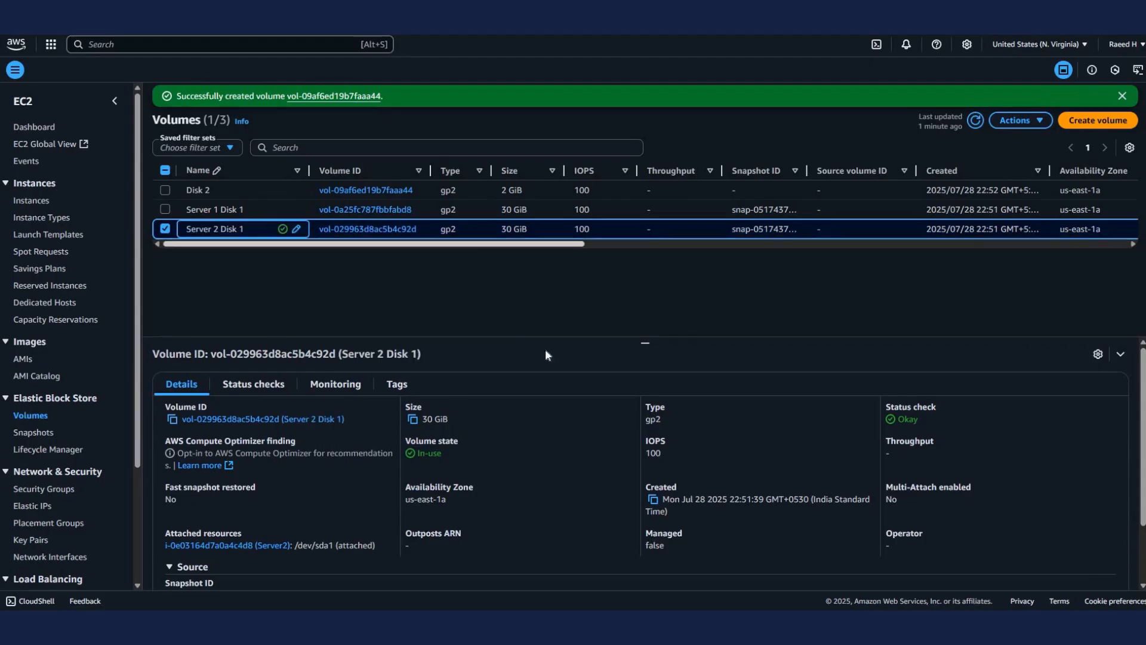
Step: Go to the instances list, refresh it and review the status checks of Server1 and Server2
{"action": "left_click", "coordinate": [29, 201]}
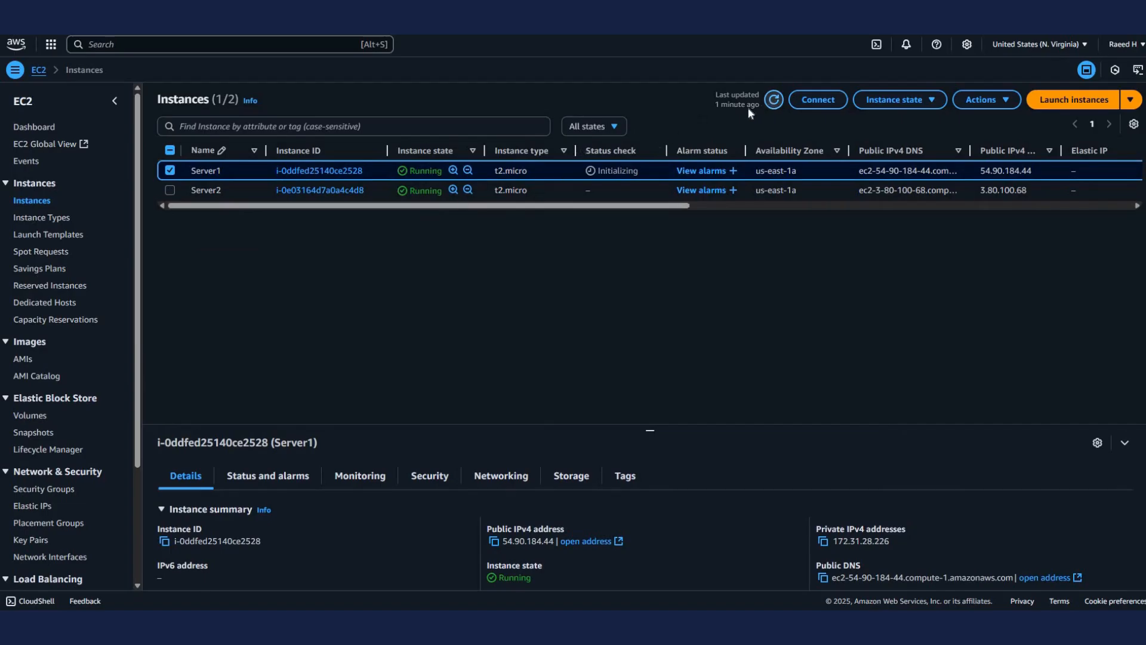
{"action": "left_click", "coordinate": [774, 100]}
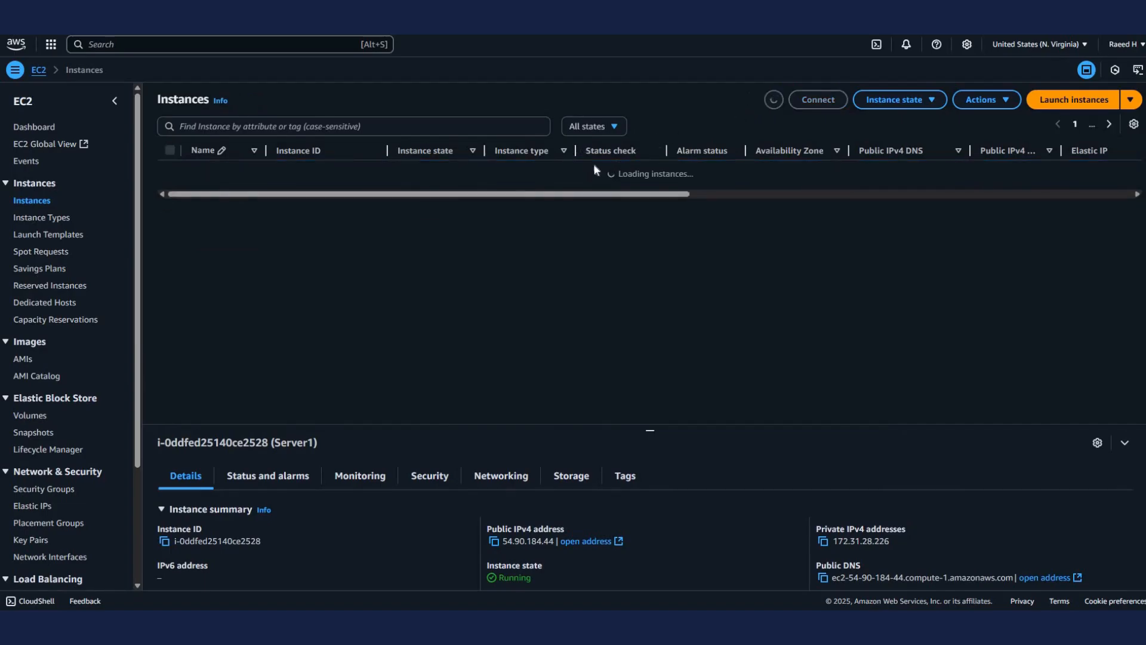
{"action": "left_click_drag", "start_coordinate": [630, 213], "coordinate": [628, 263]}
{"action": "left_click", "coordinate": [712, 123]}
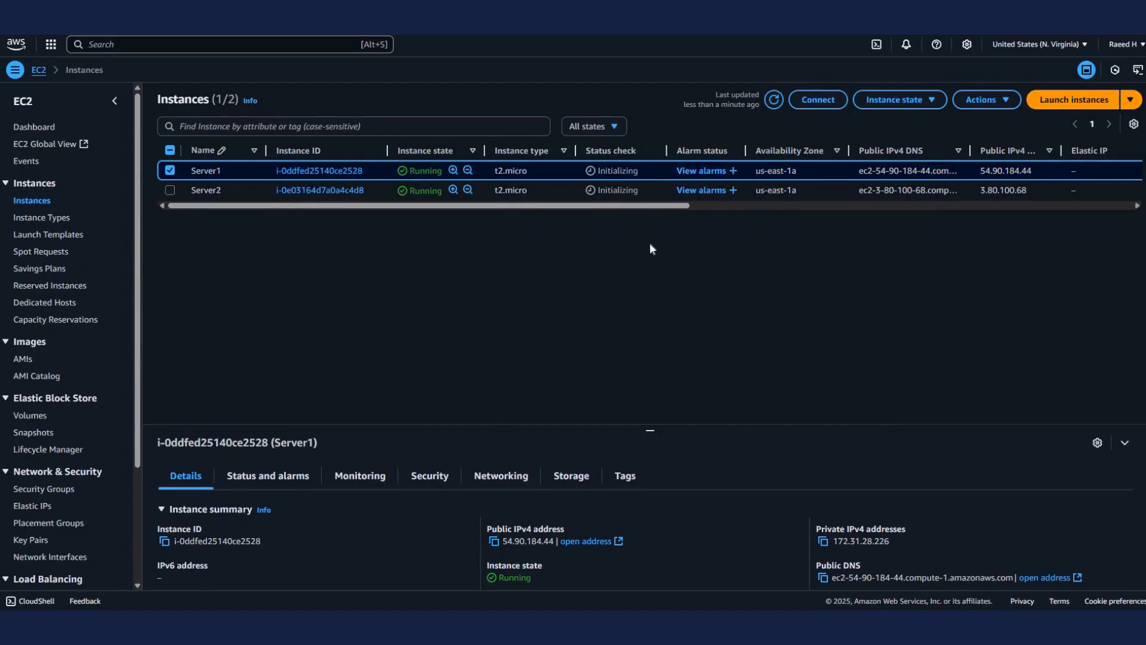
Step: Select only Server1 and open its connection page
{"action": "left_click", "coordinate": [169, 174]}
{"action": "left_click", "coordinate": [169, 170]}
{"action": "left_click", "coordinate": [810, 96]}
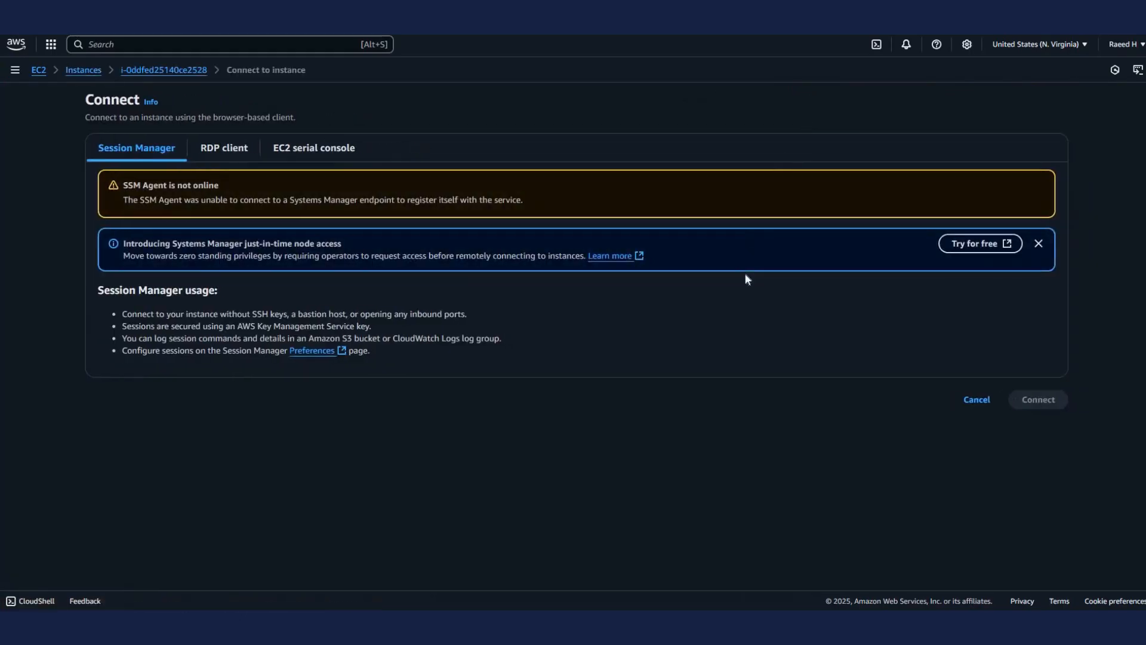
Step: Launch the Remote Desktop Connection app and move its window off the centre of the connection page
{"action": "key", "text": "super"}
{"action": "type", "text": "remote"}
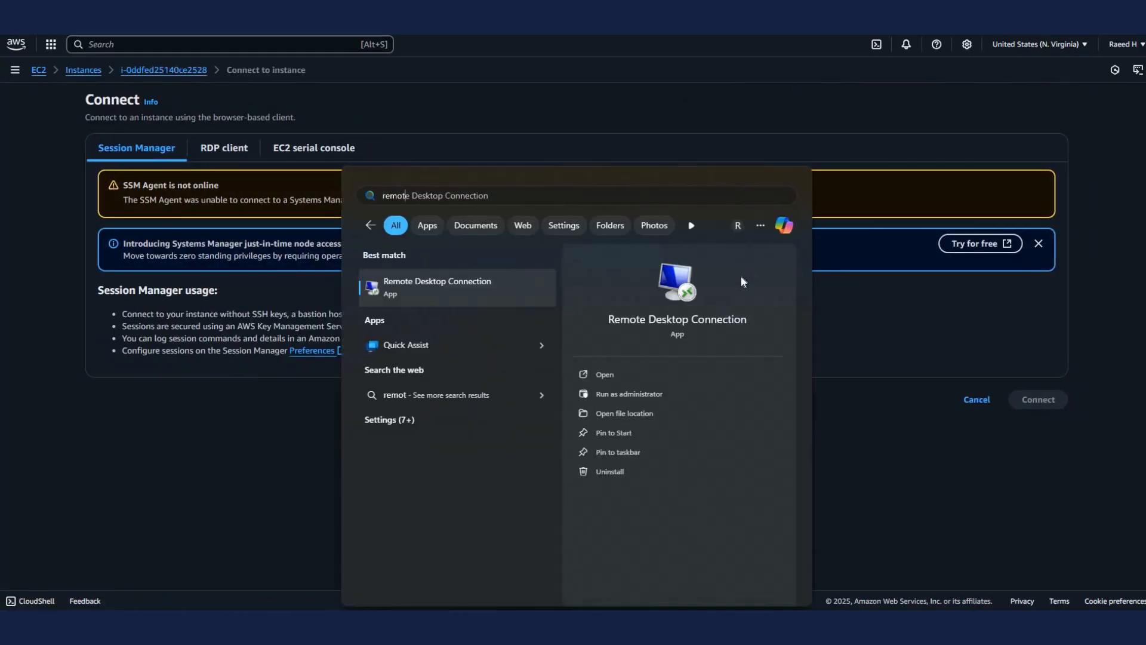
{"action": "key", "text": "Return"}
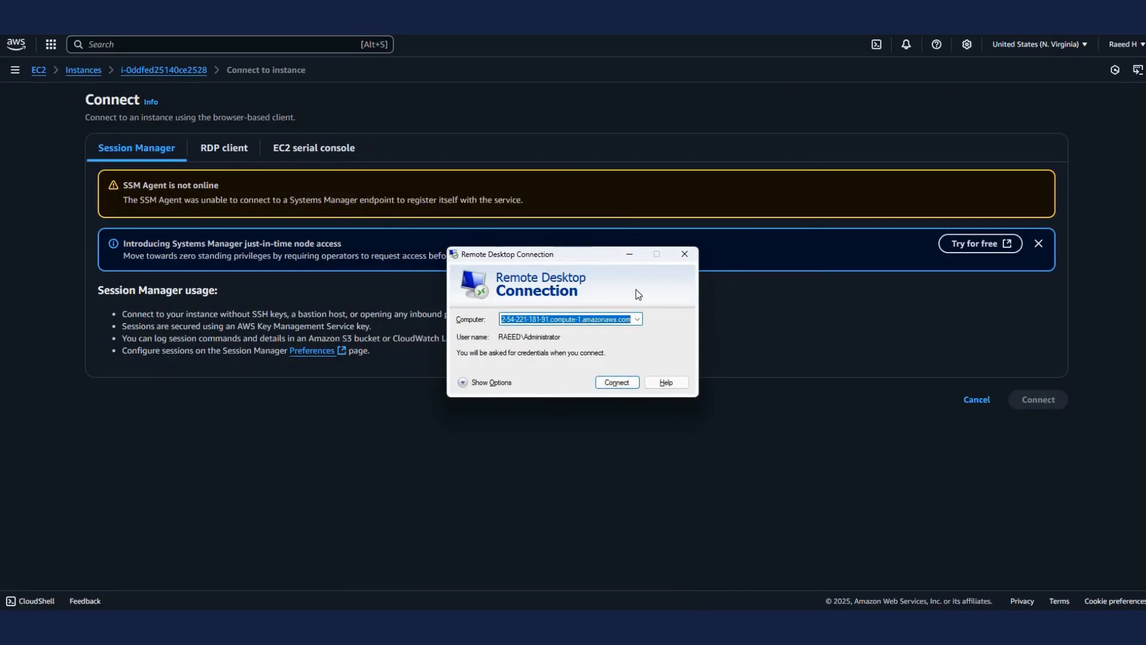
{"action": "left_click_drag", "start_coordinate": [600, 255], "coordinate": [756, 347]}
Step: Copy Server1's public DNS from its RDP client details and enter it as the computer in Remote Desktop Connection
{"action": "left_click", "coordinate": [224, 148]}
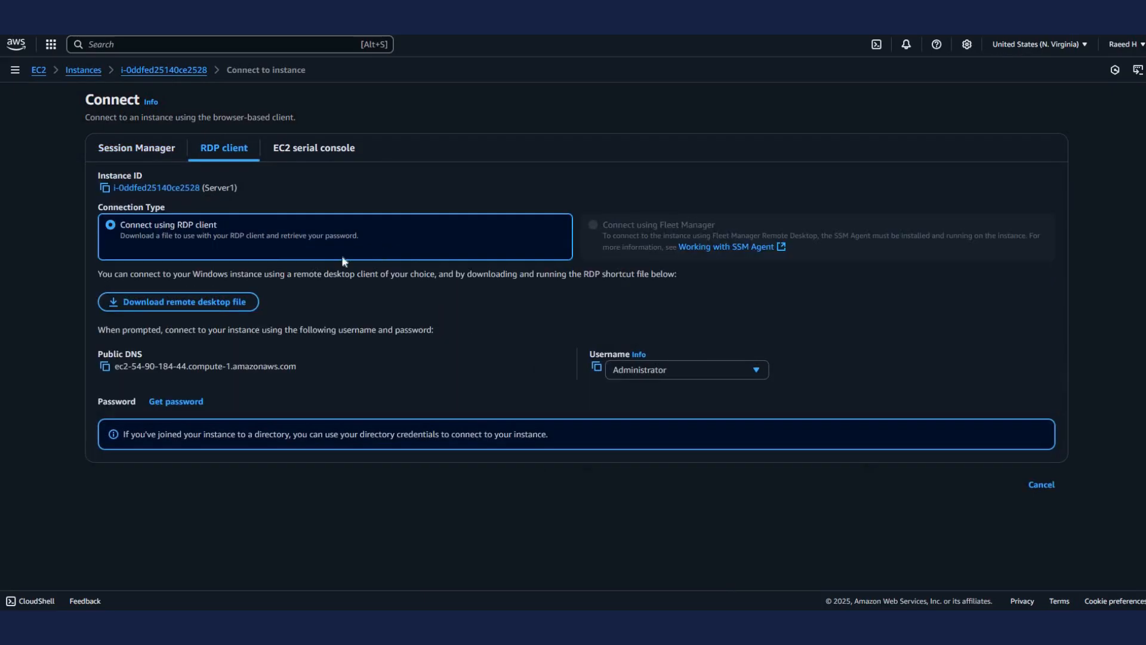
{"action": "left_click", "coordinate": [105, 366]}
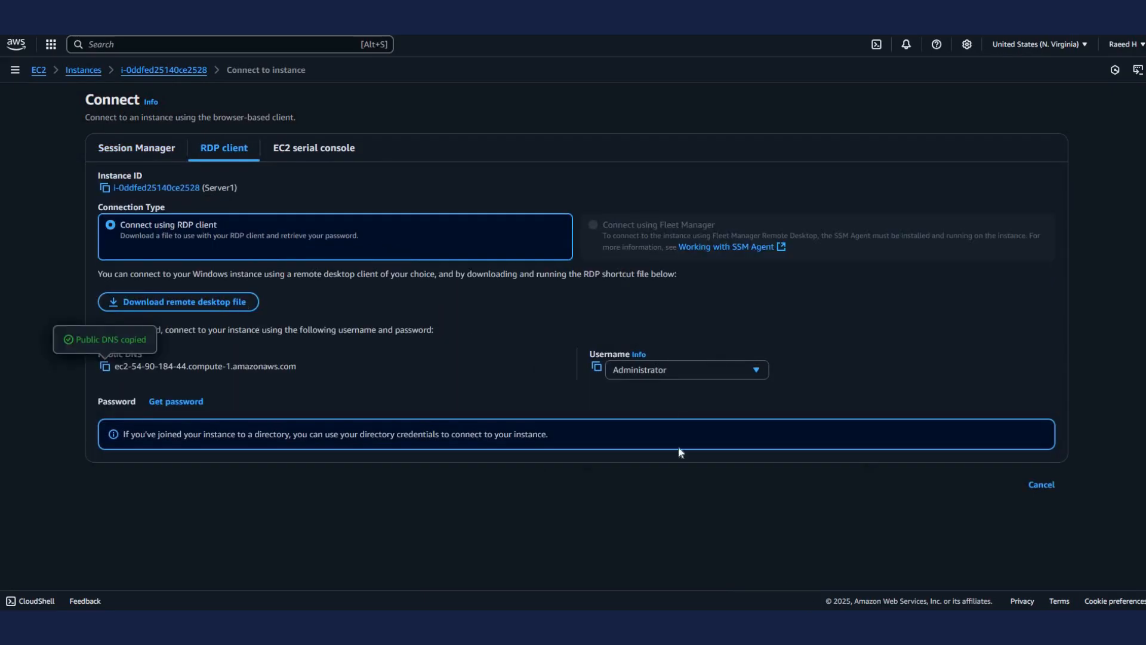
{"action": "key", "text": "alt+Tab"}
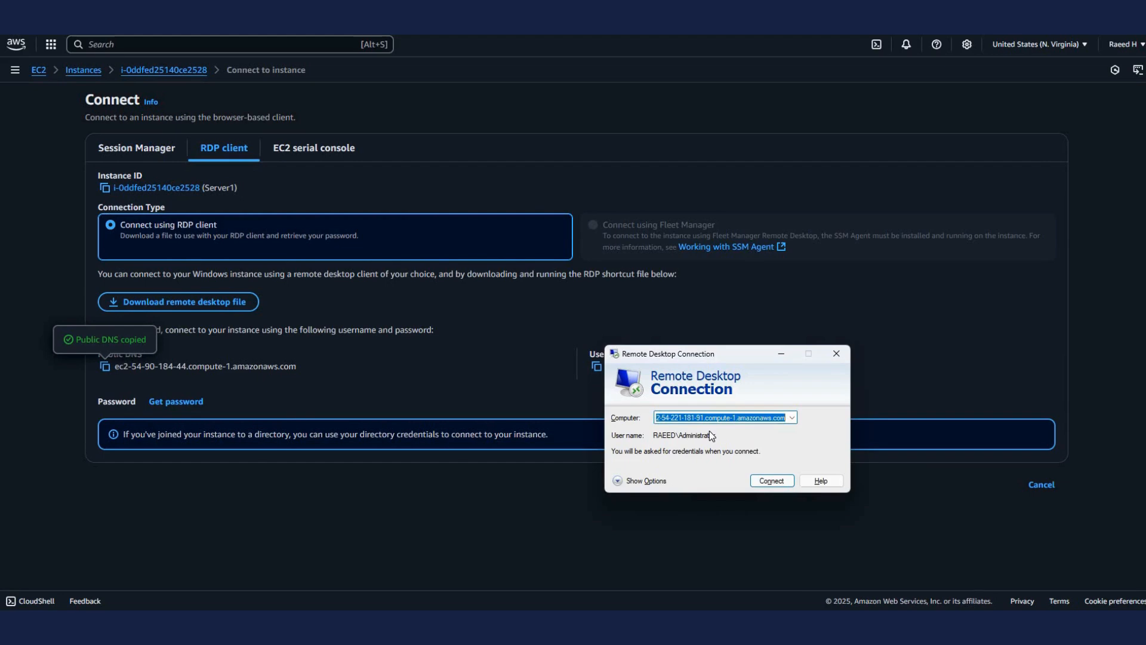
{"action": "key", "text": "ctrl+v"}
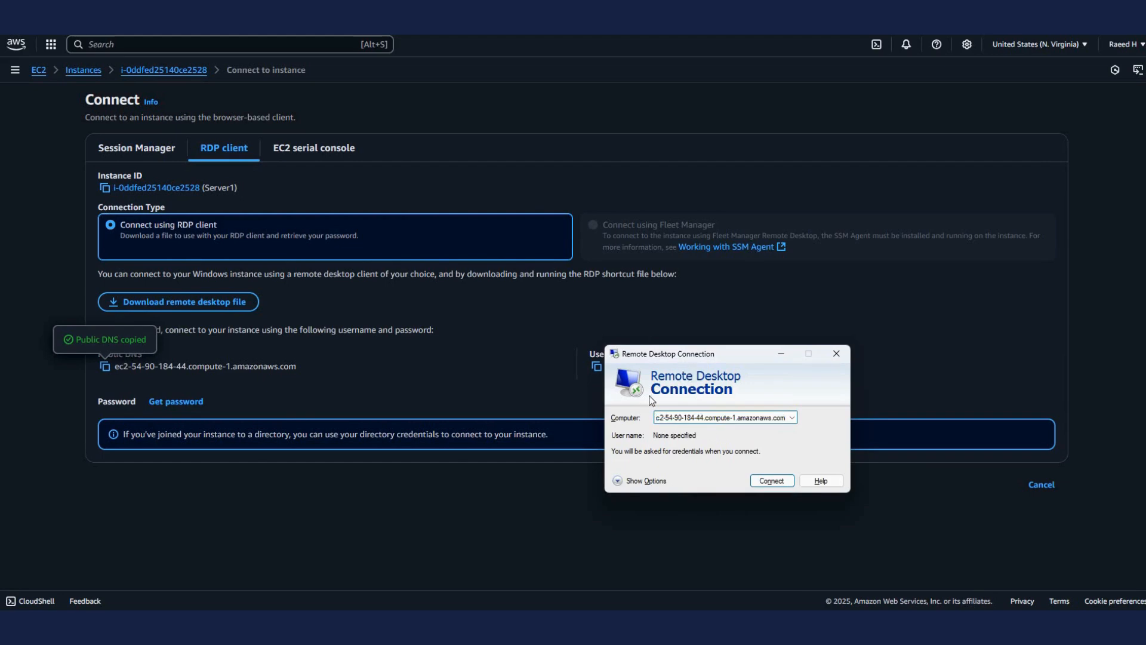
Step: Copy the Administrator username from the RDP client details into Remote Desktop Connection's logon settings and start connecting to Server1
{"action": "left_click", "coordinate": [645, 480]}
{"action": "left_click_drag", "start_coordinate": [657, 354], "coordinate": [671, 290]}
{"action": "left_click", "coordinate": [604, 368]}
{"action": "left_click", "coordinate": [596, 367]}
{"action": "key", "text": "alt+Tab"}
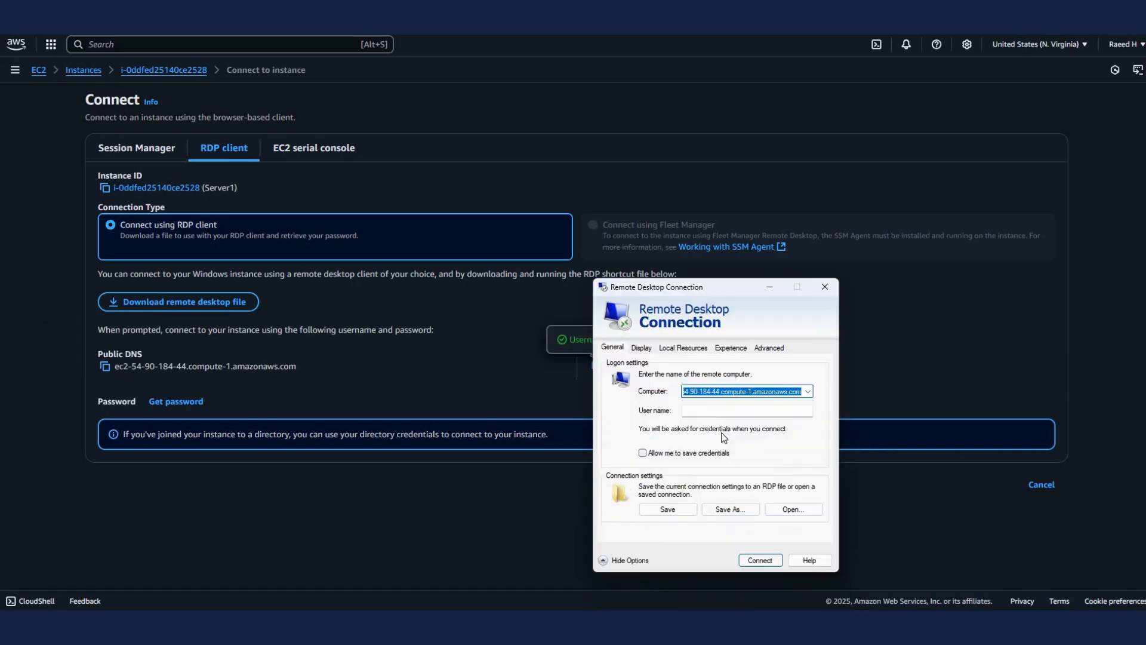
{"action": "left_click", "coordinate": [716, 413]}
{"action": "key", "text": "ctrl+v"}
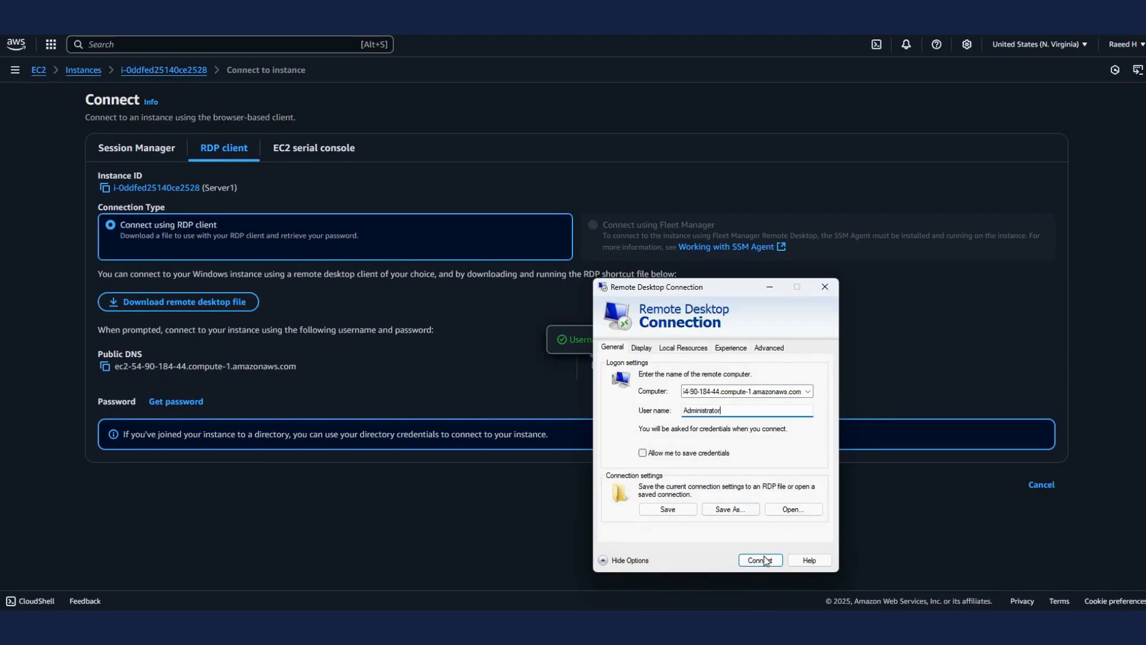
{"action": "left_click", "coordinate": [765, 560]}
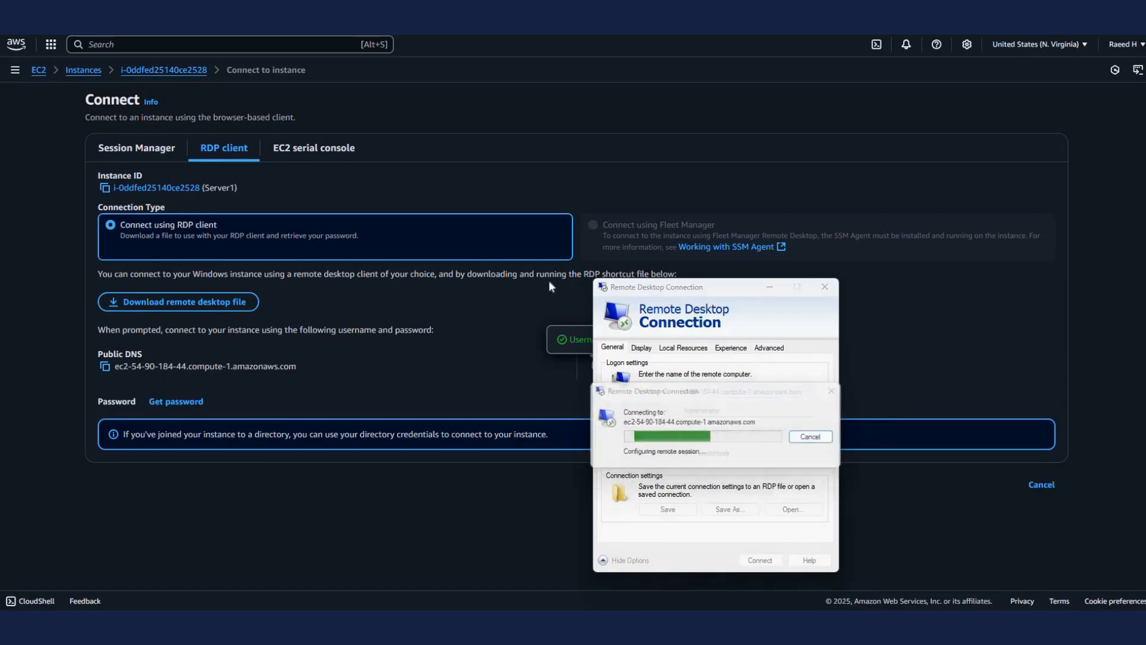
Step: Decrypt Server1's Windows administrator password using the private key file NewKey.pem
{"action": "left_click", "coordinate": [163, 404]}
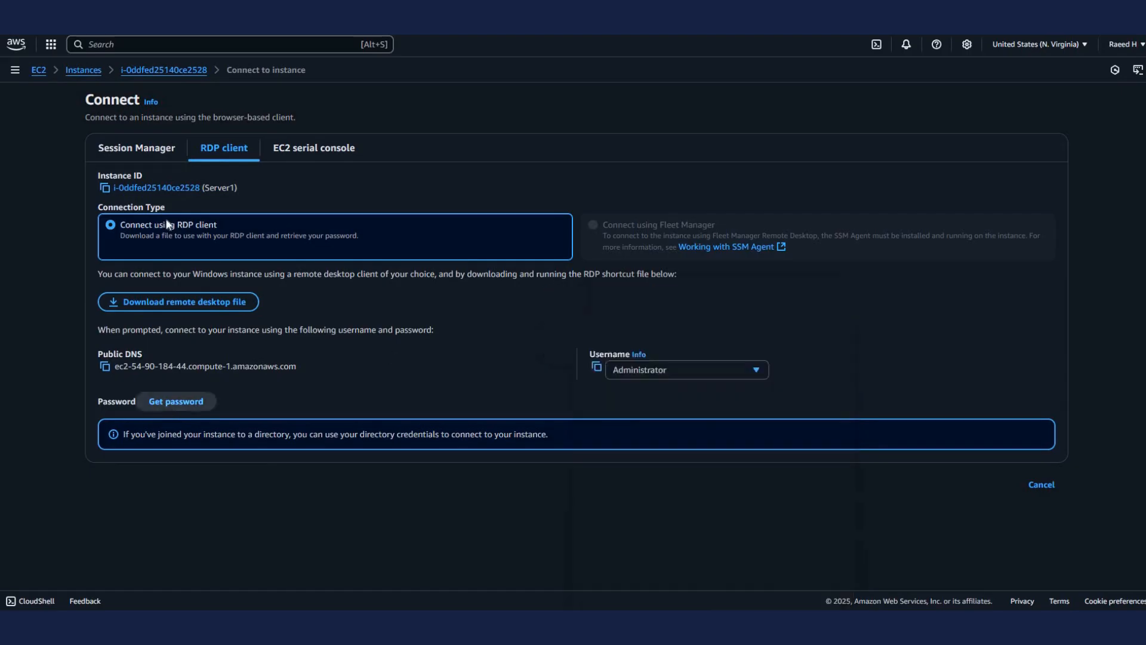
{"action": "left_click", "coordinate": [185, 255]}
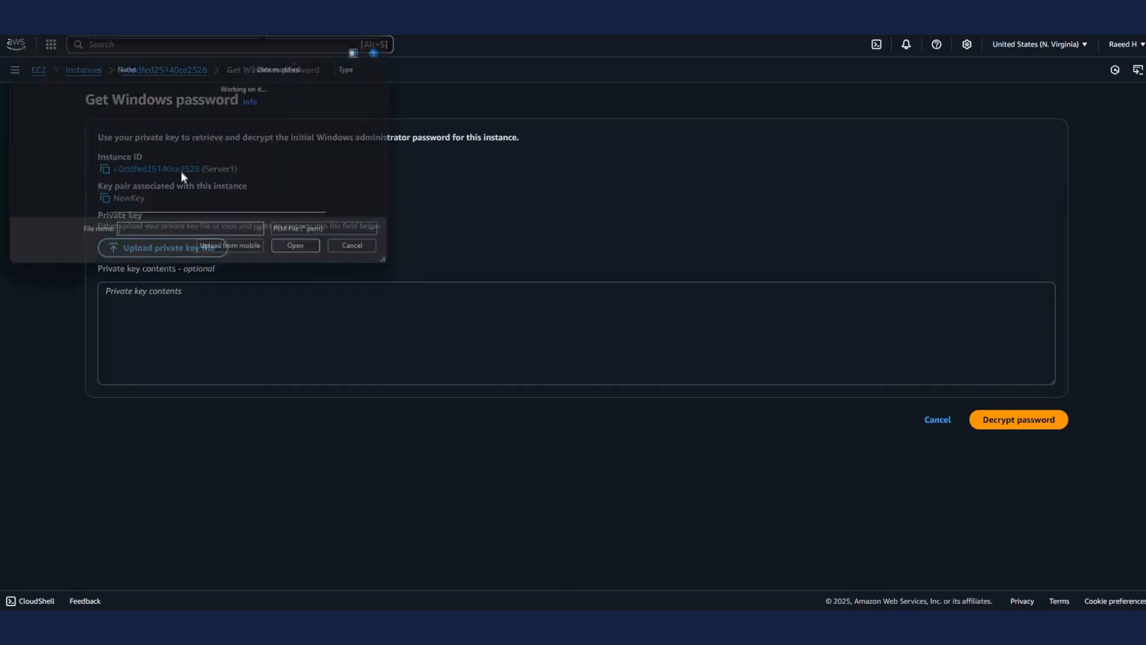
{"action": "left_click", "coordinate": [316, 255]}
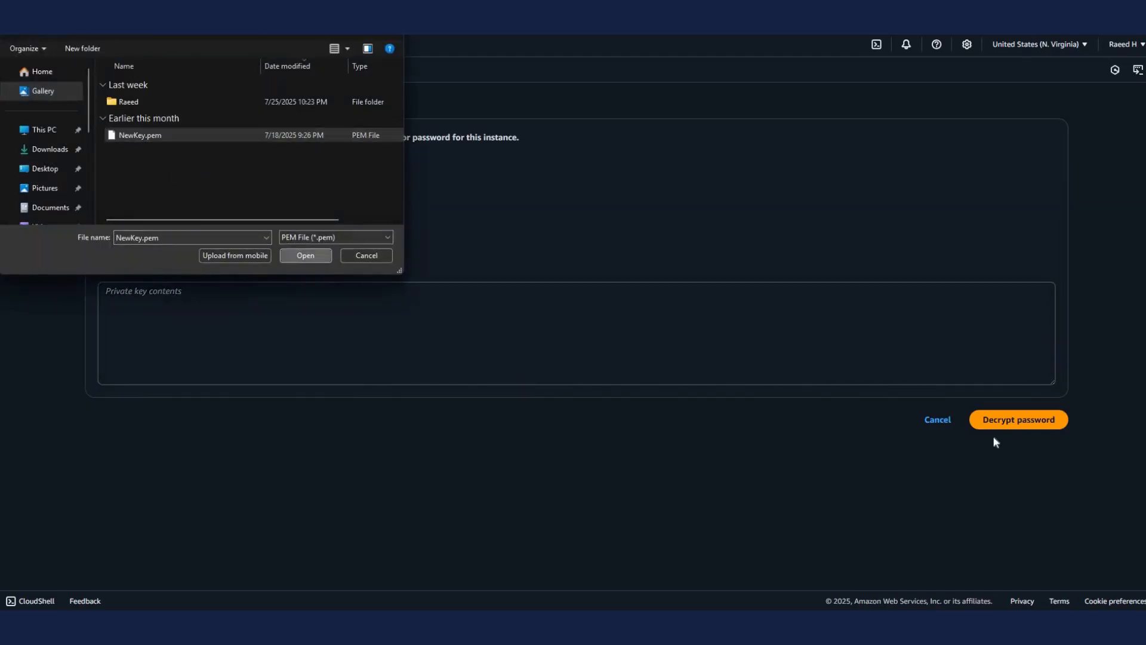
{"action": "left_click", "coordinate": [999, 452]}
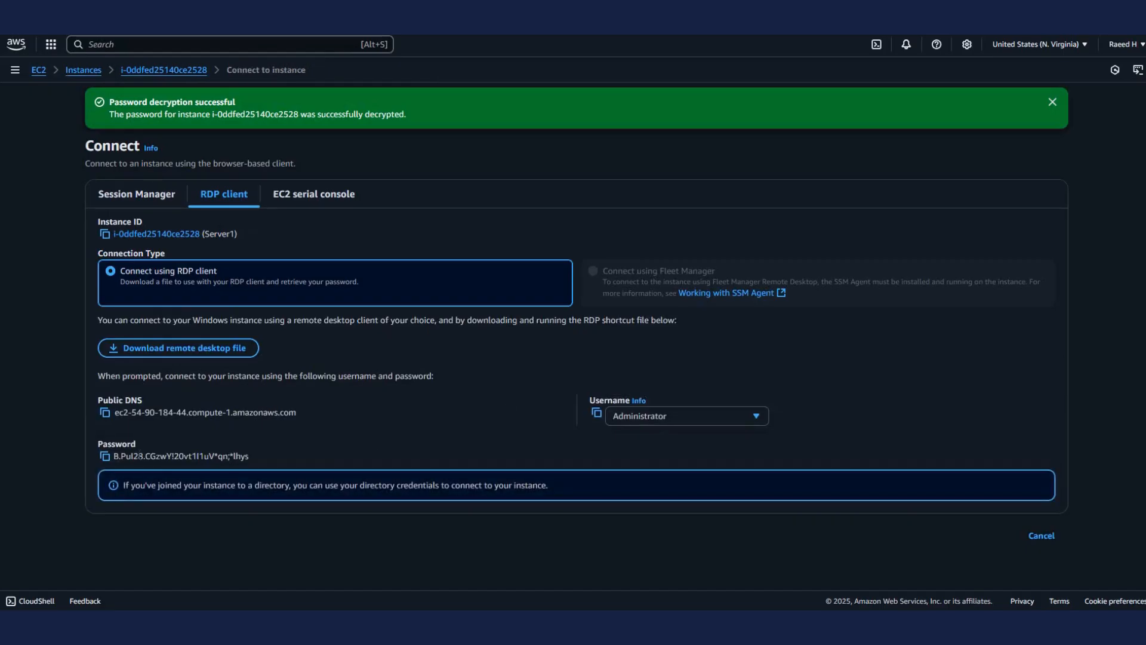
Step: Paste the decrypted administrator password into the Remote Desktop credentials, submit it and accept the untrusted certificate to connect to Server1
{"action": "left_click", "coordinate": [105, 457]}
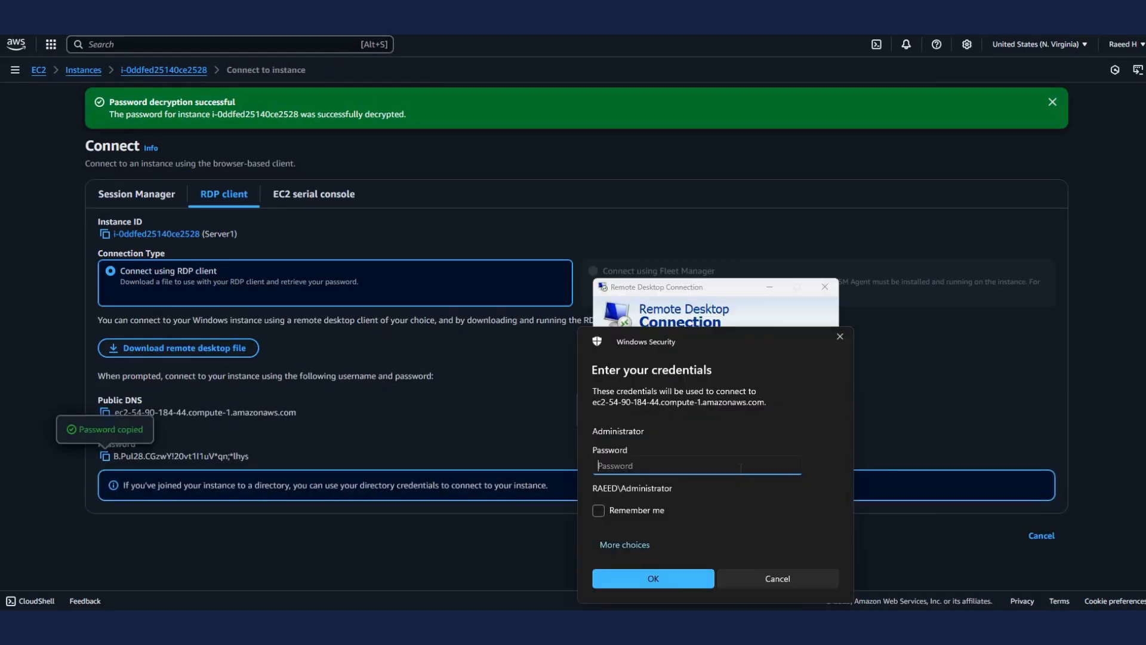
{"action": "key", "text": "ctrl+v"}
{"action": "left_click", "coordinate": [691, 580]}
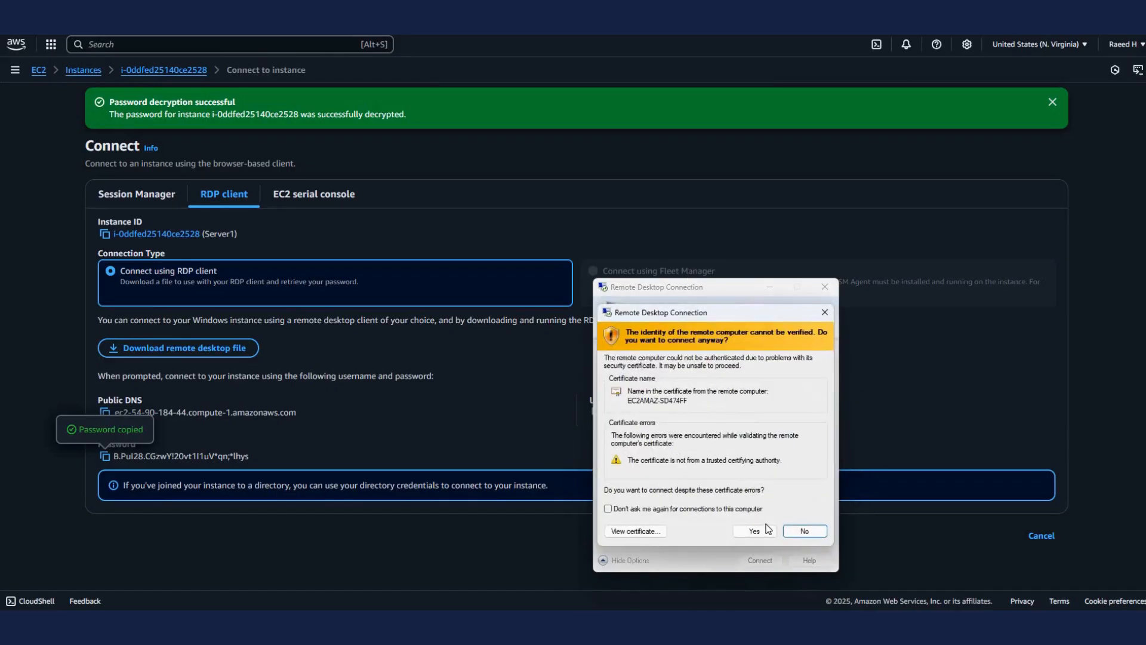
{"action": "left_click", "coordinate": [755, 531]}
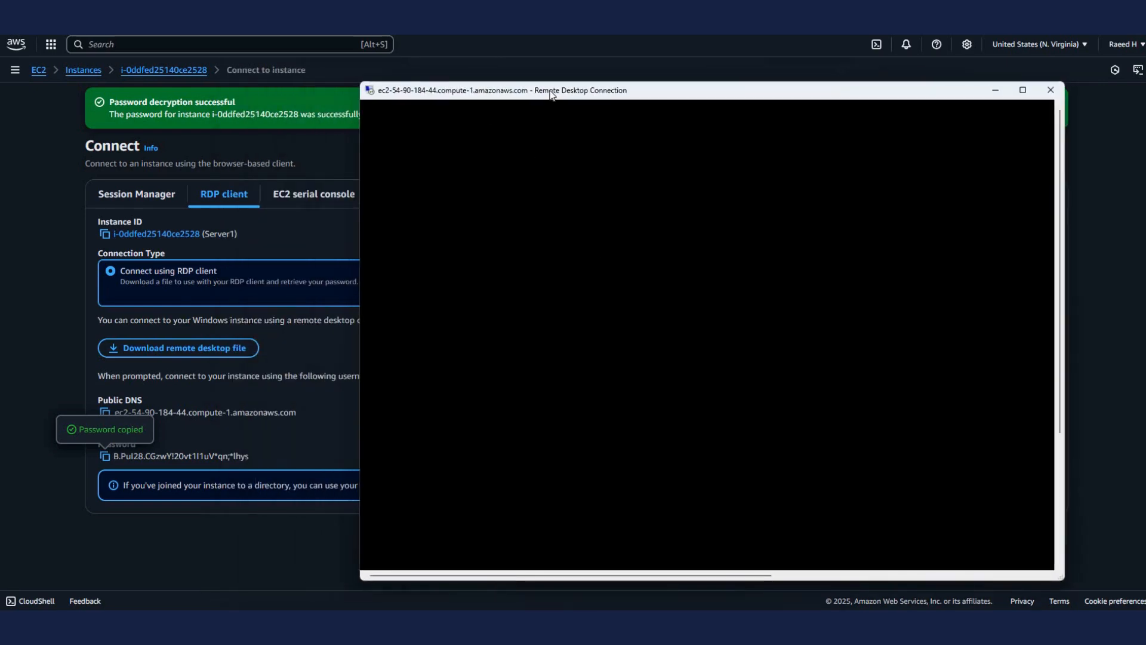
Step: Select only Server2 in the instances list and open its RDP client connection details
{"action": "left_click", "coordinate": [15, 70]}
{"action": "left_click", "coordinate": [32, 201]}
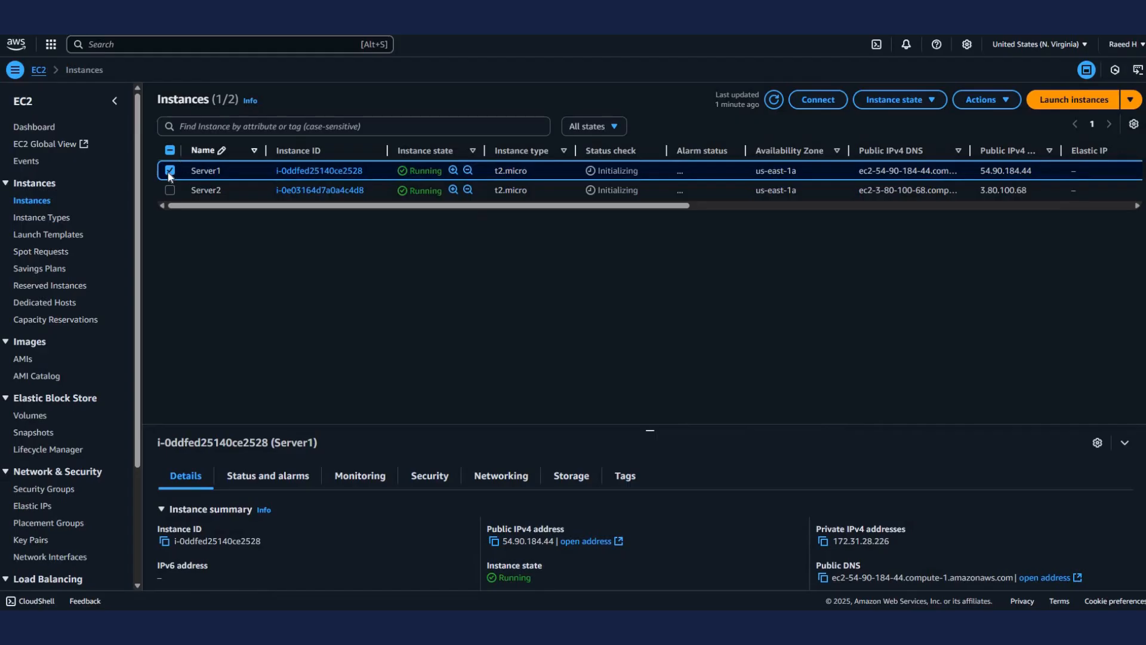
{"action": "left_click", "coordinate": [169, 190]}
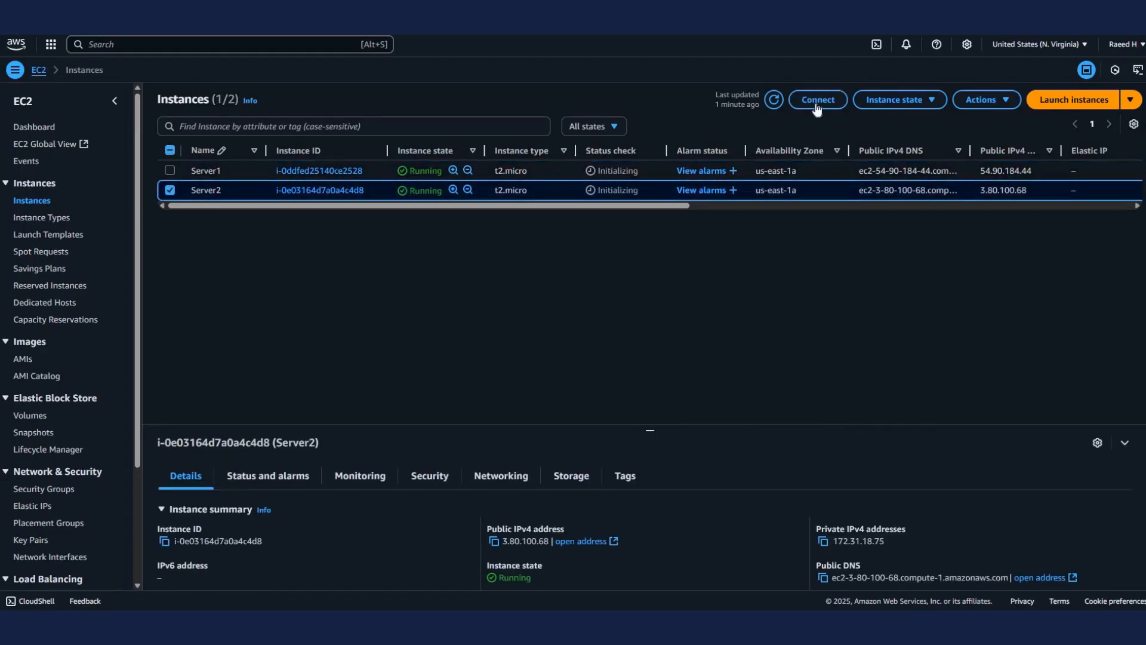
{"action": "left_click", "coordinate": [816, 106]}
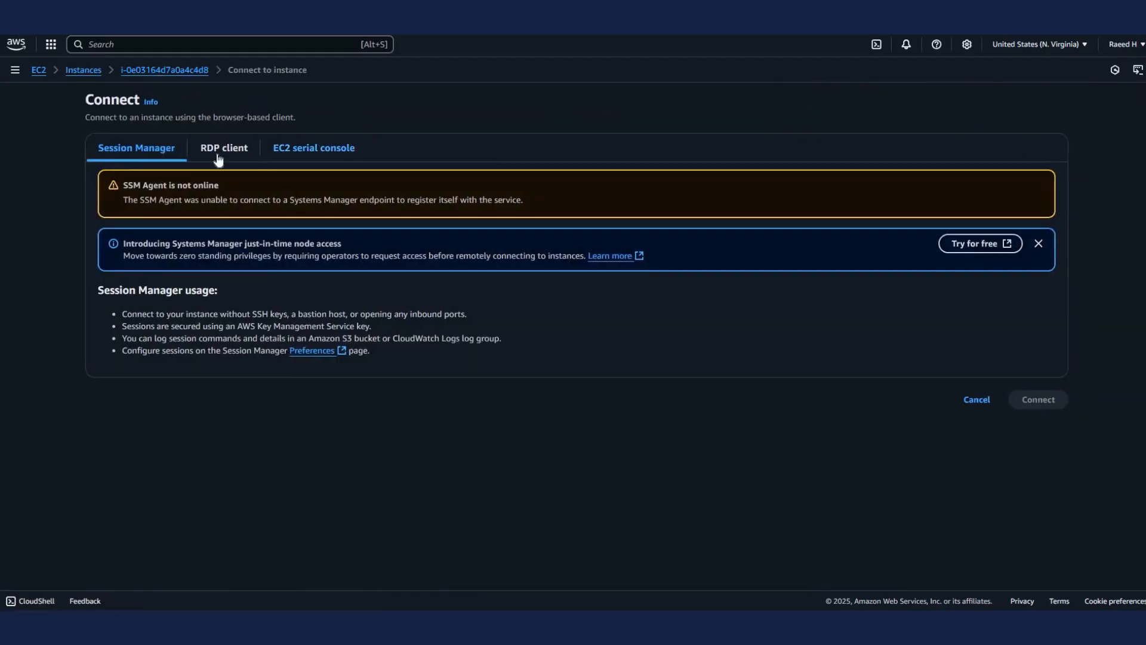
{"action": "left_click", "coordinate": [219, 150]}
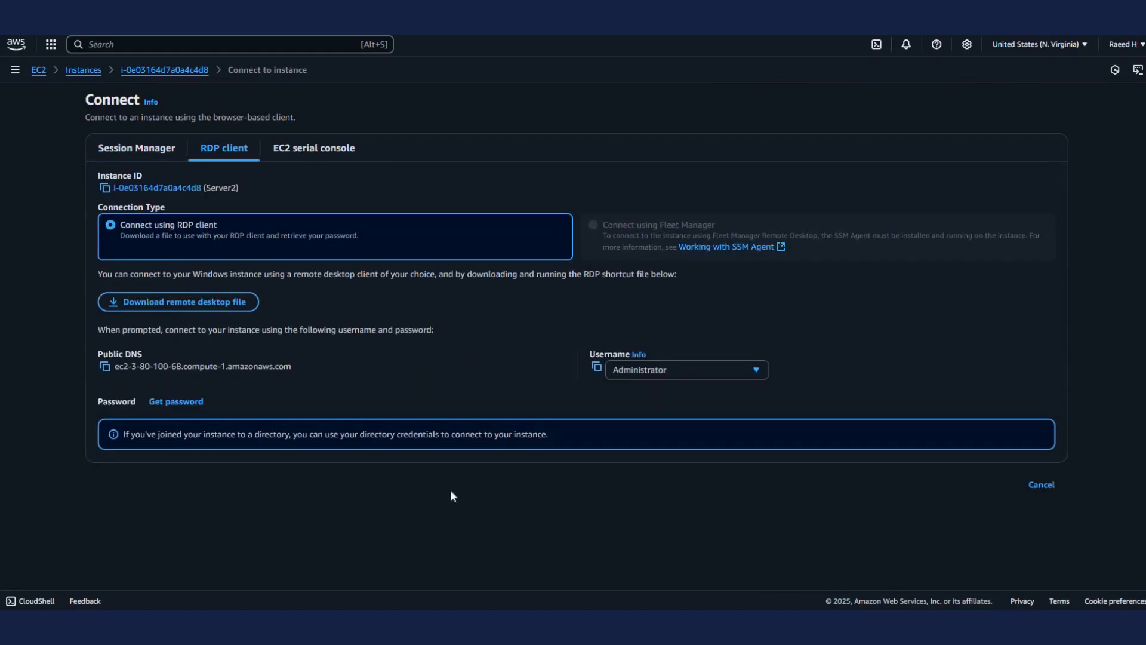
Step: Launch a new Remote Desktop Connection and enter Server2's public DNS, copied from its RDP client details, as the computer
{"action": "key", "text": "super"}
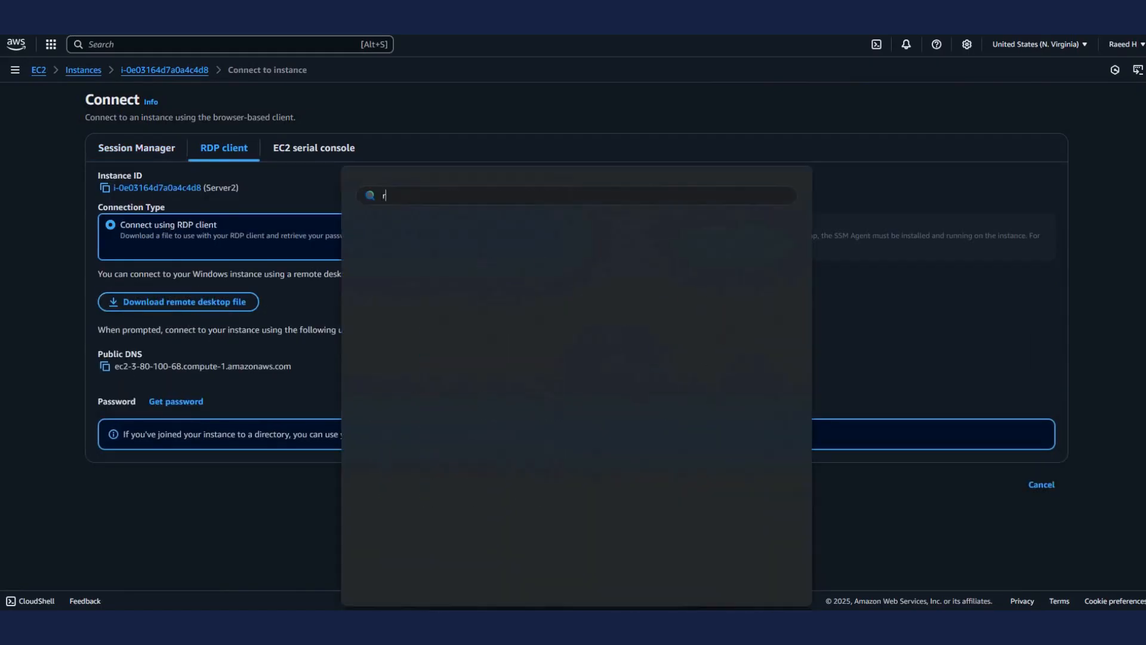
{"action": "type", "text": "remote"}
{"action": "key", "text": "Return"}
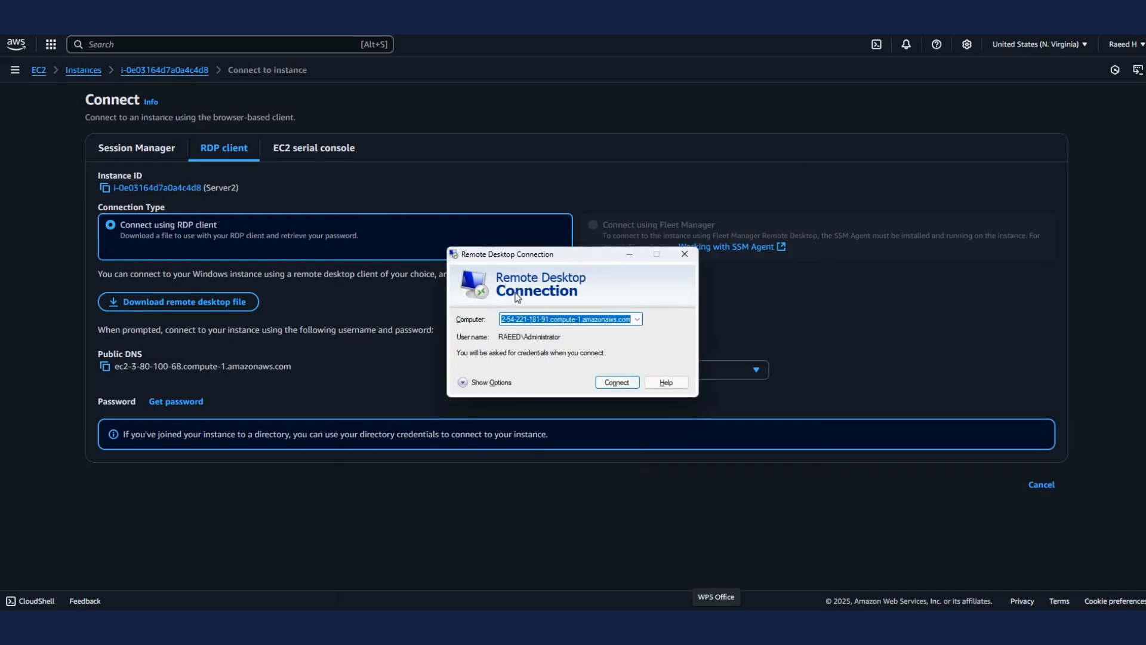
{"action": "left_click", "coordinate": [105, 366]}
{"action": "mouse_move", "coordinate": [770, 627]}
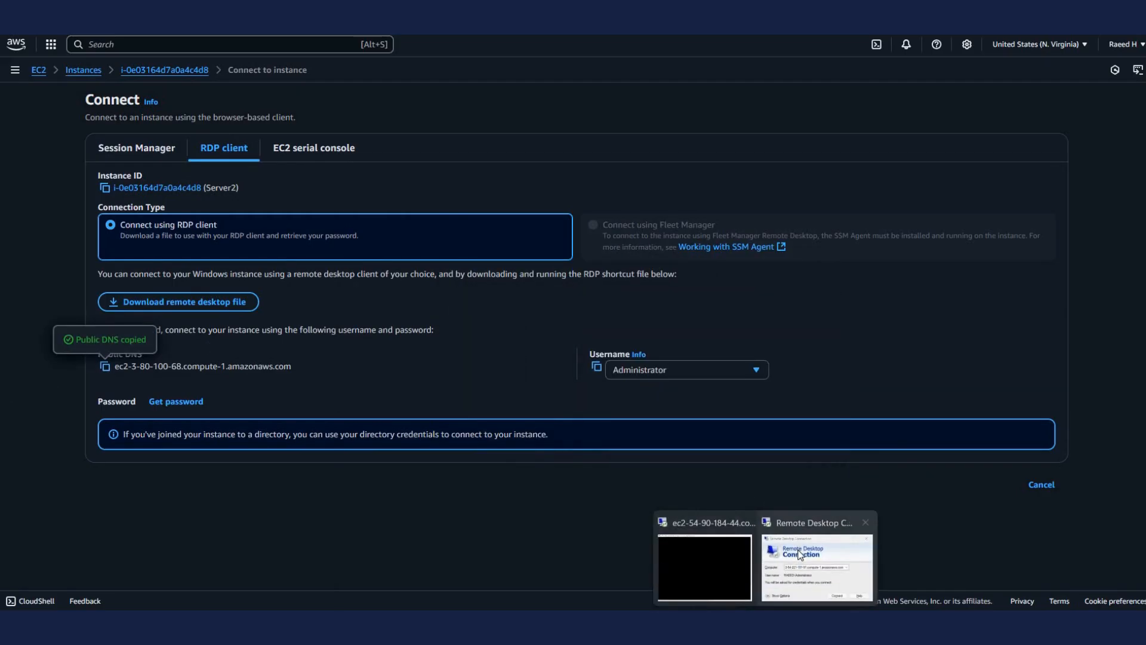
{"action": "left_click", "coordinate": [801, 555]}
{"action": "key", "text": "ctrl+v"}
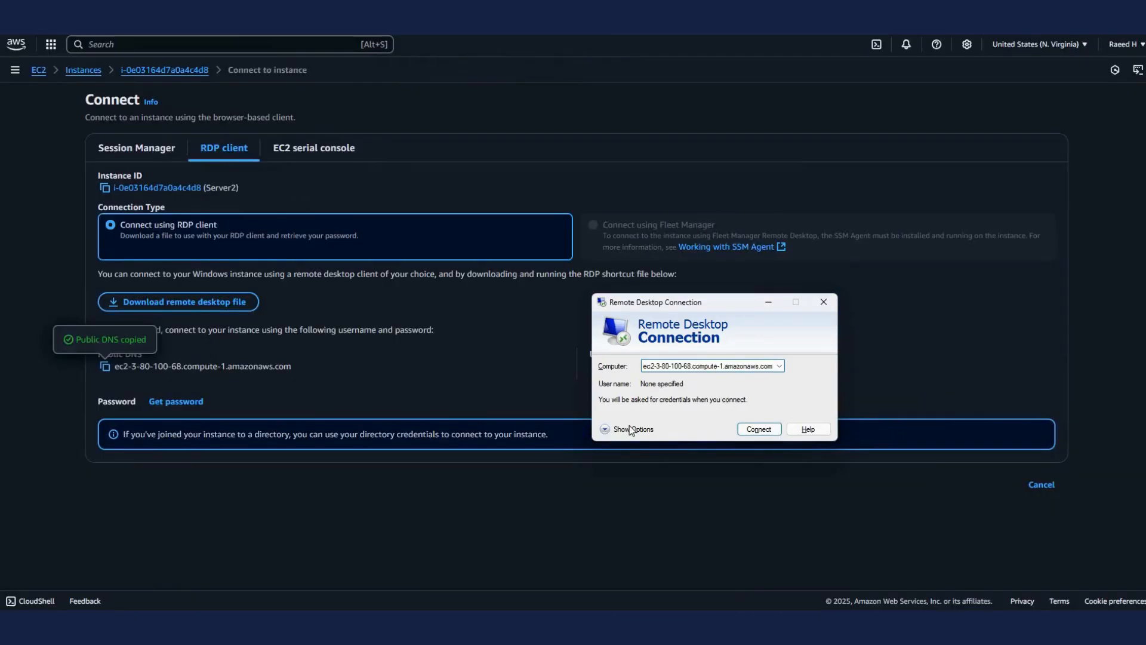
Step: Copy the Administrator username from Server2's RDP client details into Remote Desktop Connection's logon settings and start connecting to Server2
{"action": "key", "text": "alt+o"}
{"action": "left_click_drag", "start_coordinate": [632, 304], "coordinate": [657, 383]}
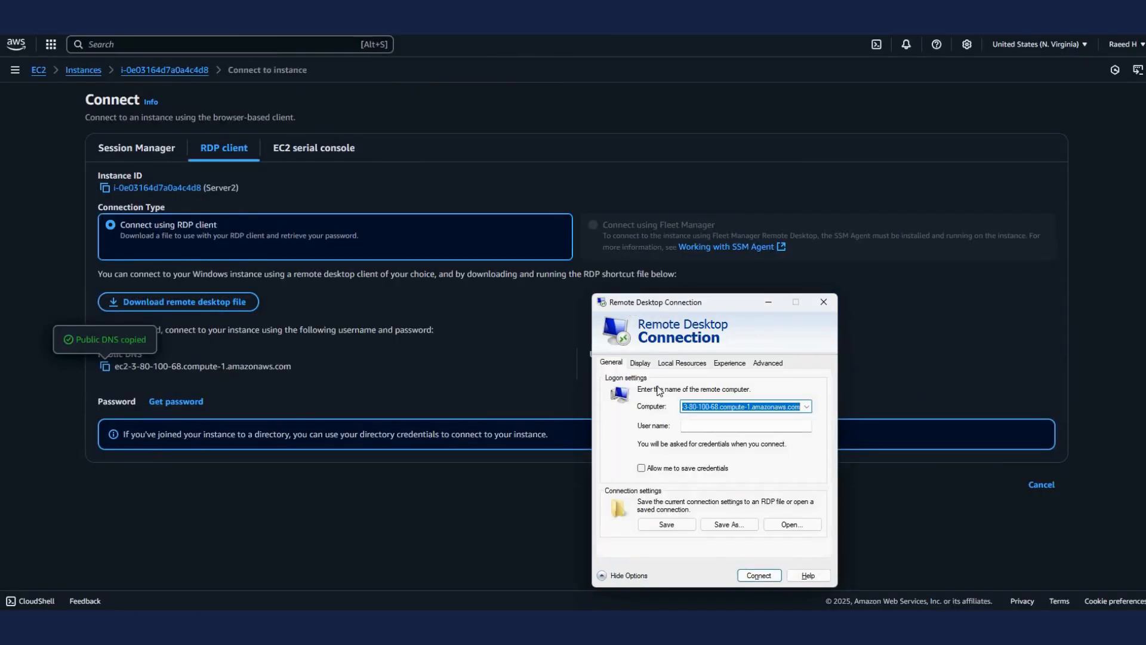
{"action": "left_click", "coordinate": [596, 366]}
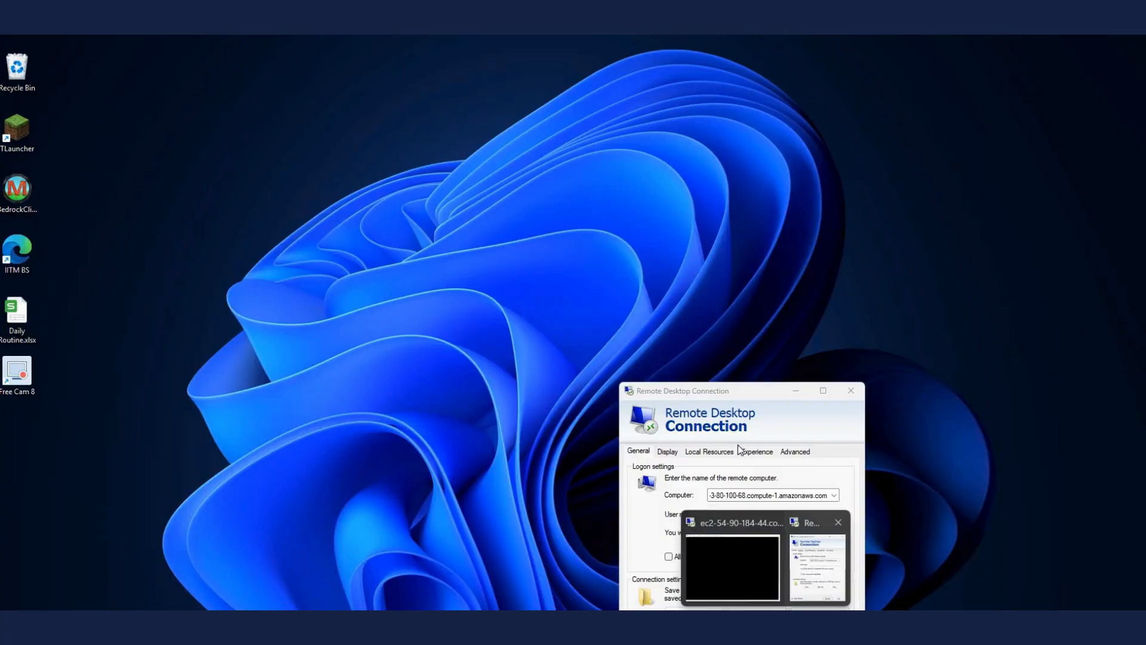
{"action": "left_click", "coordinate": [817, 568]}
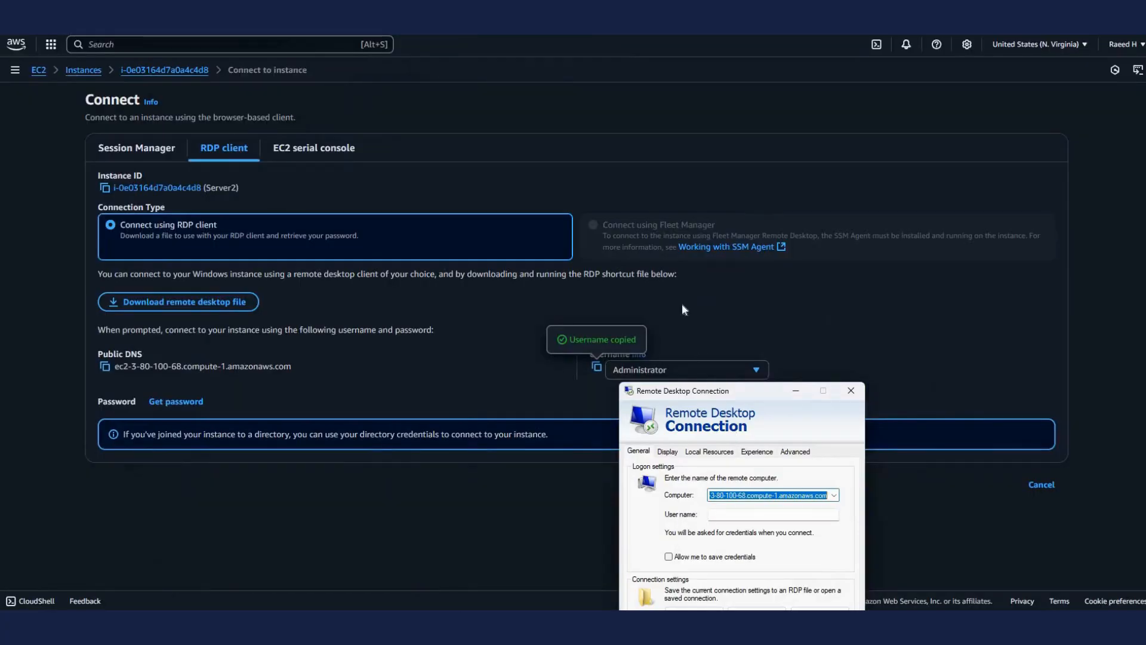
{"action": "left_click_drag", "start_coordinate": [676, 394], "coordinate": [601, 240]}
{"action": "left_click", "coordinate": [696, 360]}
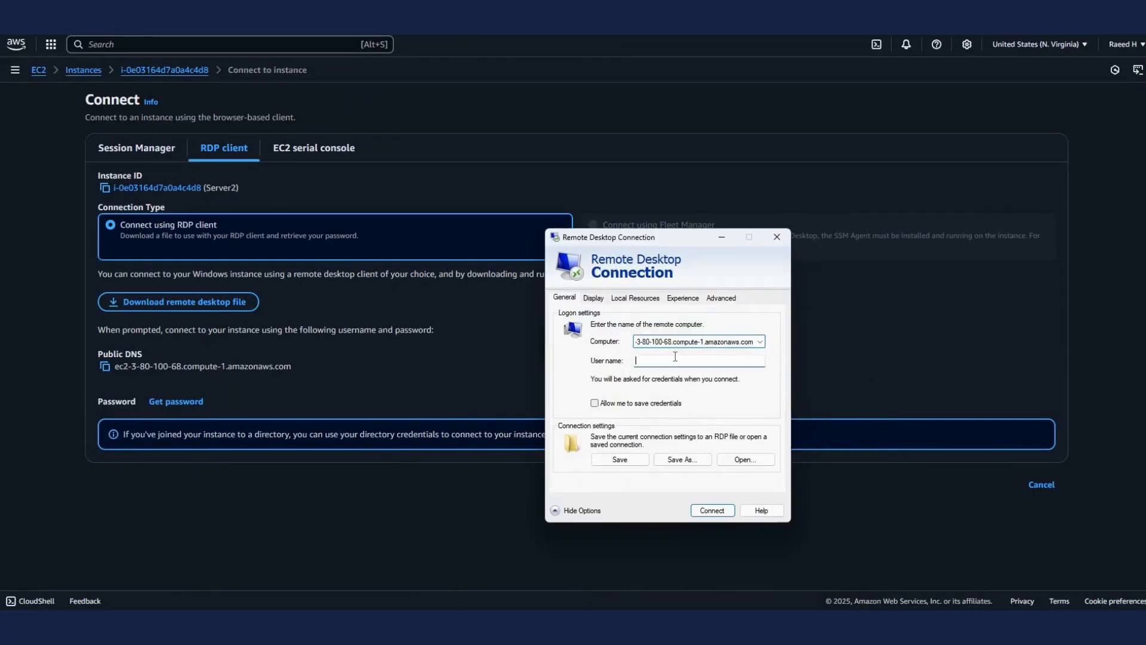
{"action": "key", "text": "ctrl+v"}
{"action": "left_click", "coordinate": [705, 511]}
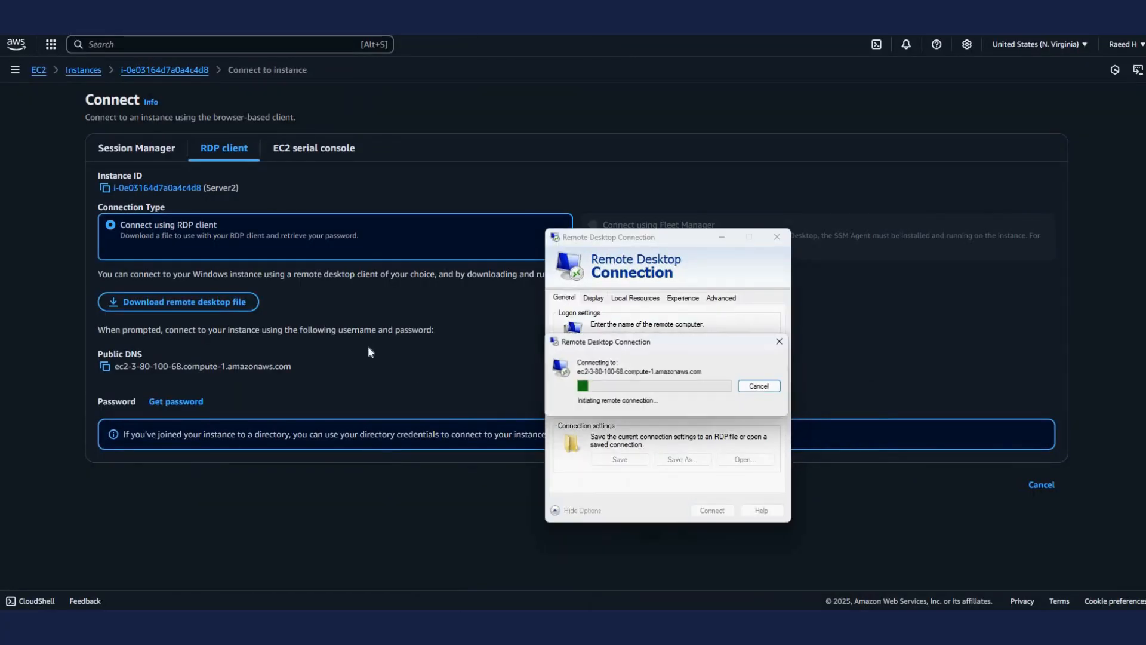
Step: Decrypt Server2's Windows administrator password using the private key file NewKey.pem
{"action": "left_click", "coordinate": [177, 400]}
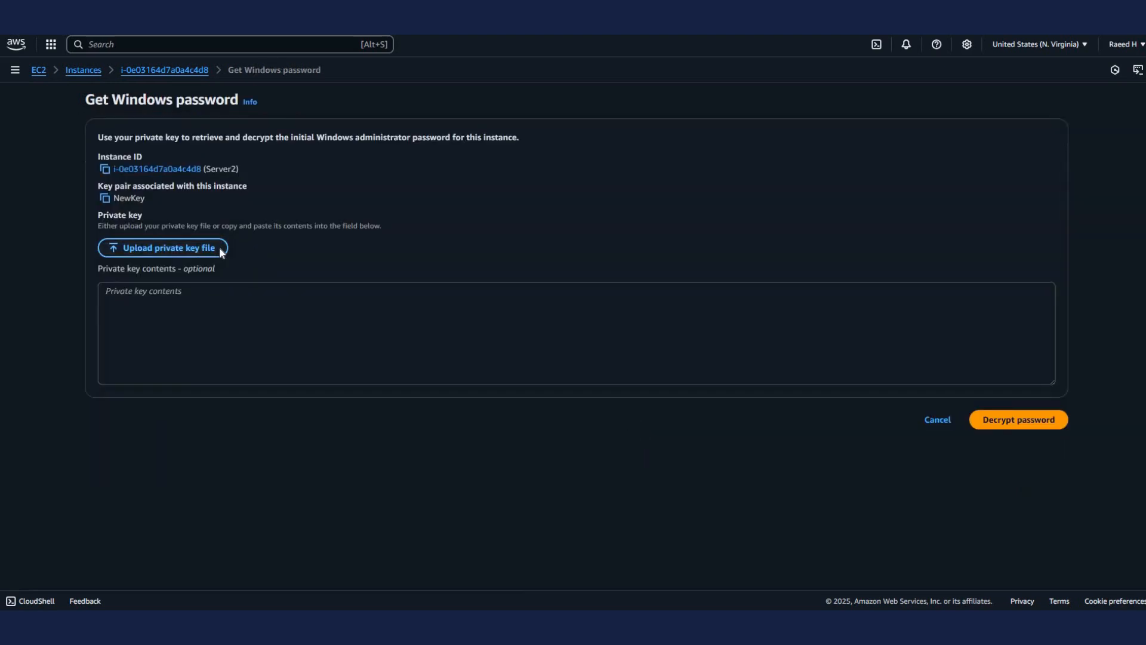
{"action": "left_click", "coordinate": [220, 249]}
{"action": "left_click", "coordinate": [197, 135]}
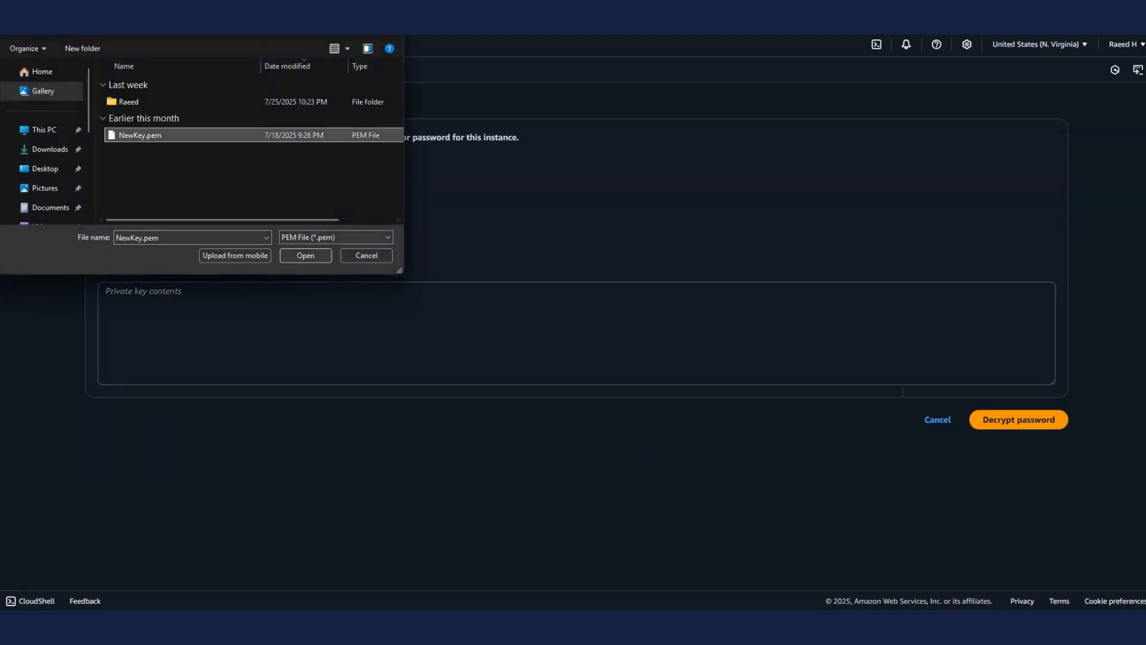
{"action": "key", "text": "Return"}
{"action": "left_click", "coordinate": [1009, 420]}
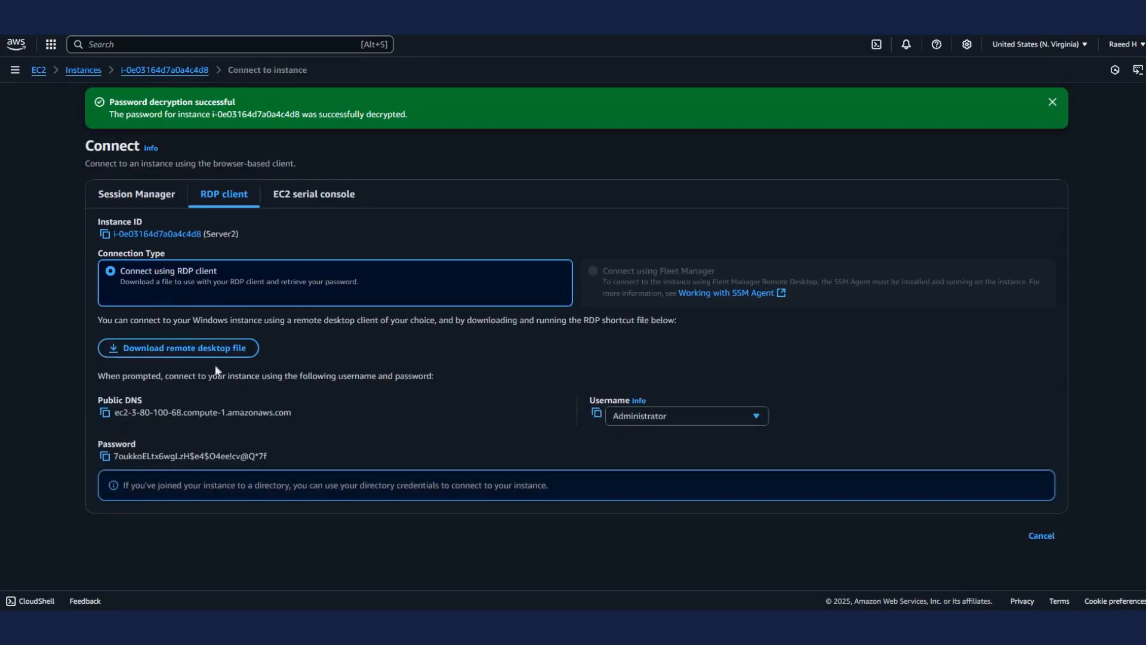
Step: Copy Server2's decrypted administrator password into the Remote Desktop credentials, submit it and accept the untrusted certificate
{"action": "left_click", "coordinate": [105, 456]}
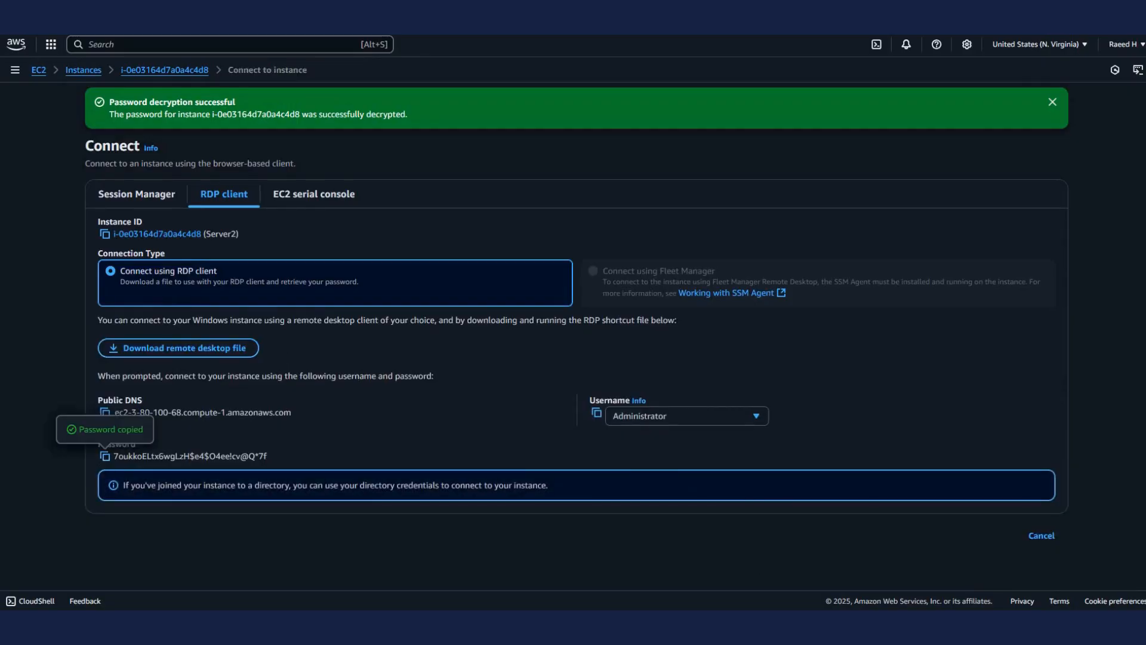
{"action": "left_click", "coordinate": [776, 623]}
{"action": "left_click", "coordinate": [816, 570]}
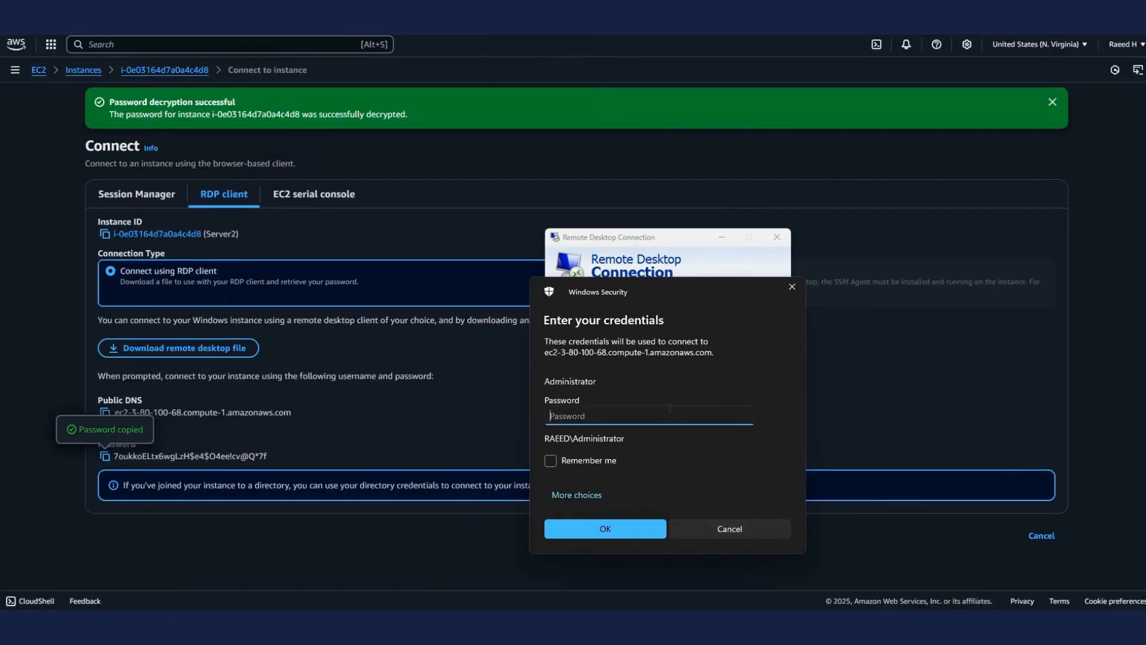
{"action": "key", "text": "ctrl+v"}
{"action": "left_click", "coordinate": [618, 536]}
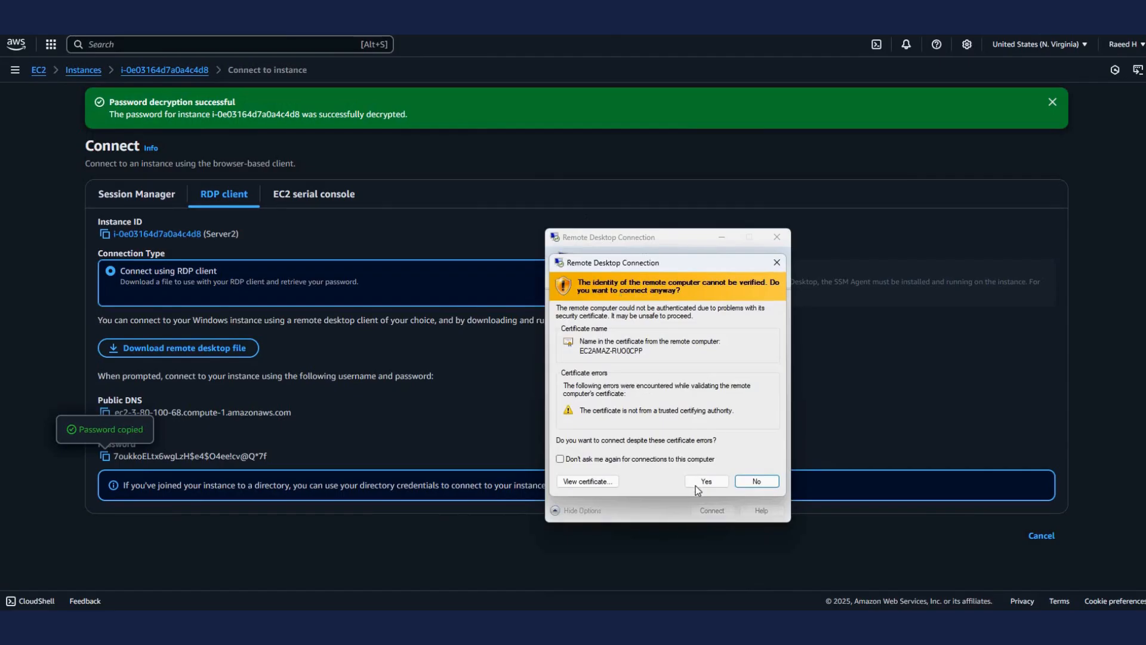
{"action": "left_click", "coordinate": [707, 481]}
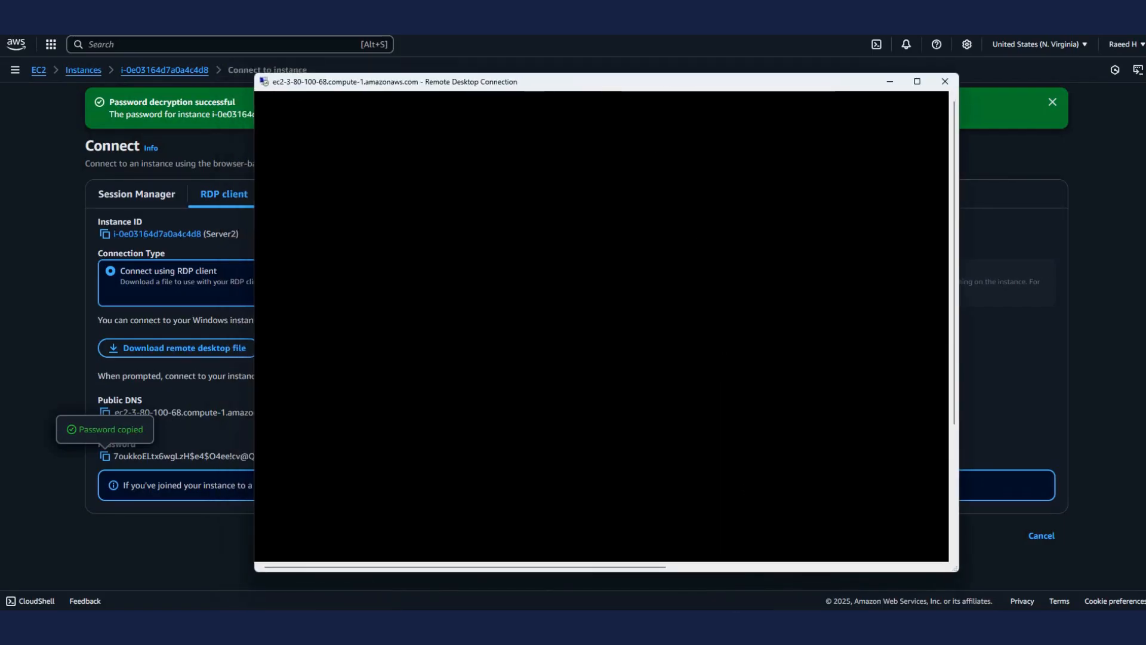
Step: Rearrange the Server1 and Server2 Remote Desktop windows and check that both desktops load
{"action": "mouse_move", "coordinate": [766, 624]}
{"action": "left_click", "coordinate": [729, 585]}
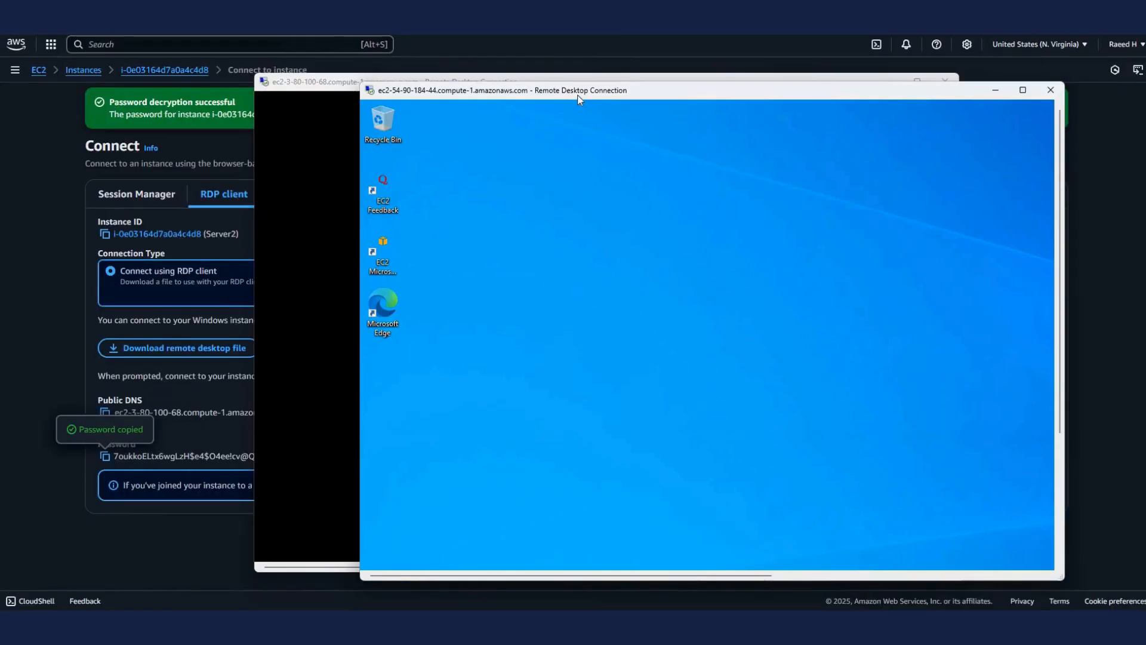
{"action": "left_click_drag", "start_coordinate": [578, 95], "coordinate": [296, 105]}
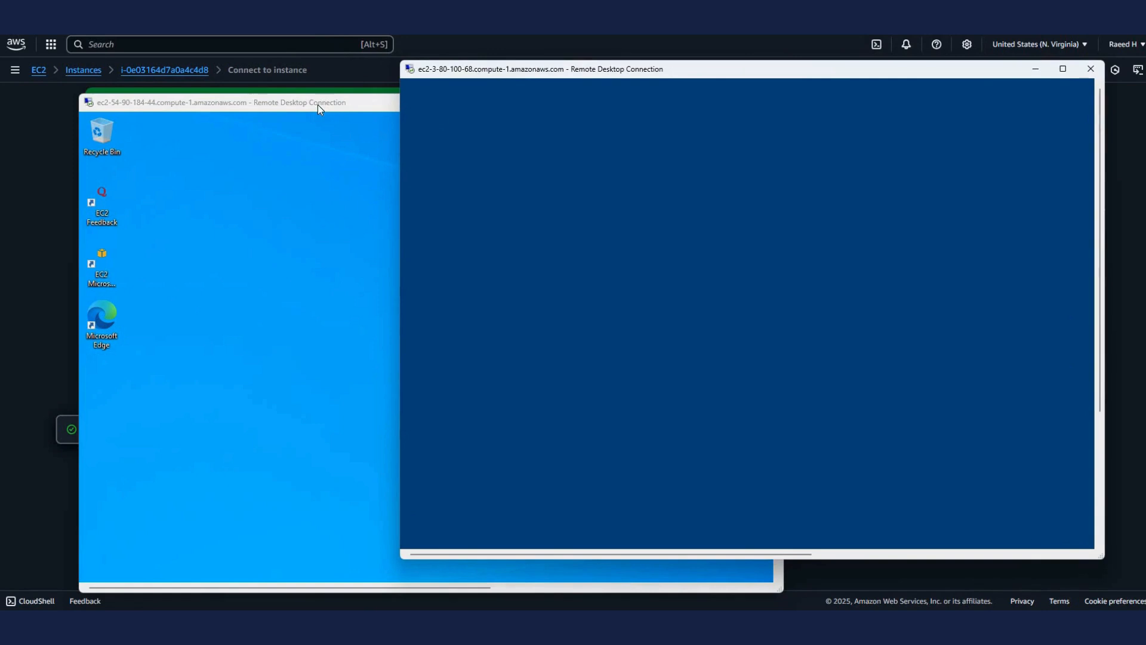
{"action": "left_click", "coordinate": [317, 105]}
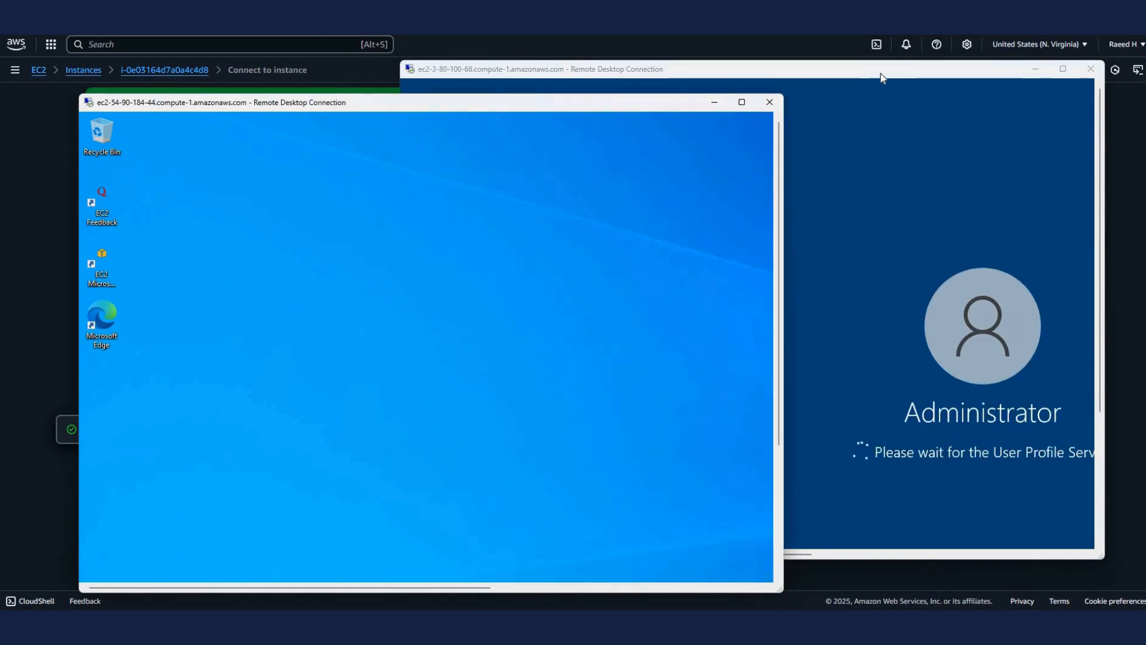
{"action": "left_click", "coordinate": [882, 78]}
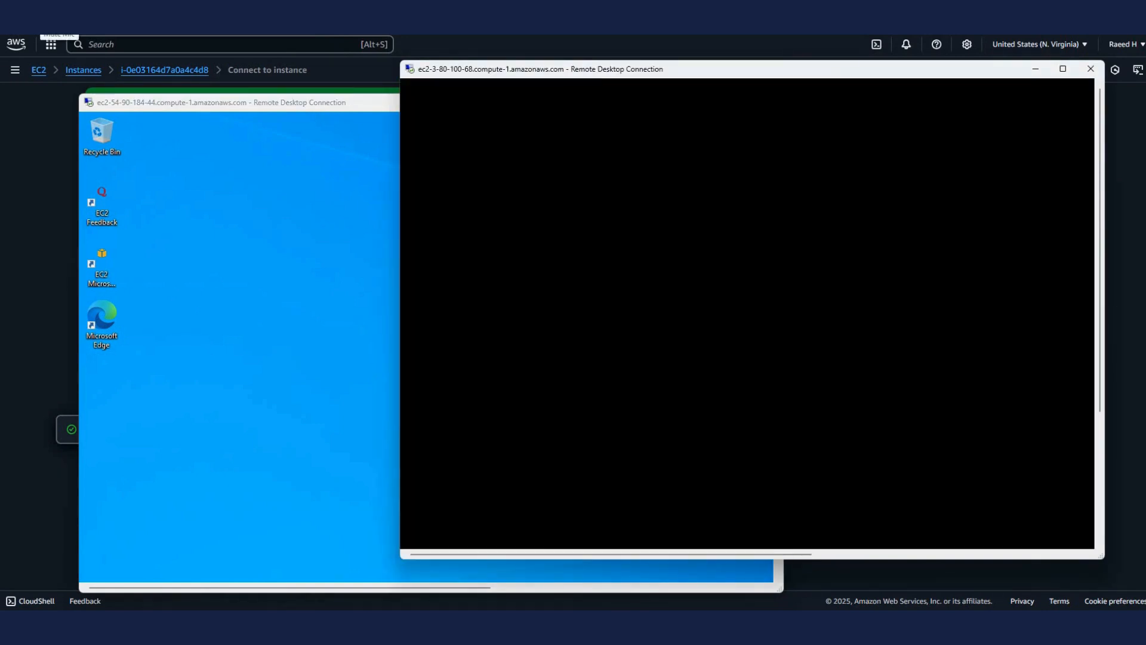
{"action": "left_click", "coordinate": [43, 24]}
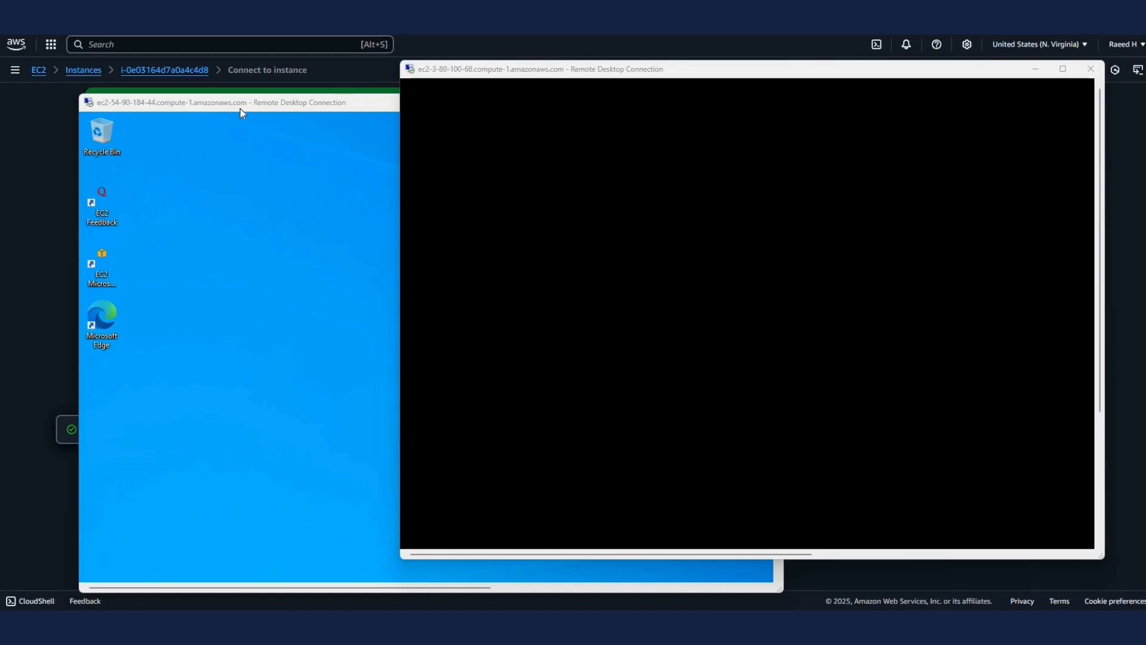
{"action": "left_click", "coordinate": [323, 108]}
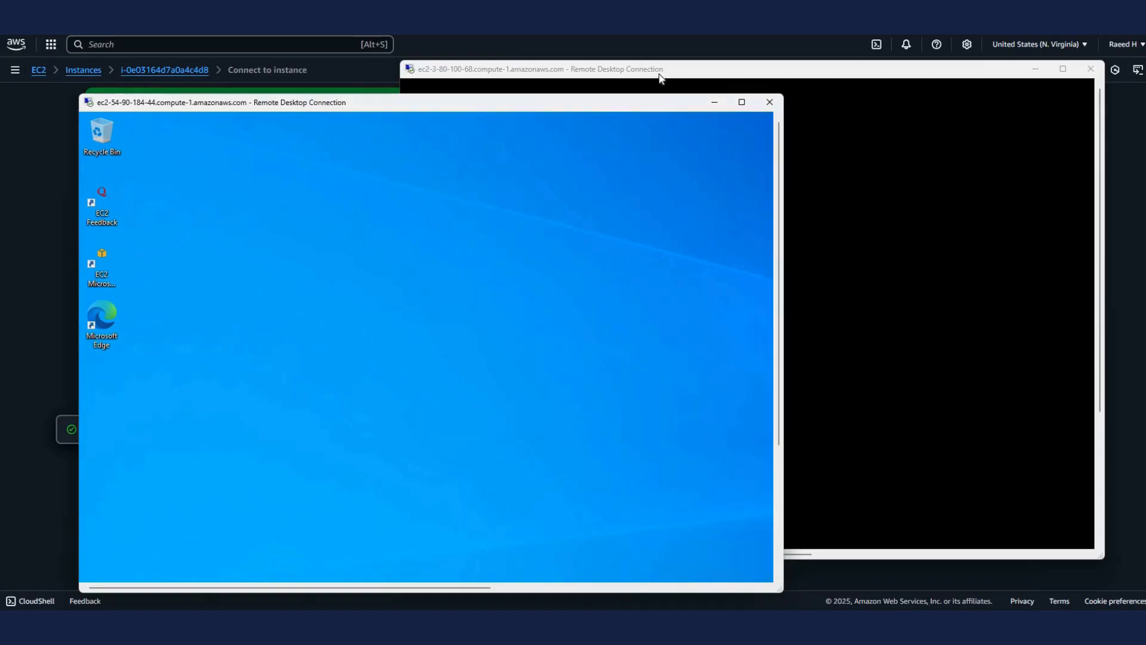
{"action": "left_click", "coordinate": [659, 80]}
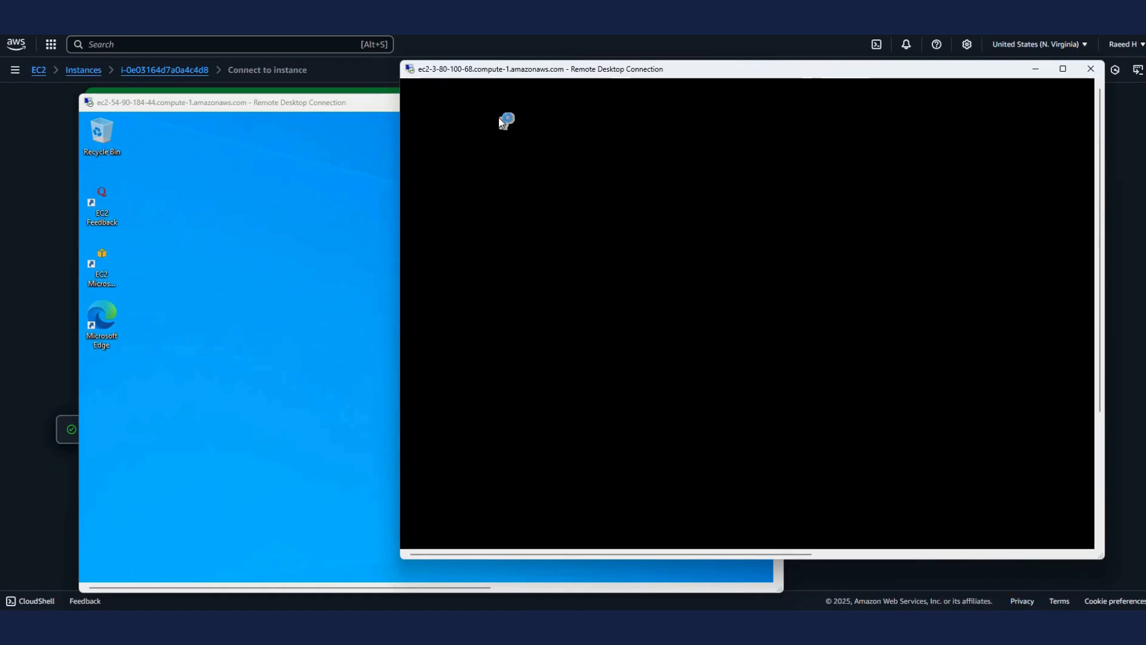
{"action": "left_click_drag", "start_coordinate": [474, 69], "coordinate": [531, 83]}
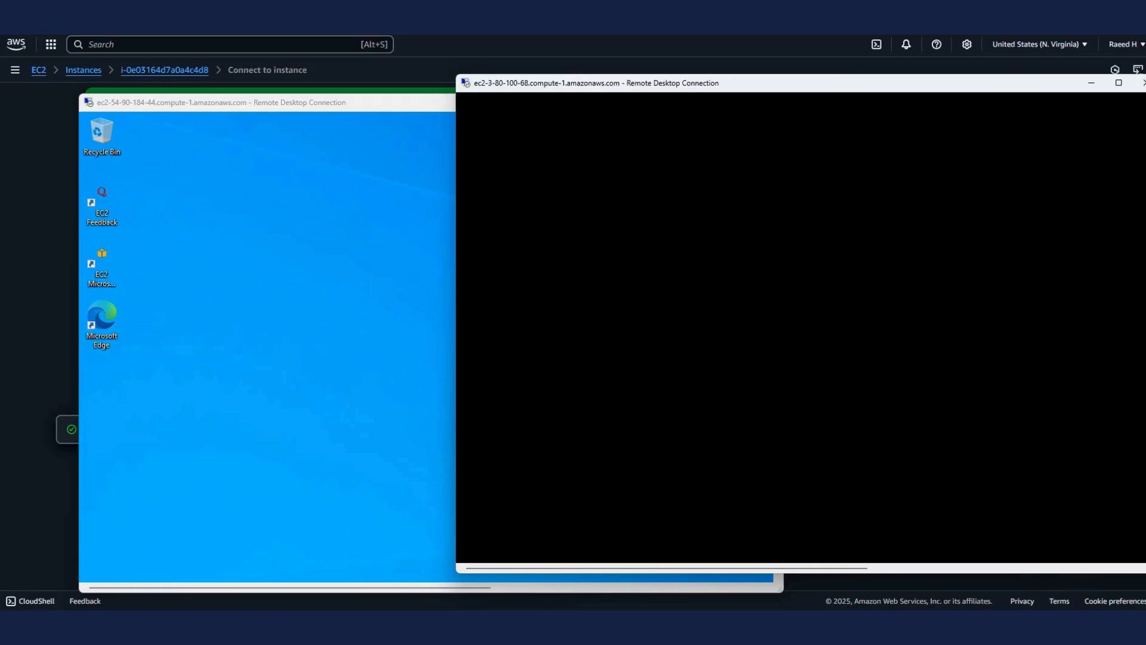
{"action": "left_click_drag", "start_coordinate": [551, 87], "coordinate": [536, 92]}
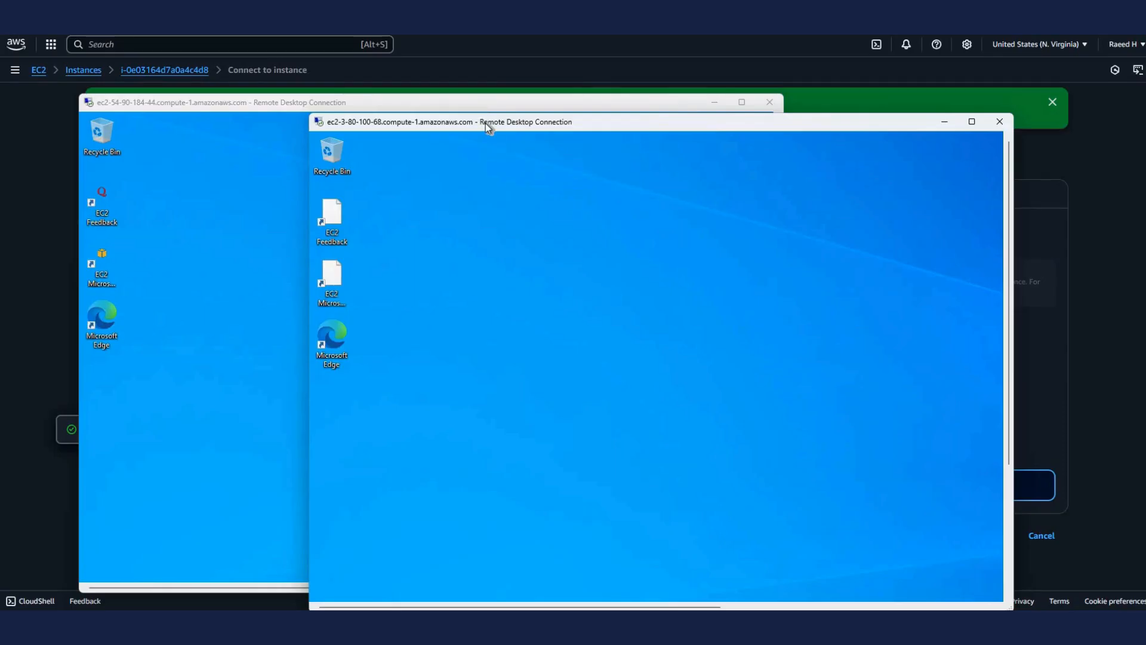
{"action": "left_click_drag", "start_coordinate": [486, 123], "coordinate": [571, 117]}
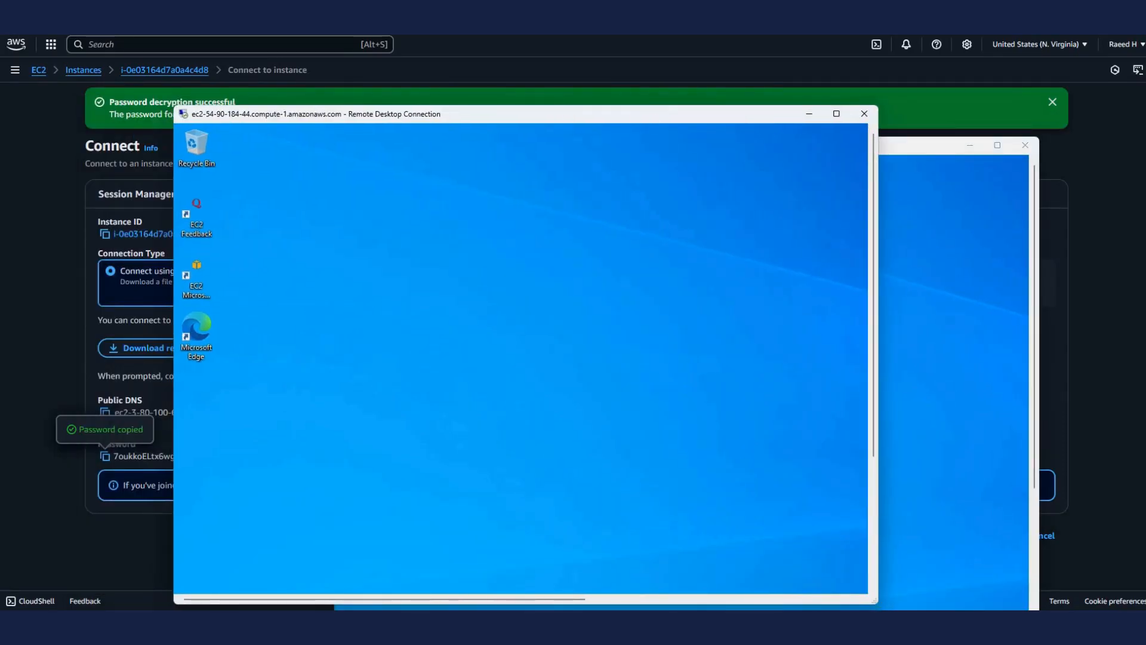
Step: Minimize the Server1 and Server2 Remote Desktop windows to return to the AWS console
{"action": "mouse_move", "coordinate": [704, 562]}
{"action": "left_click", "coordinate": [809, 113]}
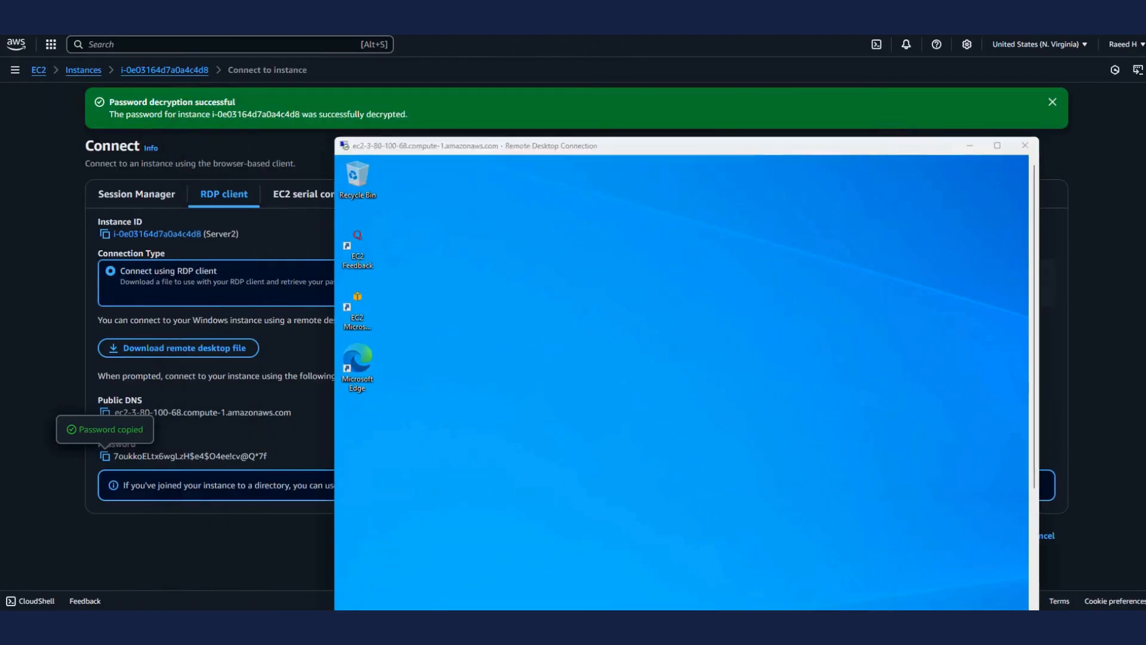
{"action": "left_click", "coordinate": [969, 145]}
Step: Open the list of Elastic Block Store volumes and select only Disk 2
{"action": "left_click", "coordinate": [15, 70]}
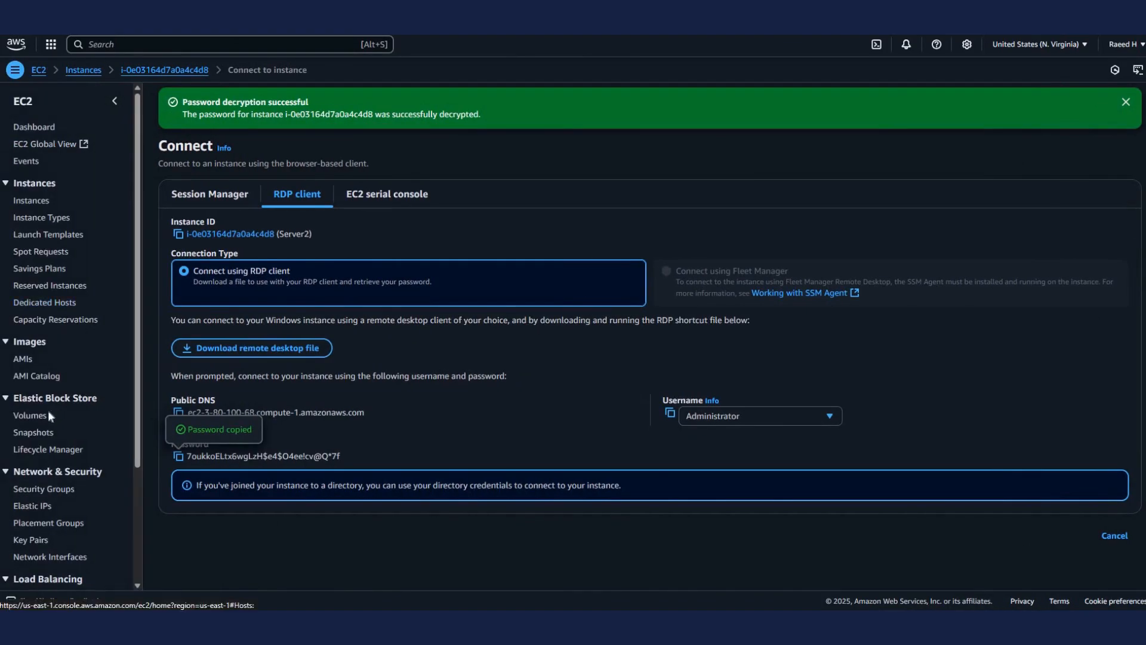
{"action": "left_click", "coordinate": [39, 408]}
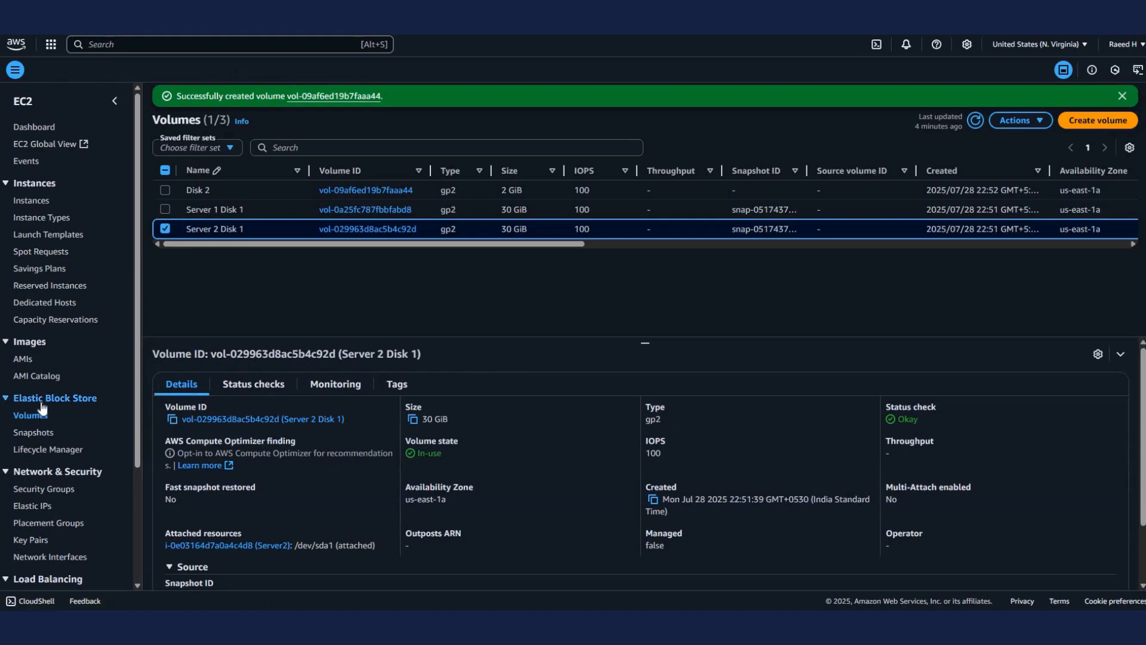
{"action": "left_click", "coordinate": [165, 231]}
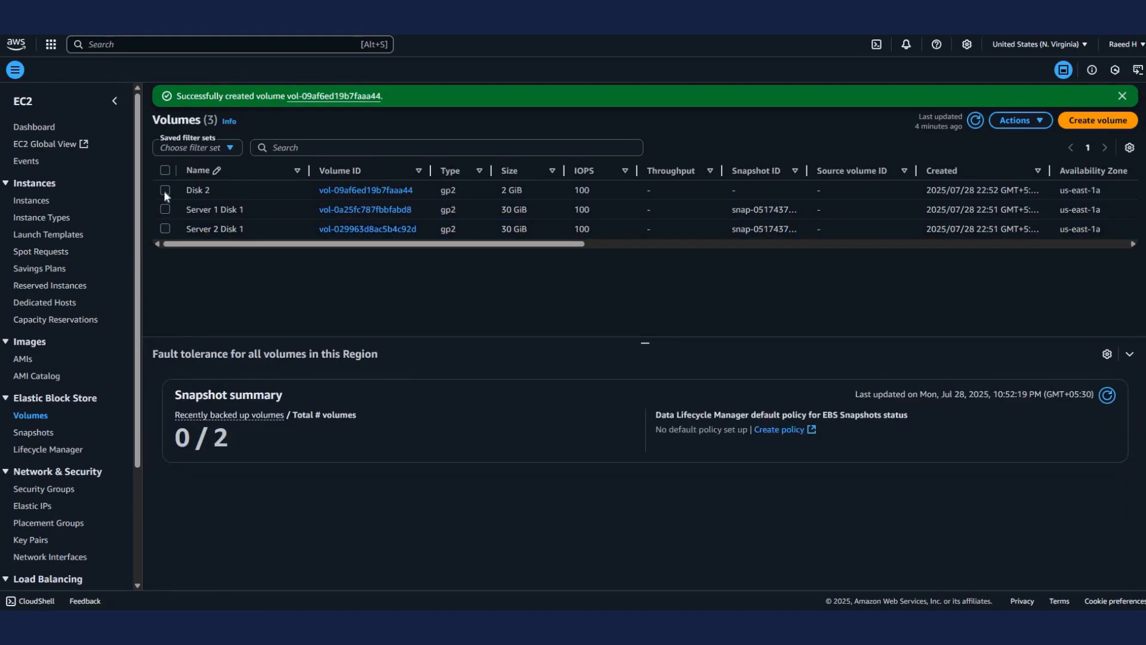
{"action": "left_click", "coordinate": [164, 191]}
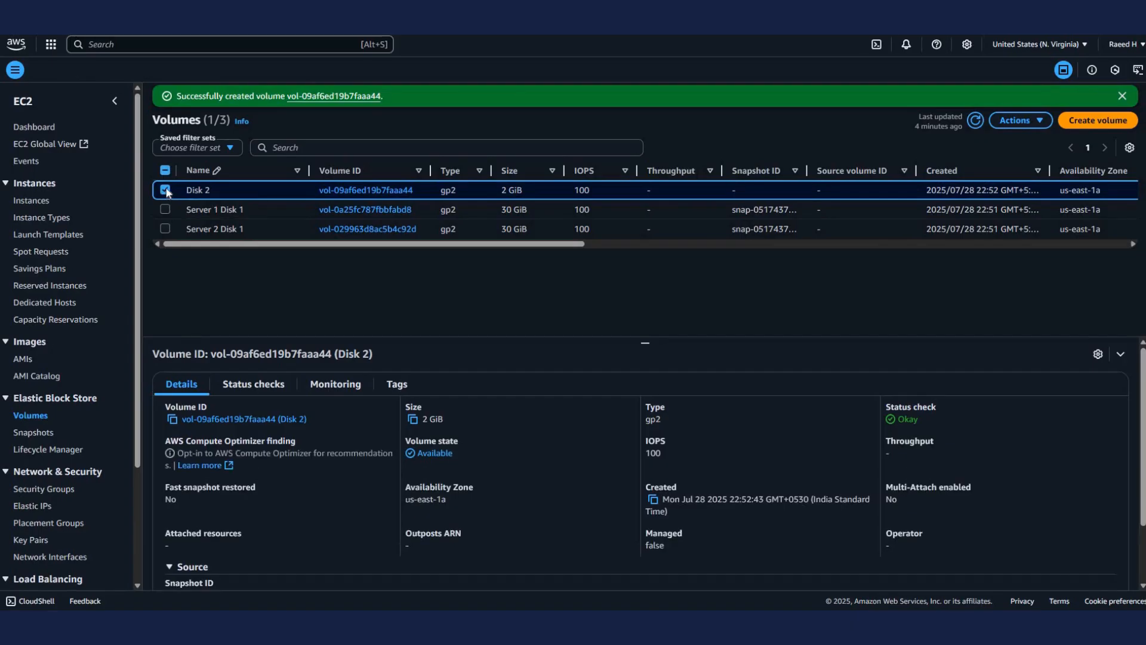
{"action": "left_click", "coordinate": [165, 190]}
{"action": "left_click", "coordinate": [165, 190]}
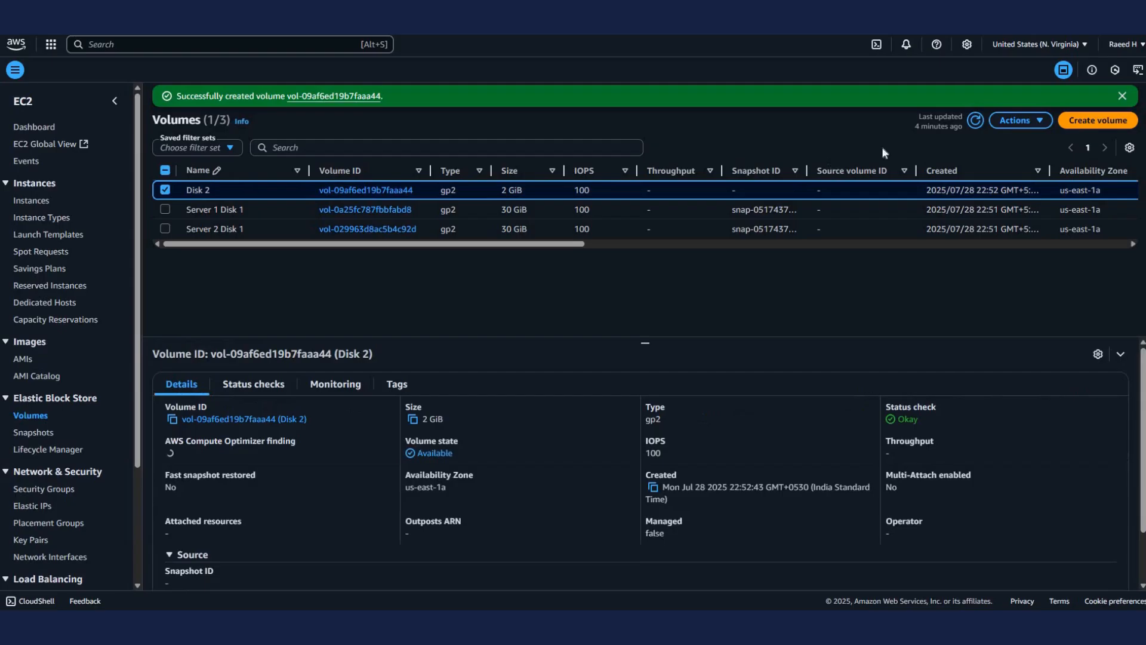
Step: Attach the selected Disk 2 volume to the Server1 instance with the device name xvdb
{"action": "left_click", "coordinate": [1015, 121]}
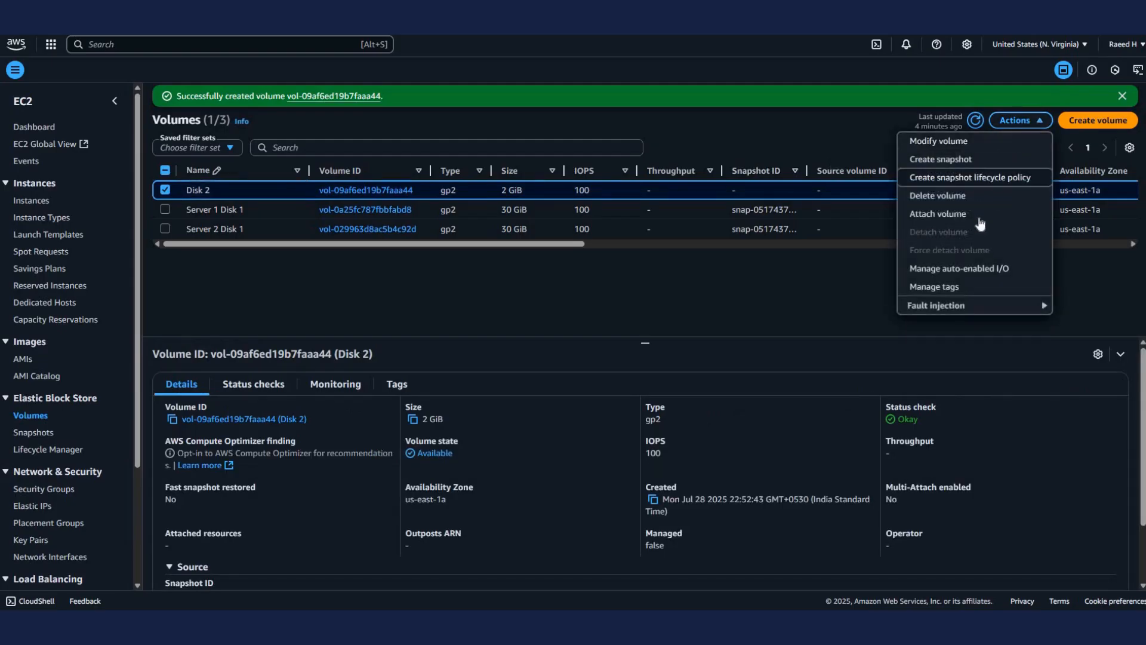
{"action": "left_click", "coordinate": [979, 217]}
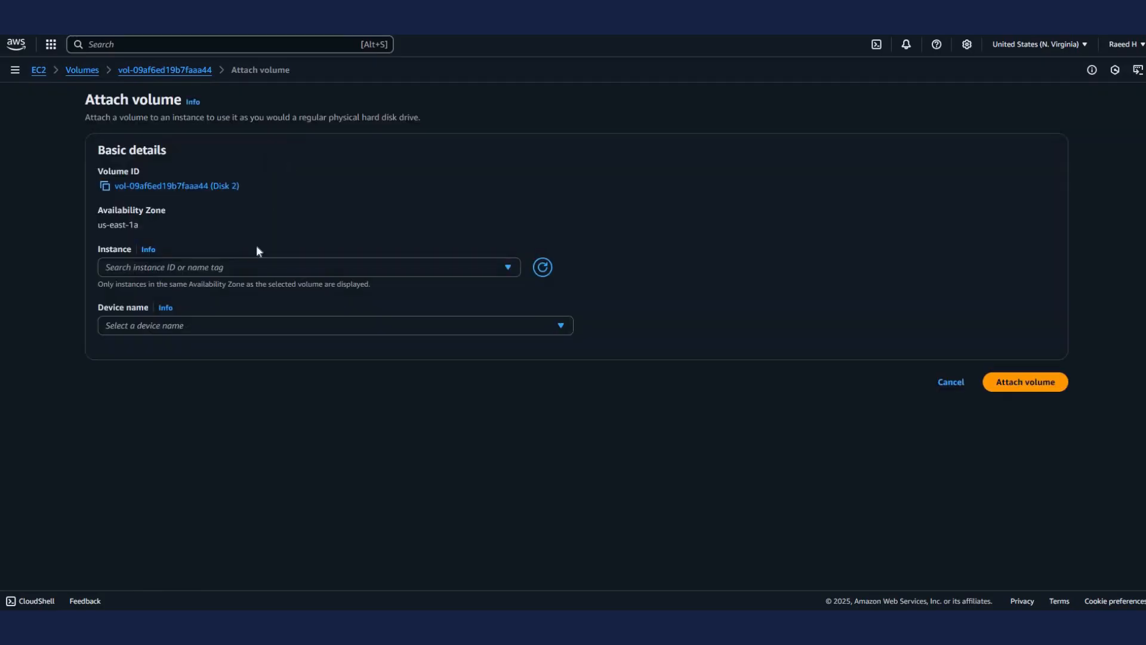
{"action": "left_click", "coordinate": [248, 268]}
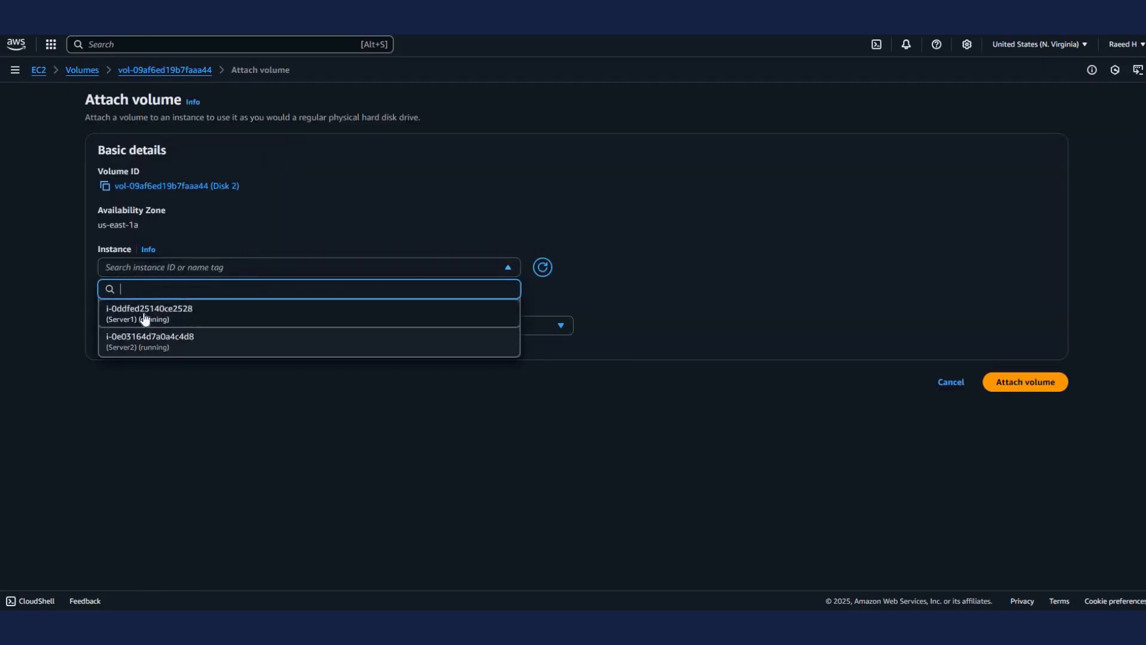
{"action": "left_click", "coordinate": [144, 317]}
{"action": "left_click", "coordinate": [227, 335]}
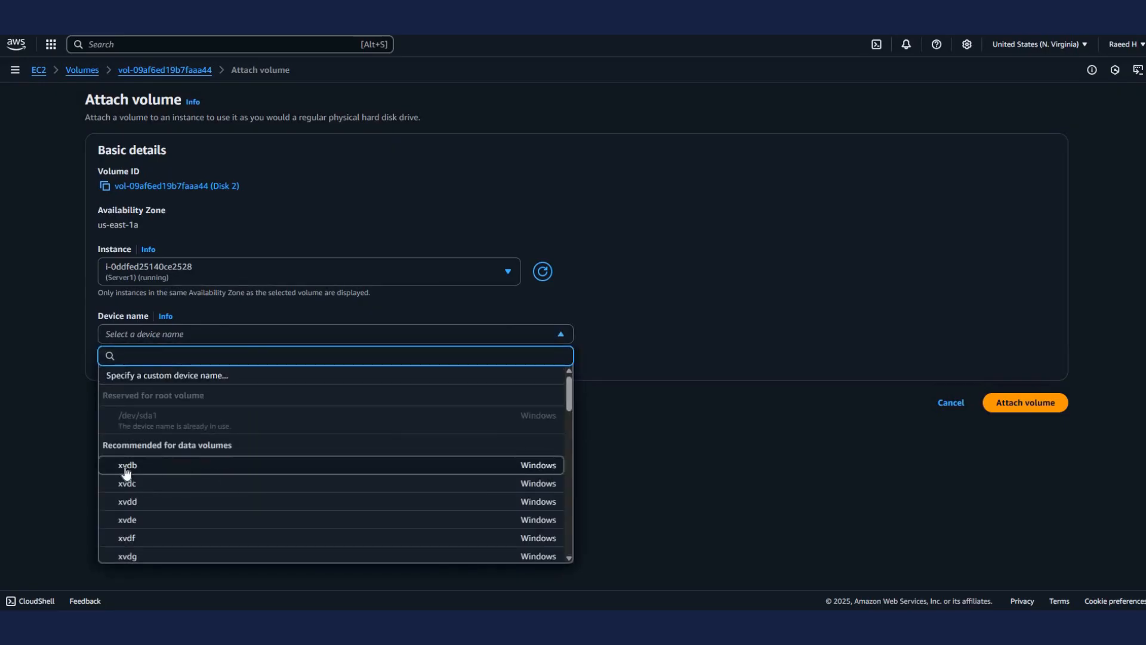
{"action": "left_click", "coordinate": [126, 473]}
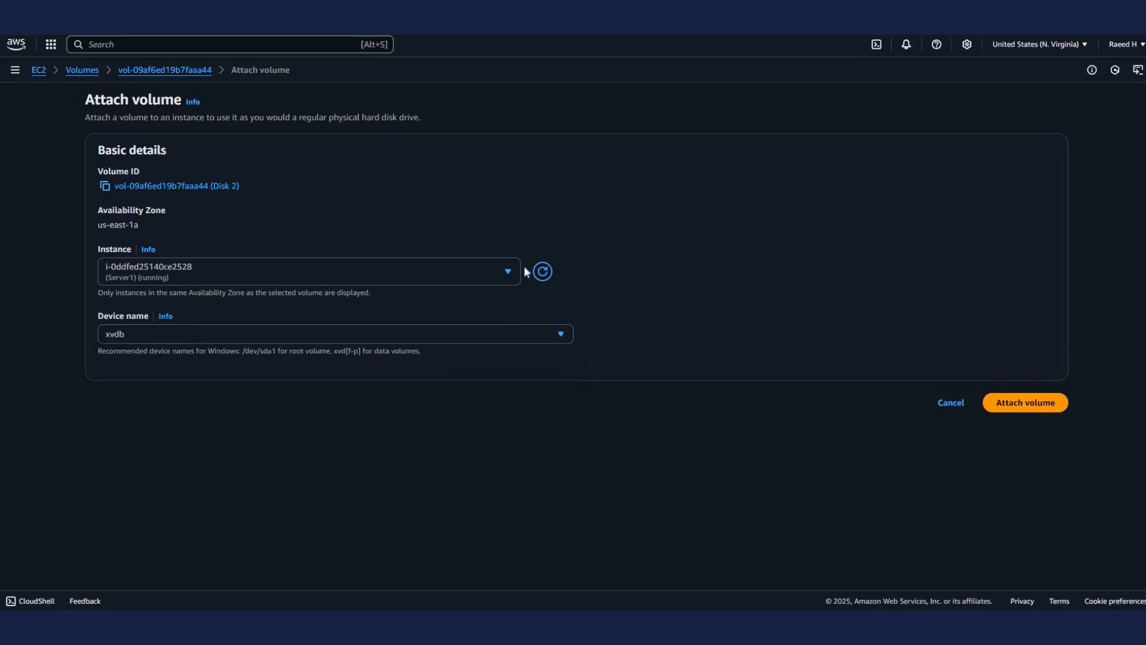
{"action": "left_click", "coordinate": [995, 401]}
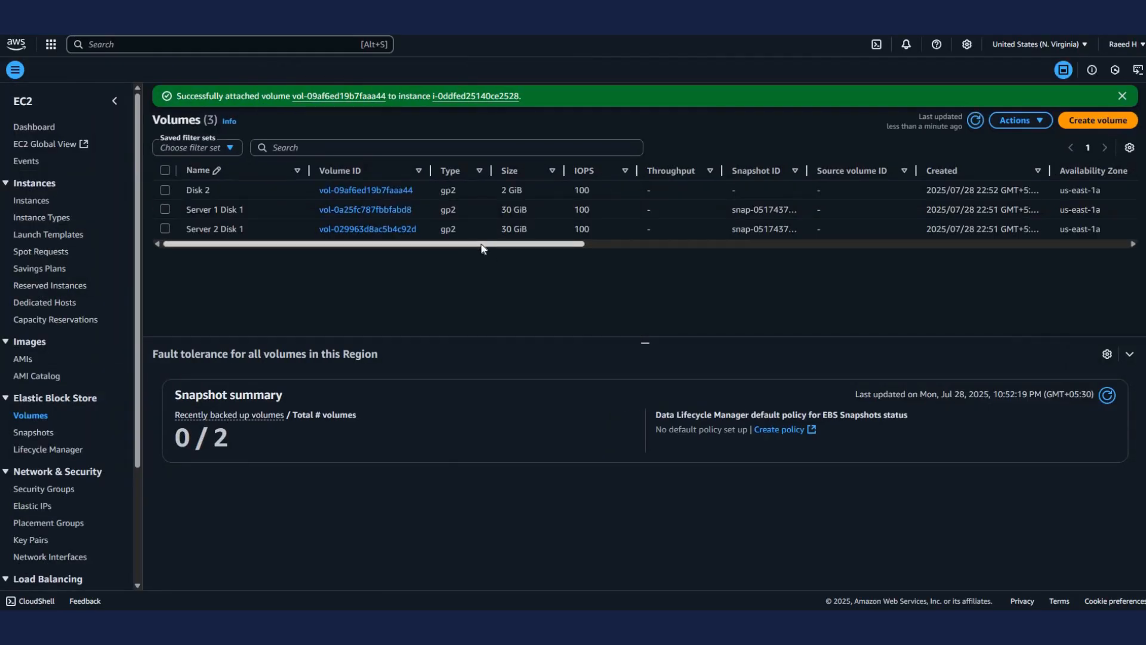
Step: Check Disk 2's volume state and attached resources in the volumes list
{"action": "left_click_drag", "start_coordinate": [607, 244], "coordinate": [817, 245]}
{"action": "left_click_drag", "start_coordinate": [668, 266], "coordinate": [656, 267]}
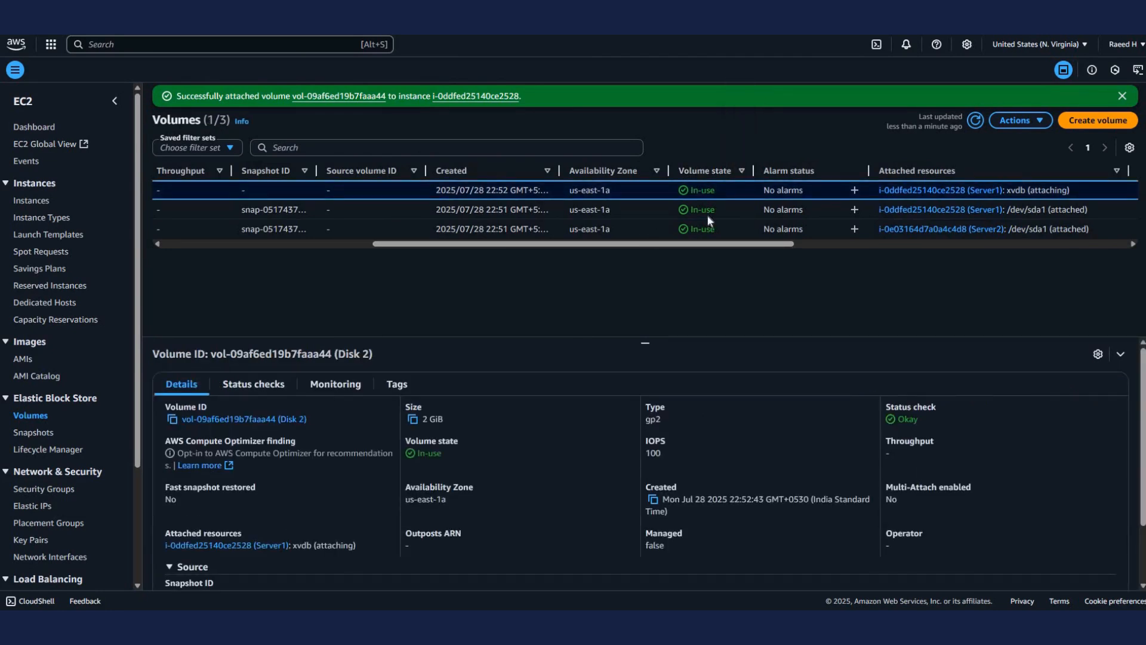
{"action": "left_click_drag", "start_coordinate": [691, 187], "coordinate": [725, 185]}
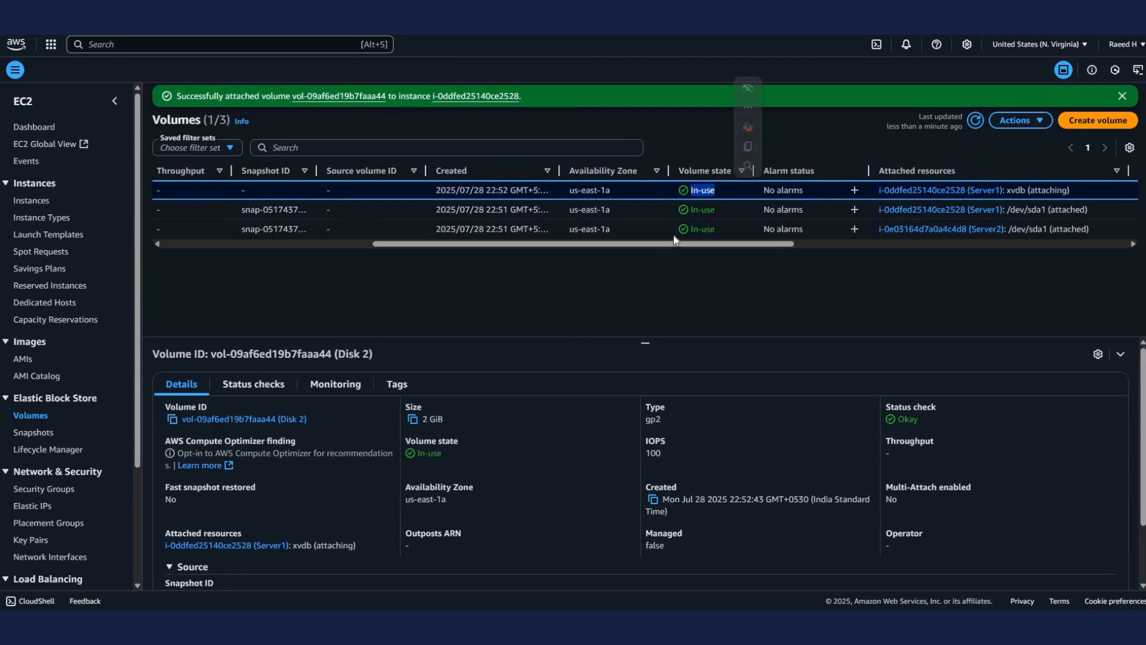
{"action": "left_click_drag", "start_coordinate": [673, 244], "coordinate": [460, 241]}
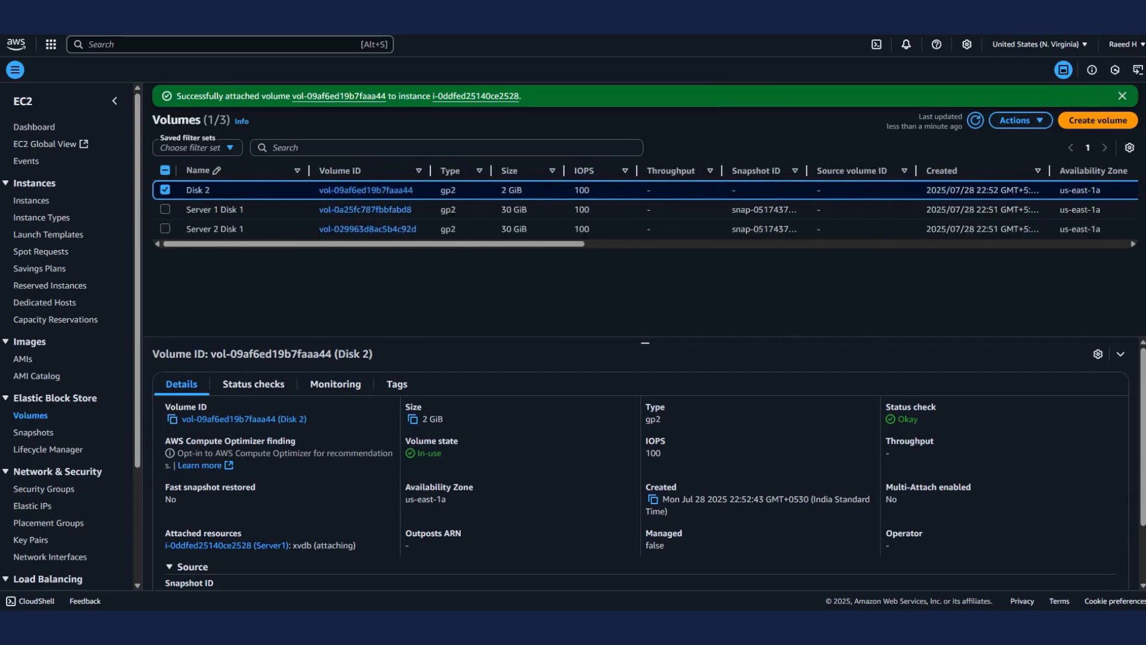
Step: Switch to Server1's Remote Desktop session, decline network discovery and launch diskmgmt.msc
{"action": "left_click", "coordinate": [714, 559]}
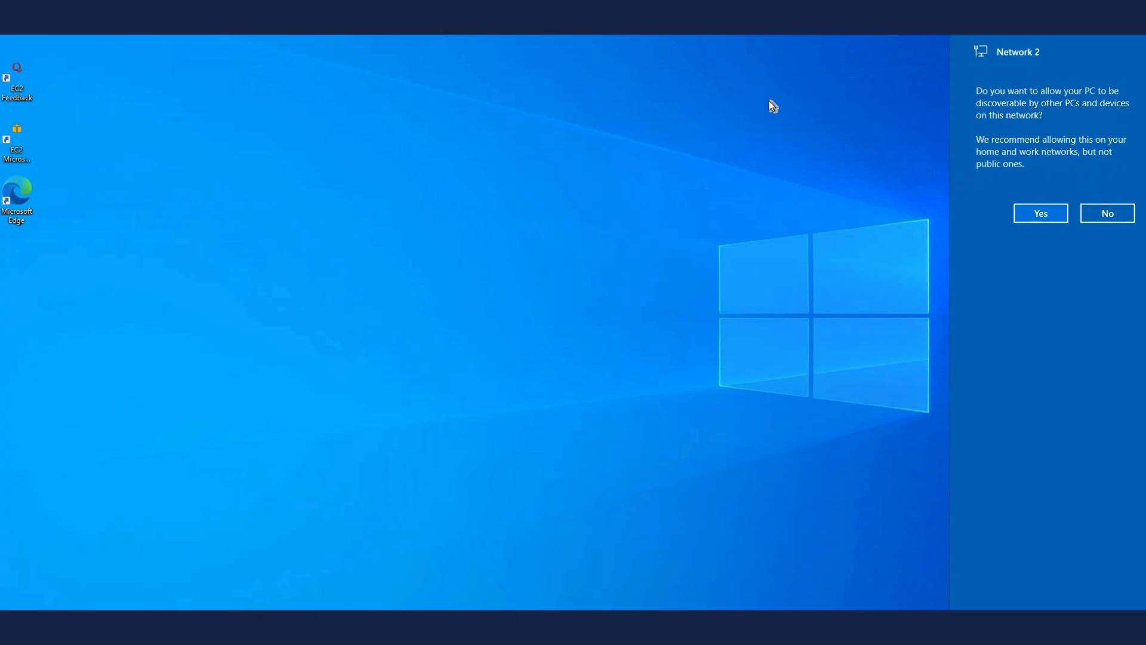
{"action": "left_click", "coordinate": [1108, 213]}
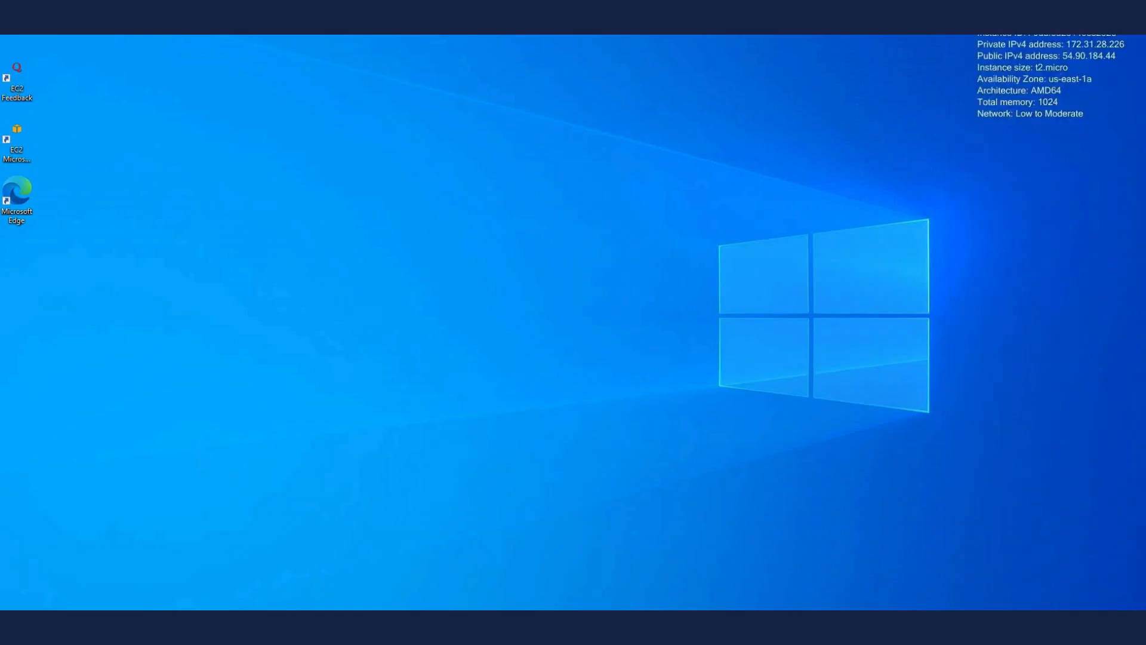
{"action": "left_click", "coordinate": [38, 630]}
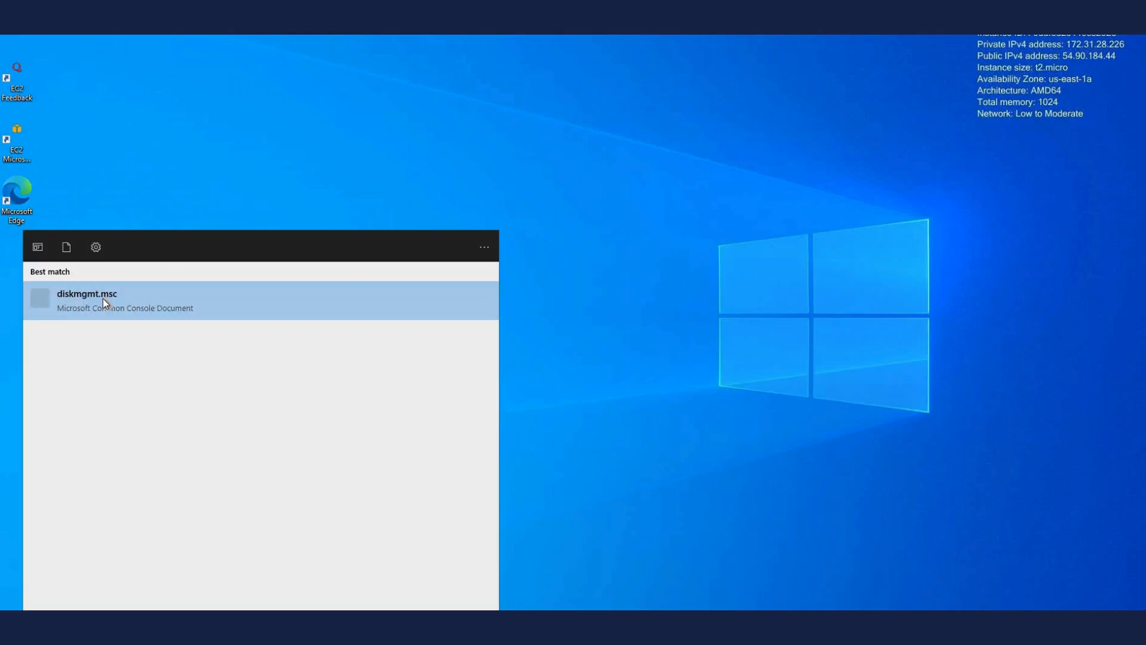
{"action": "left_click", "coordinate": [120, 292]}
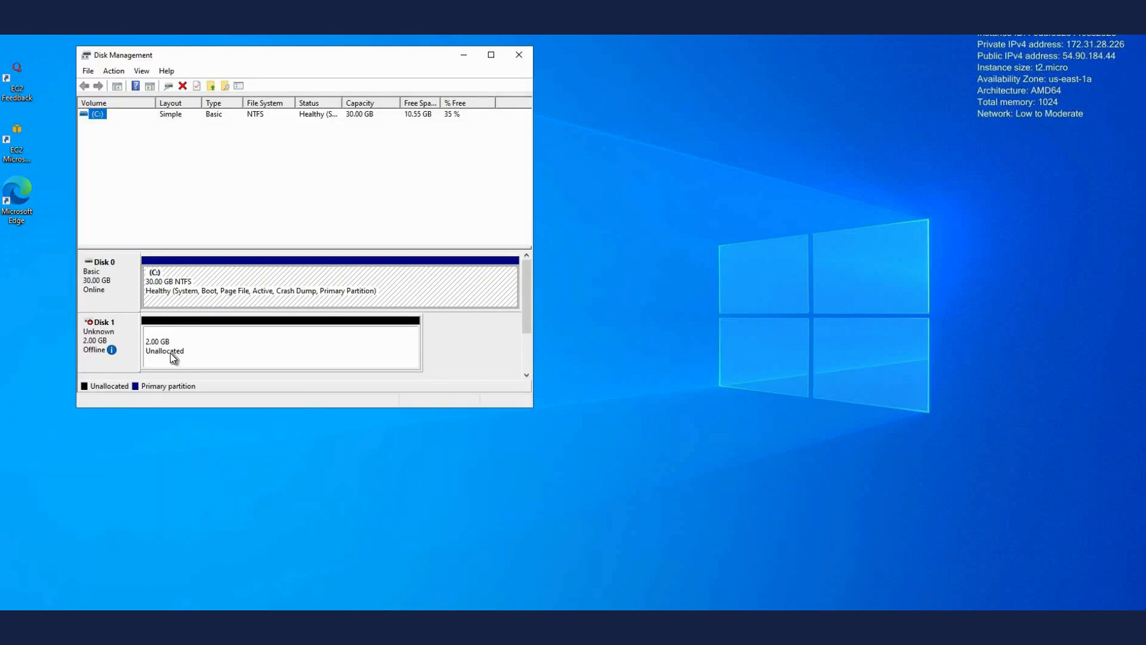
Step: Bring the 2 GB Disk 1 online and initialize it with the MBR partition style
{"action": "mouse_move", "coordinate": [116, 353]}
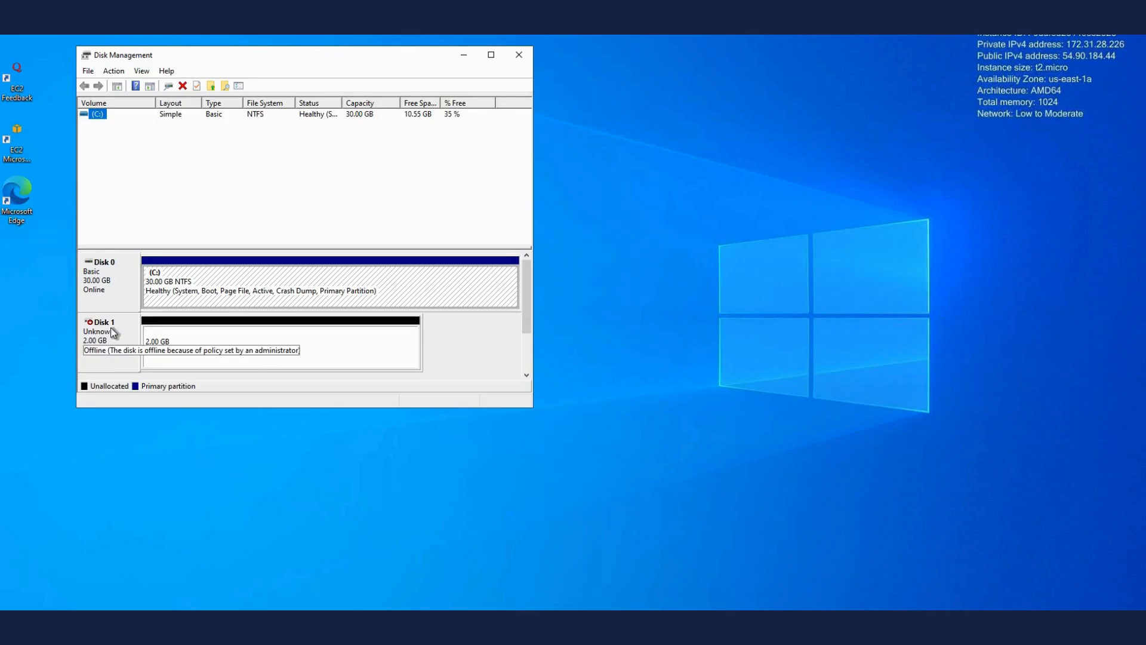
{"action": "right_click", "coordinate": [112, 328]}
{"action": "left_click", "coordinate": [142, 335]}
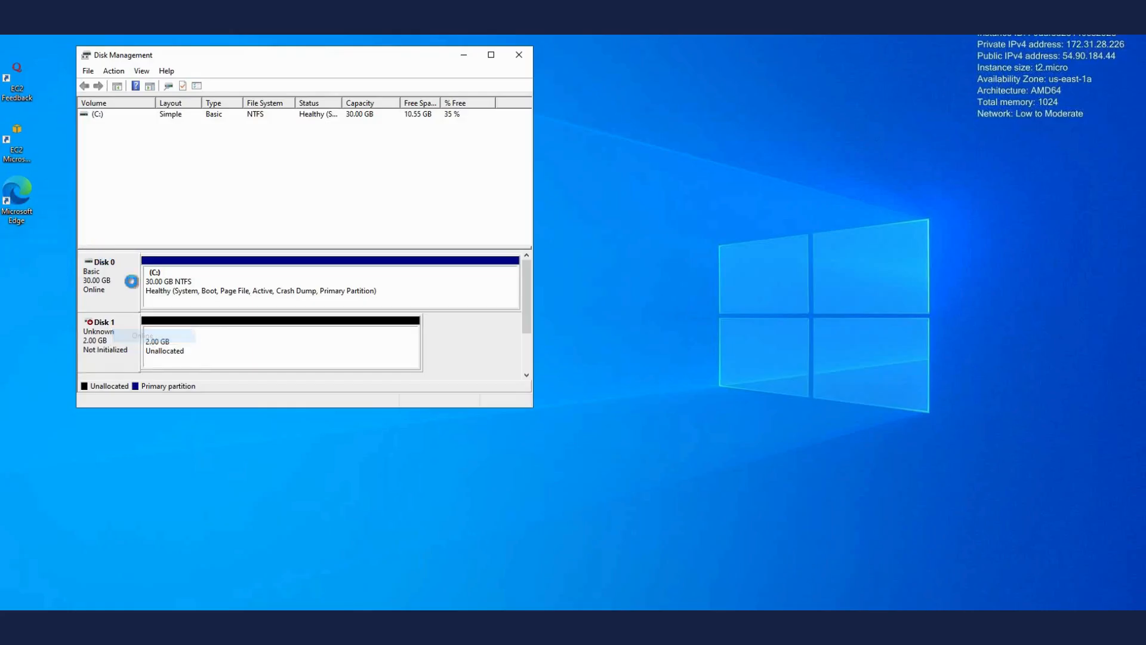
{"action": "right_click", "coordinate": [98, 327]}
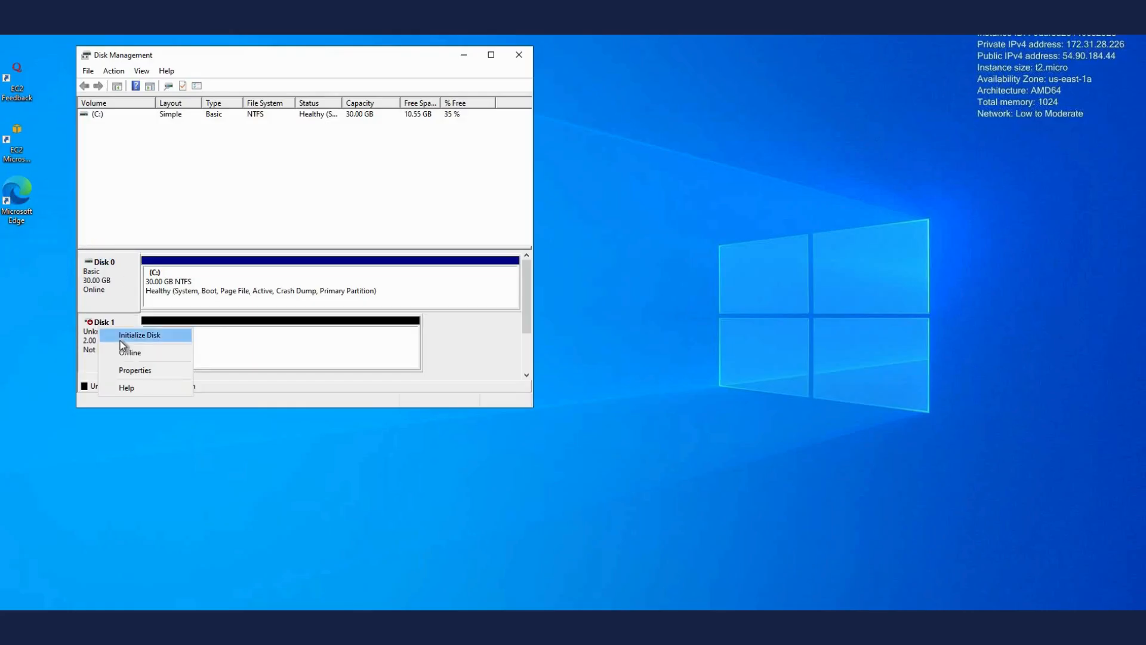
{"action": "left_click", "coordinate": [120, 340]}
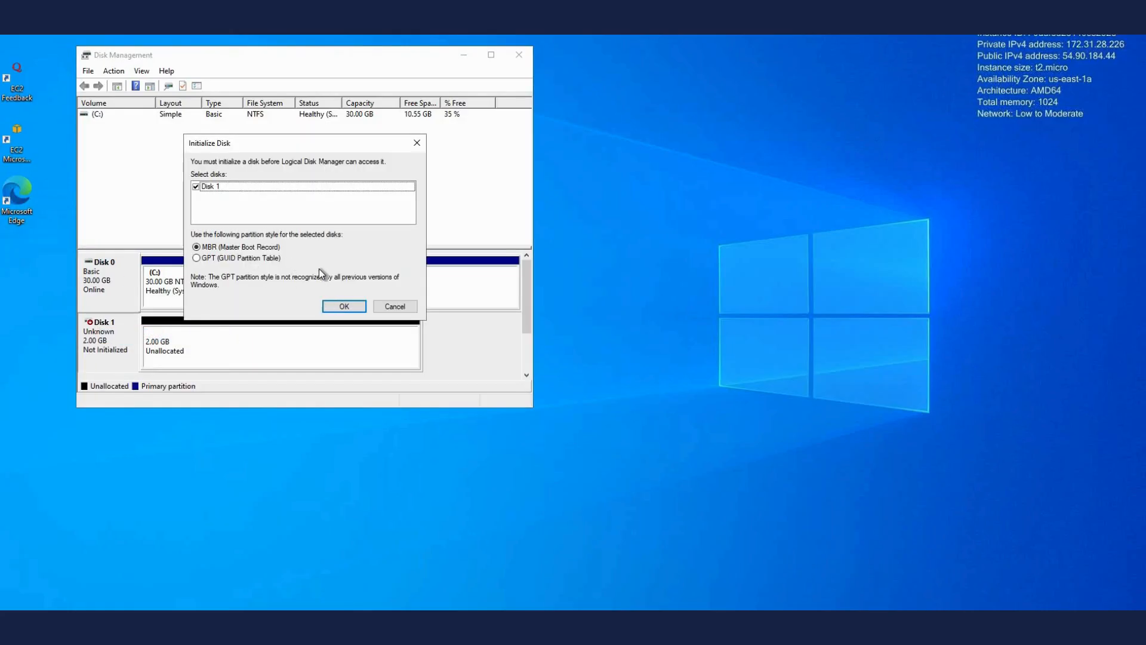
{"action": "left_click", "coordinate": [339, 307]}
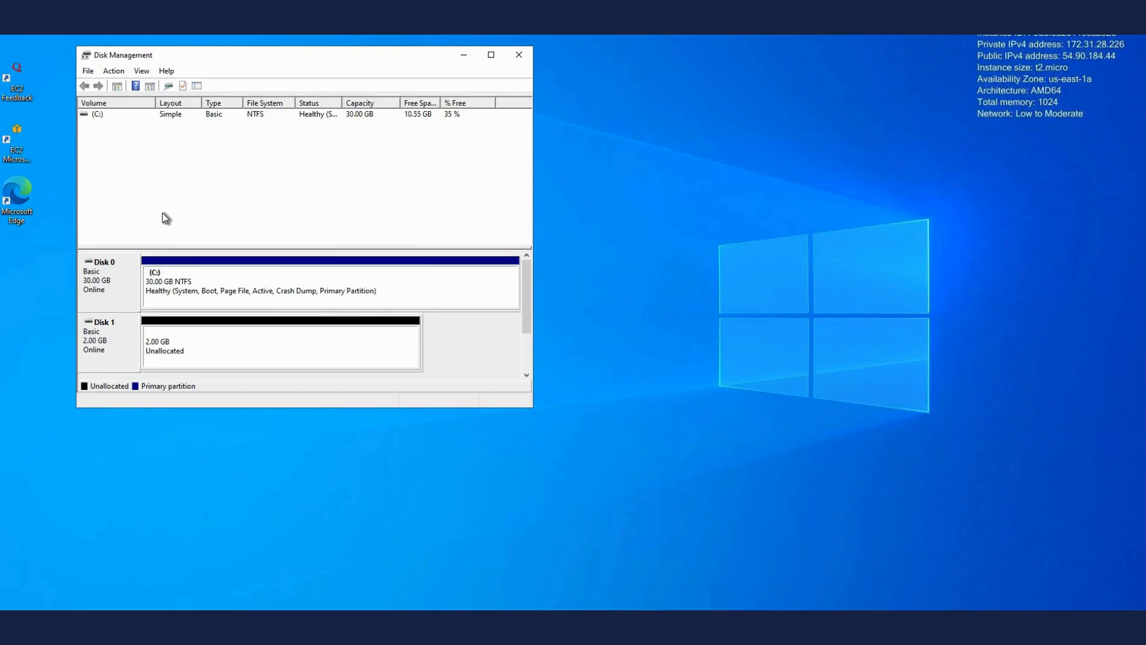
Step: Create a 2045 MB simple volume on Disk 1 with drive letter D, quick-formatted as NTFS with the label New Volume
{"action": "right_click", "coordinate": [182, 339]}
{"action": "left_click", "coordinate": [246, 346]}
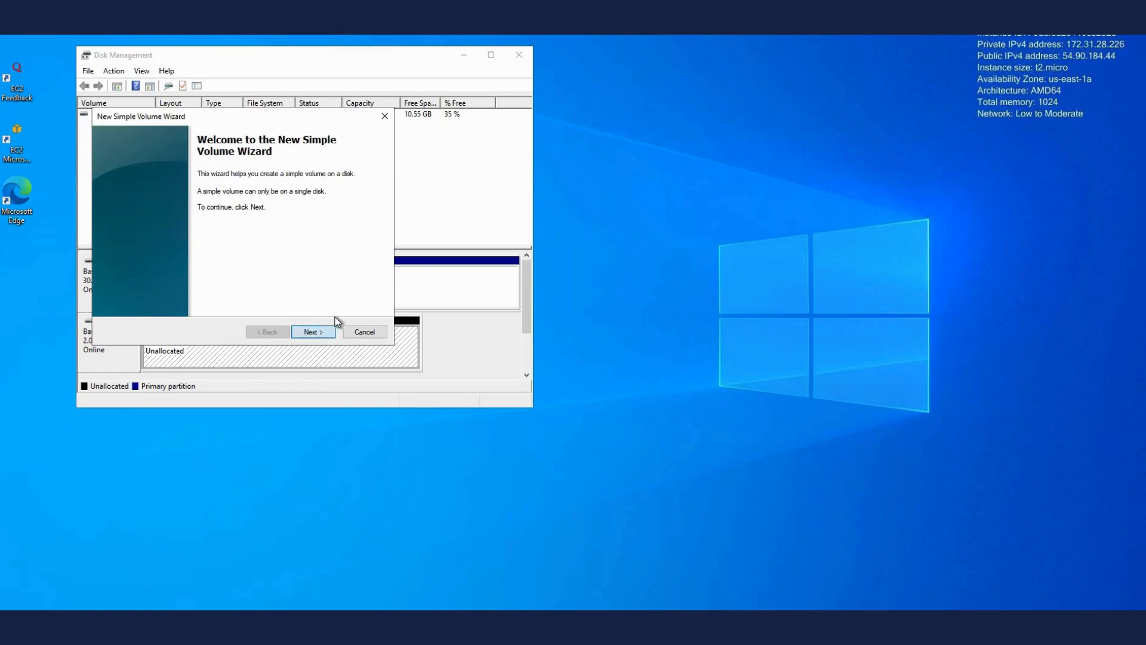
{"action": "left_click", "coordinate": [330, 330]}
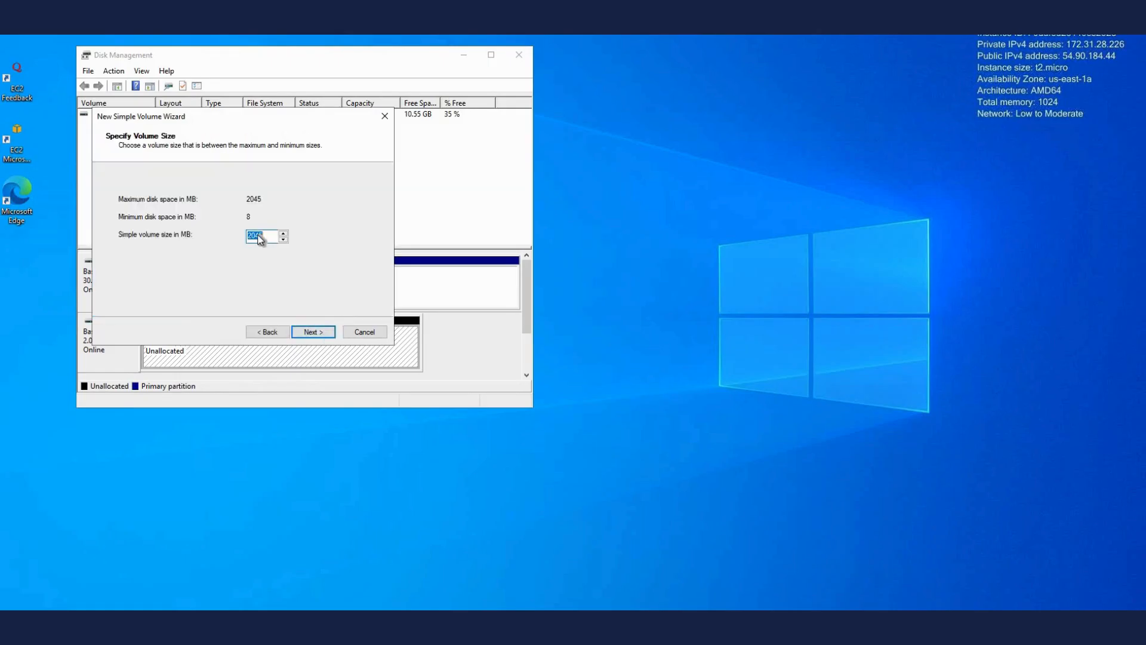
{"action": "left_click", "coordinate": [311, 334]}
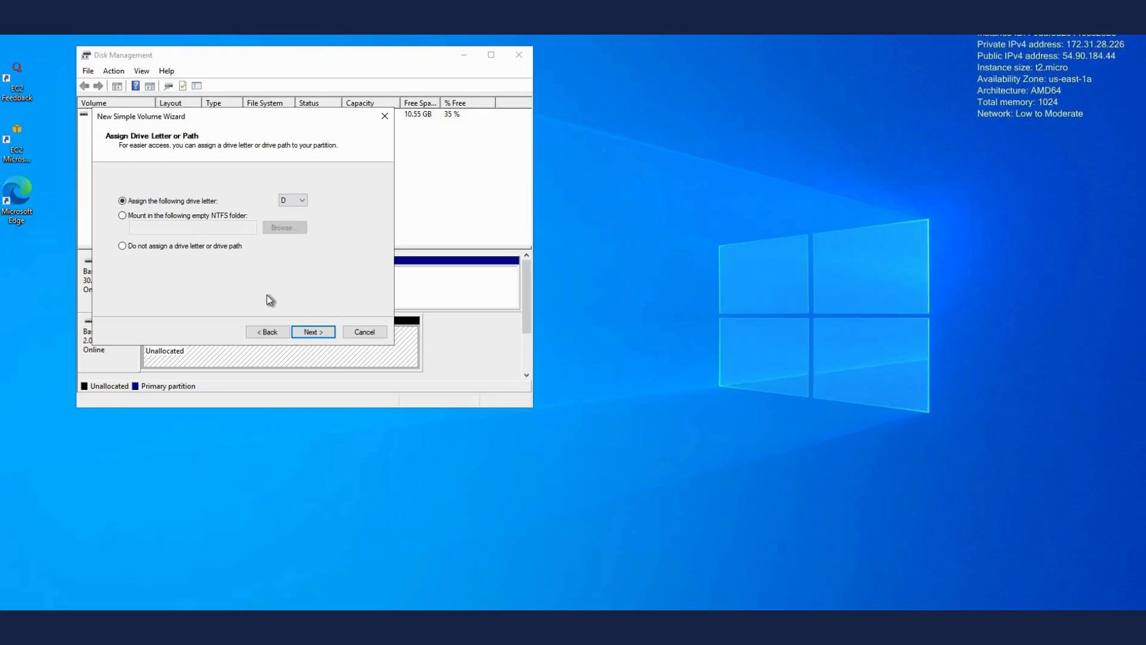
{"action": "left_click", "coordinate": [302, 203]}
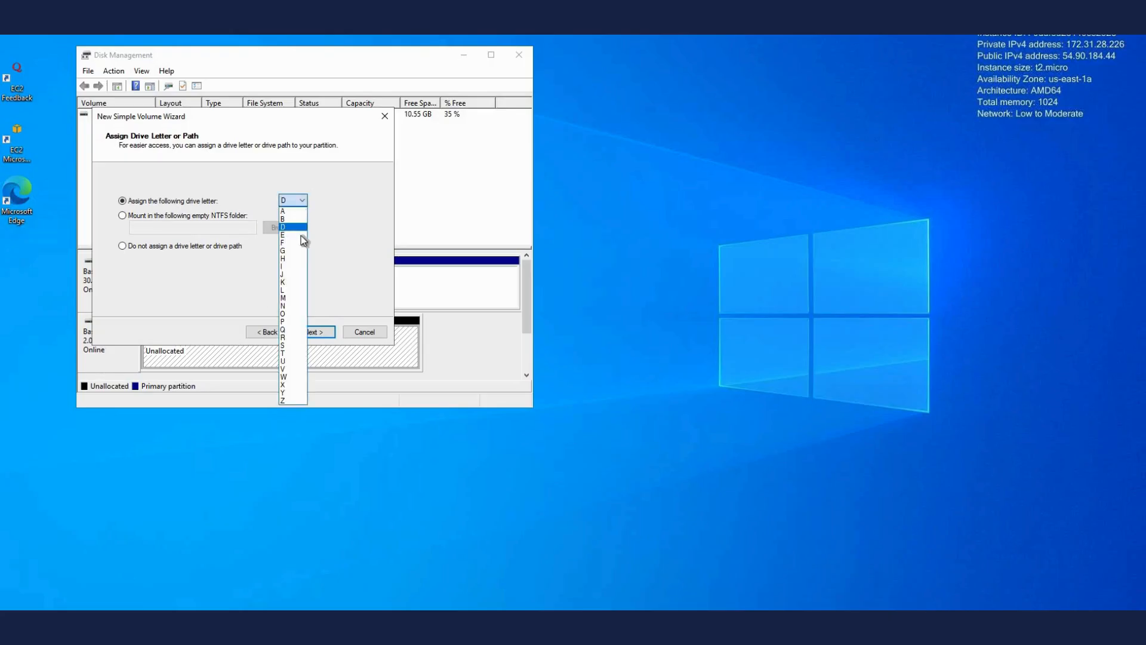
{"action": "left_click", "coordinate": [316, 333]}
{"action": "left_click", "coordinate": [316, 333]}
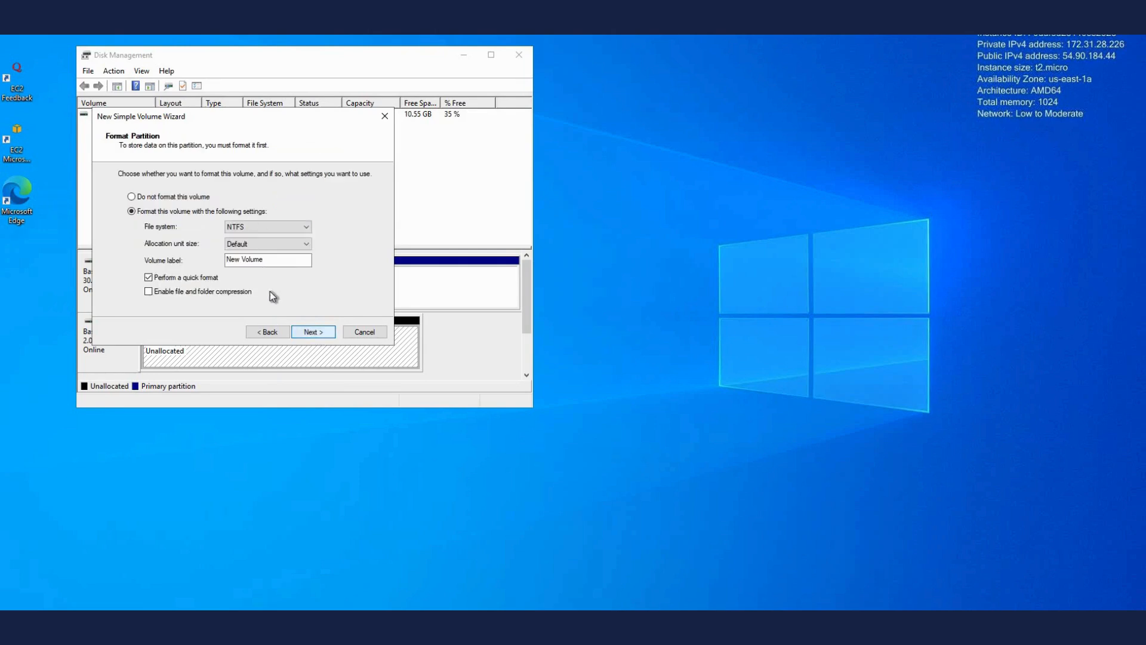
{"action": "left_click", "coordinate": [308, 335]}
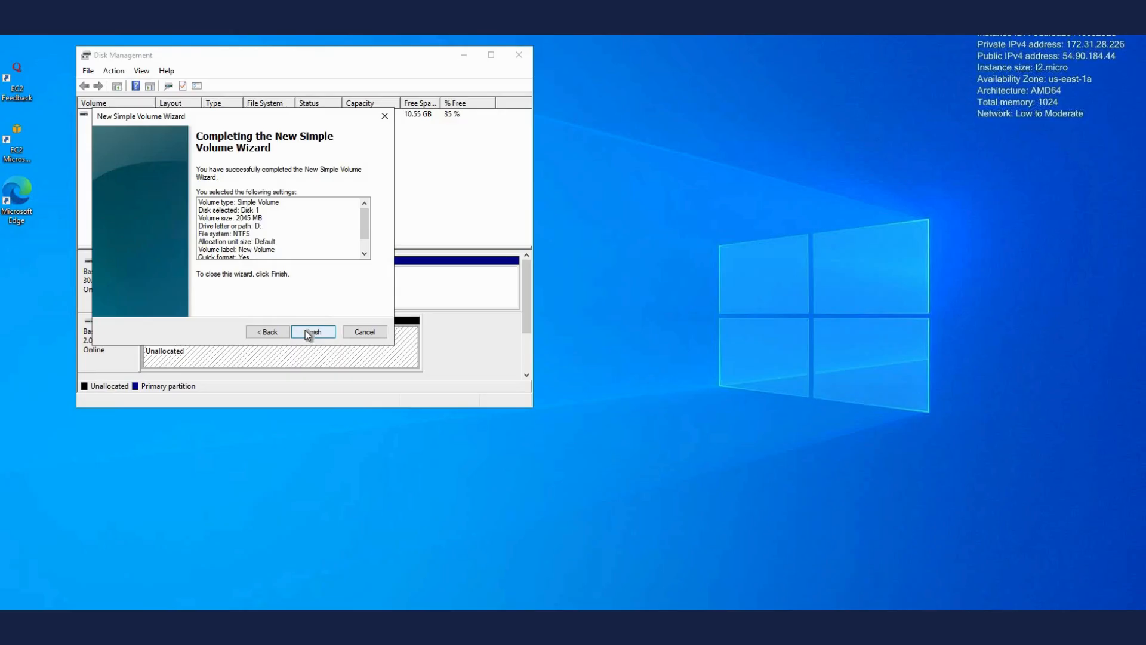
{"action": "left_click", "coordinate": [305, 330]}
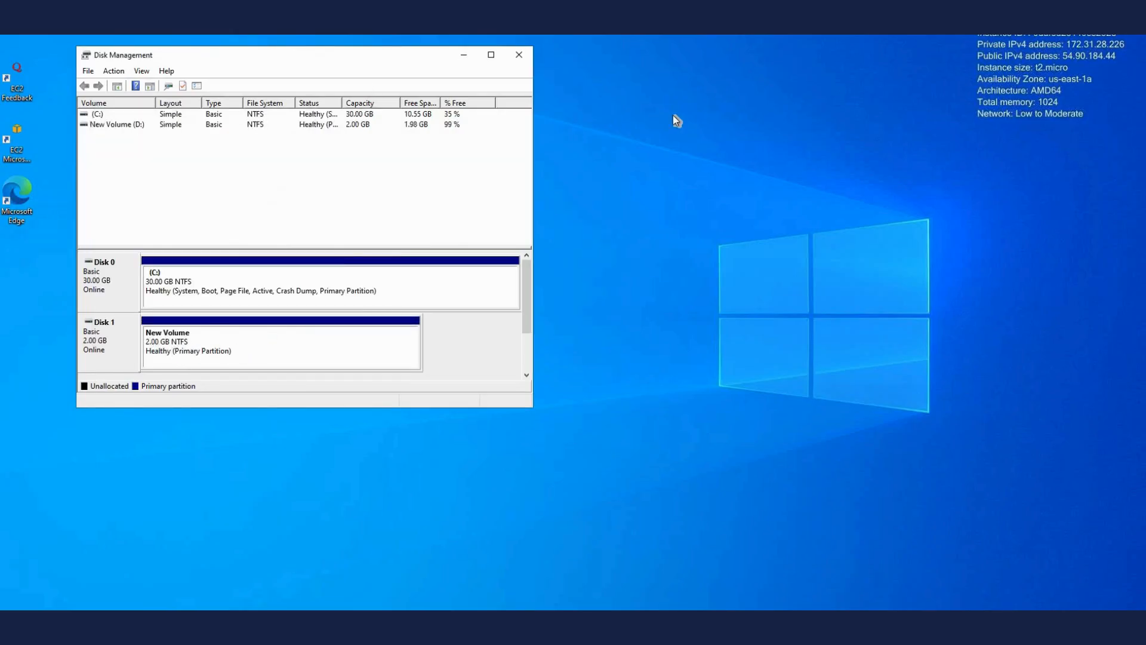
Step: Move Disk Management aside and inspect New Volume (D:) in Server1's File Explorer, going back to This PC
{"action": "left_click_drag", "start_coordinate": [235, 58], "coordinate": [683, 116]}
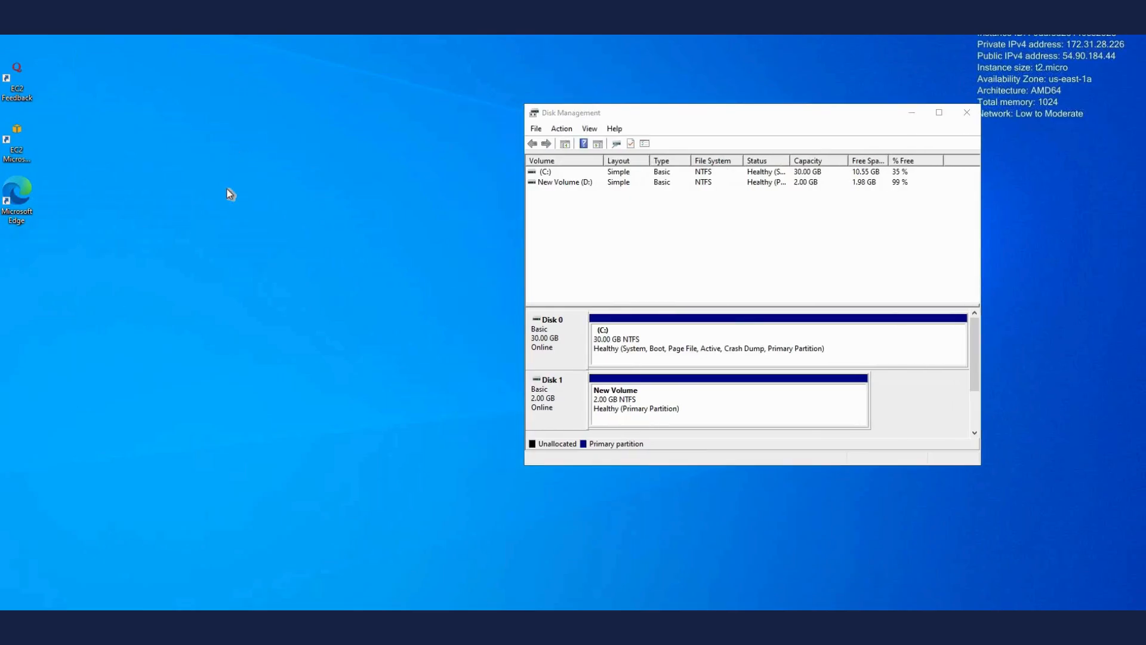
{"action": "key", "text": "super+e"}
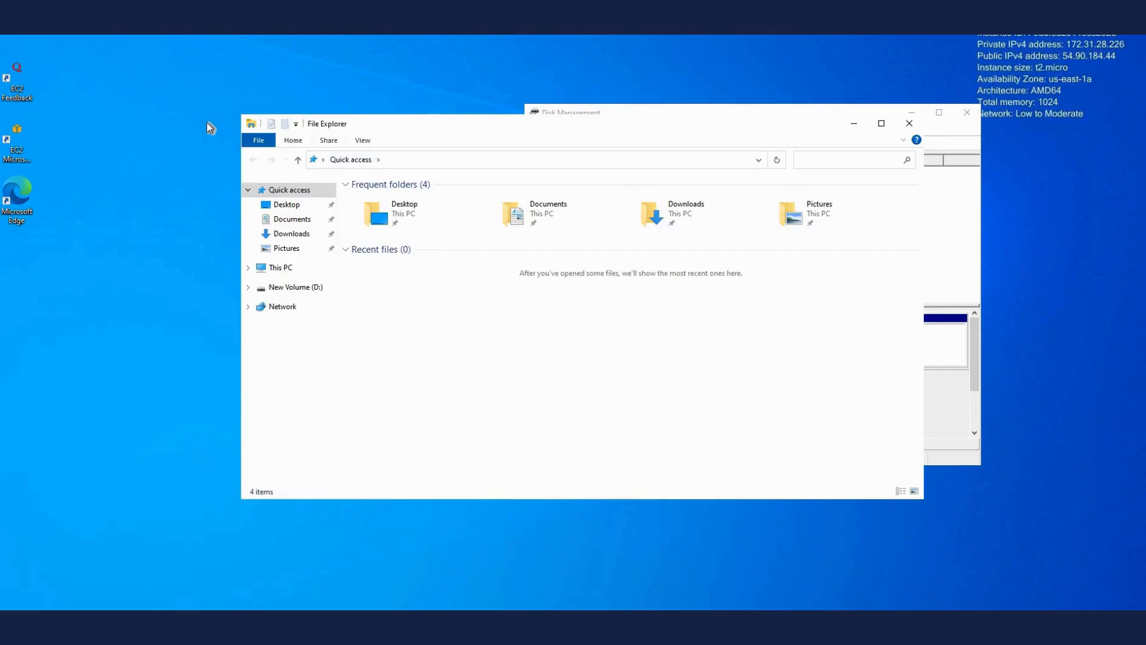
{"action": "left_click", "coordinate": [157, 266]}
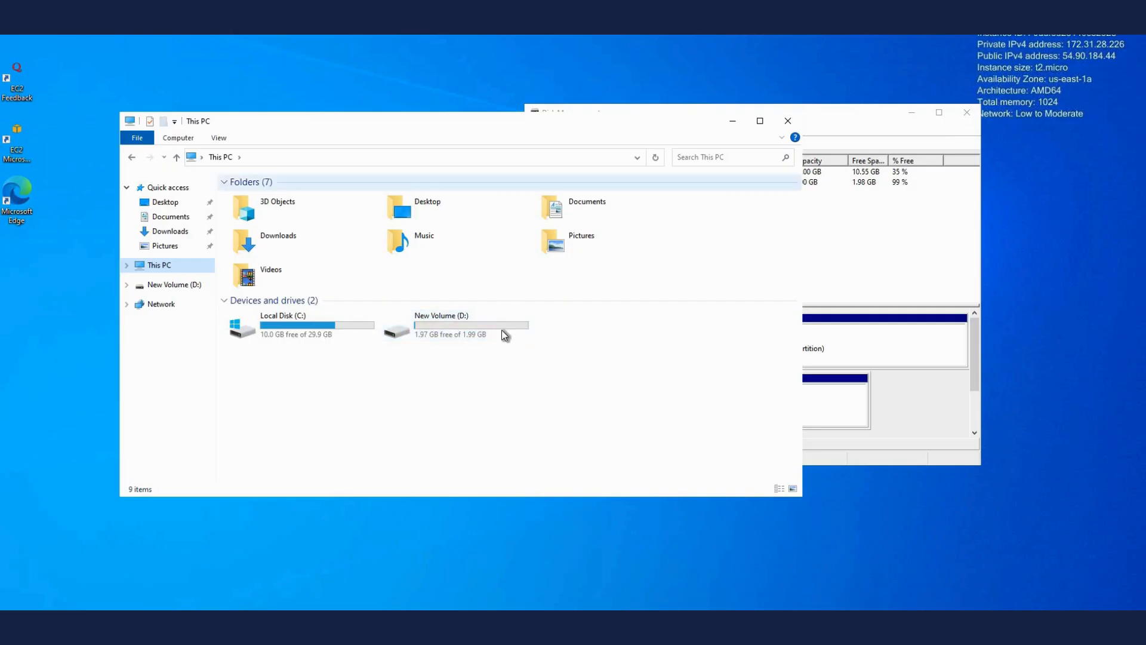
{"action": "double_click", "coordinate": [441, 322]}
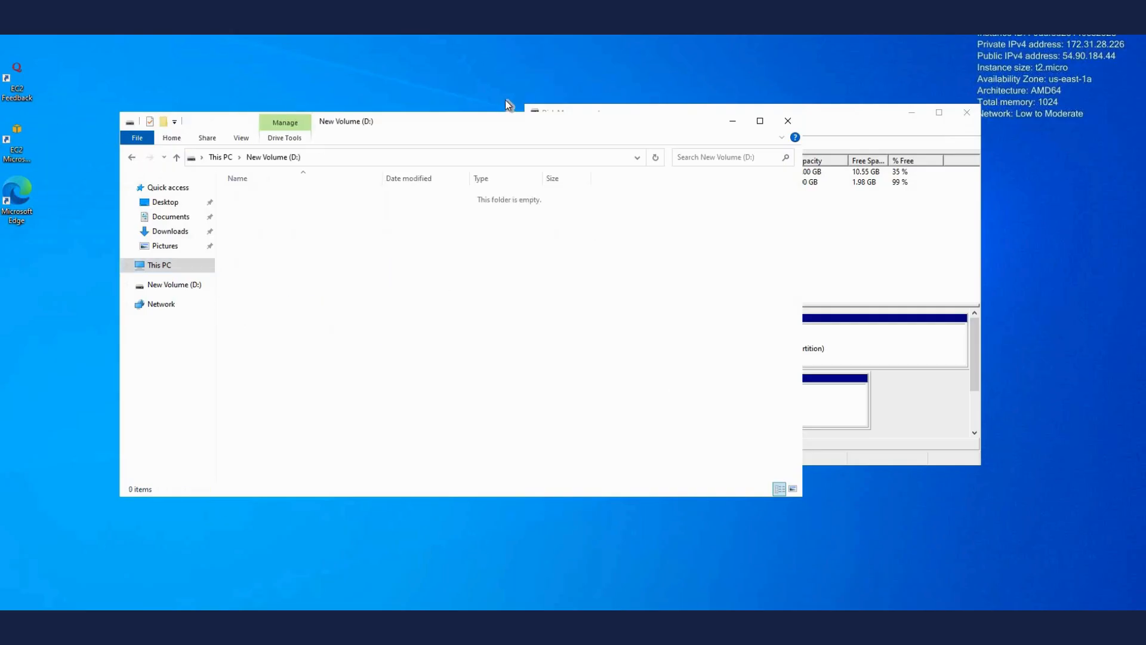
{"action": "key", "text": "alt+Left"}
{"action": "left_click_drag", "start_coordinate": [507, 121], "coordinate": [318, 200]}
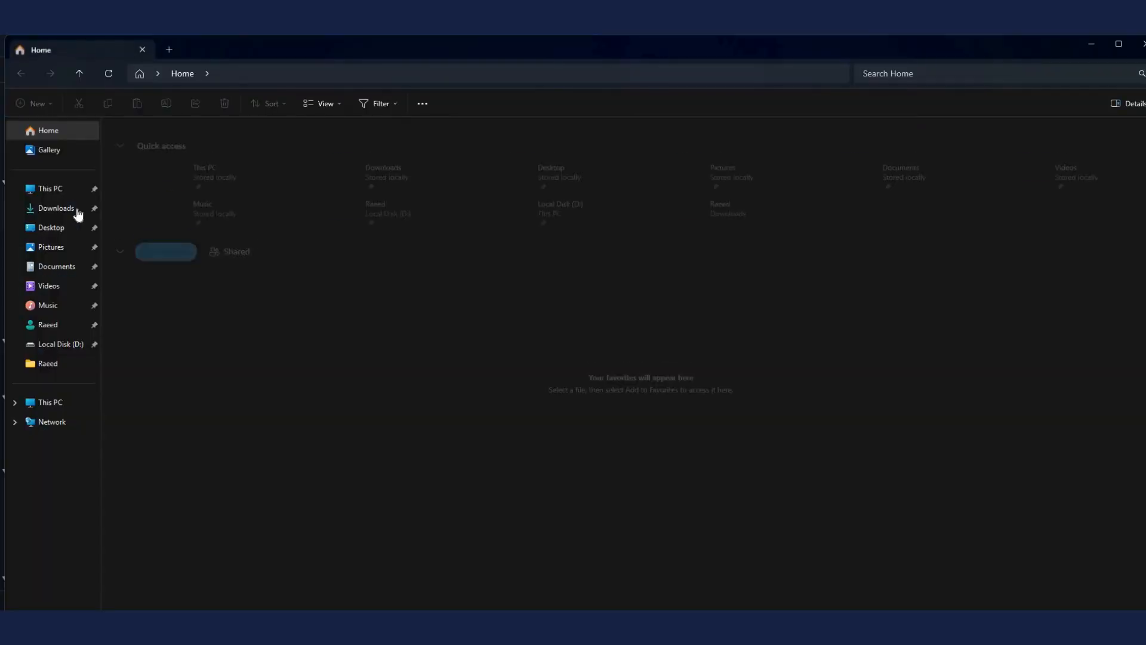
Step: Copy Storage.pptx from the local Downloads folder into New Volume (D:) on Server1 and go back to This PC
{"action": "left_click", "coordinate": [206, 195]}
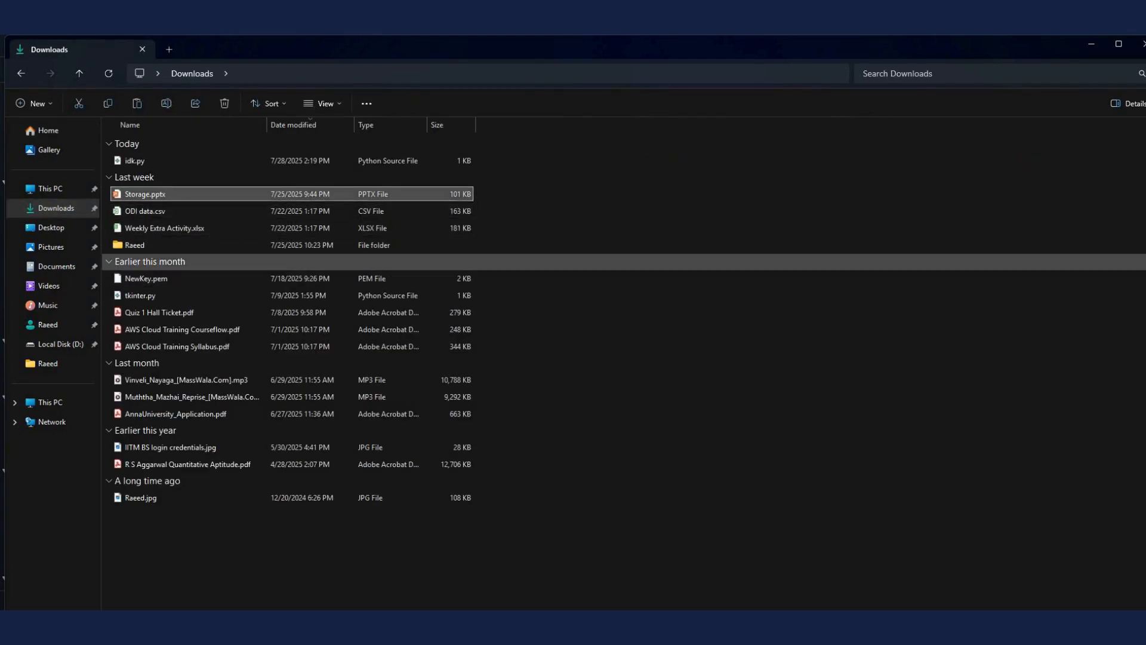
{"action": "left_click", "coordinate": [746, 570]}
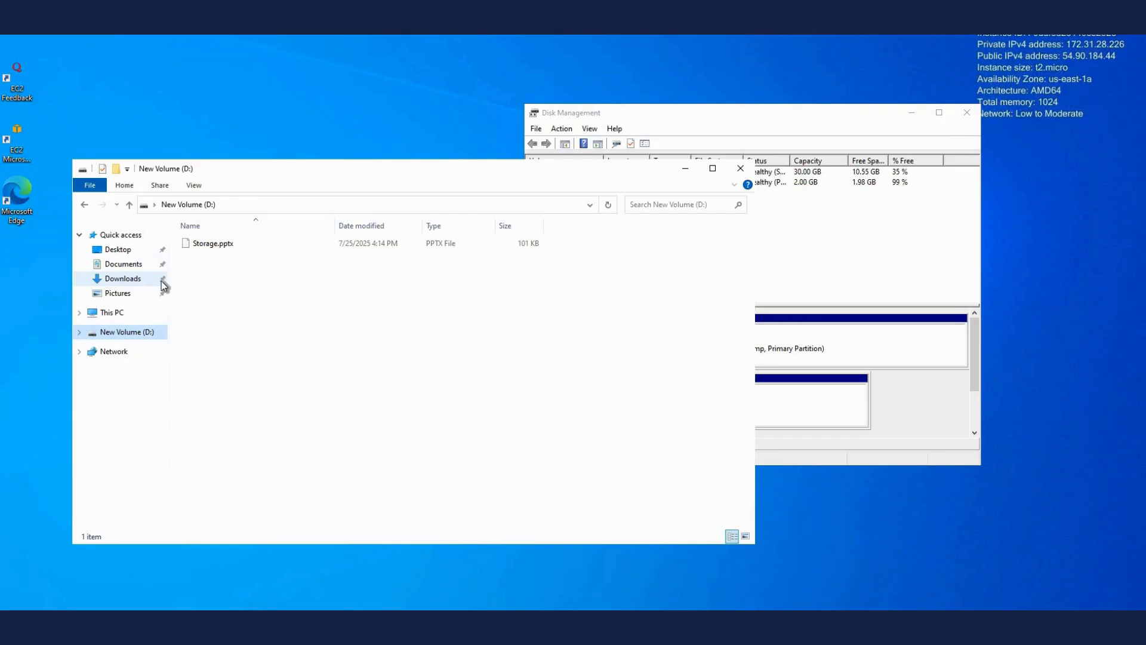
{"action": "left_click", "coordinate": [100, 316]}
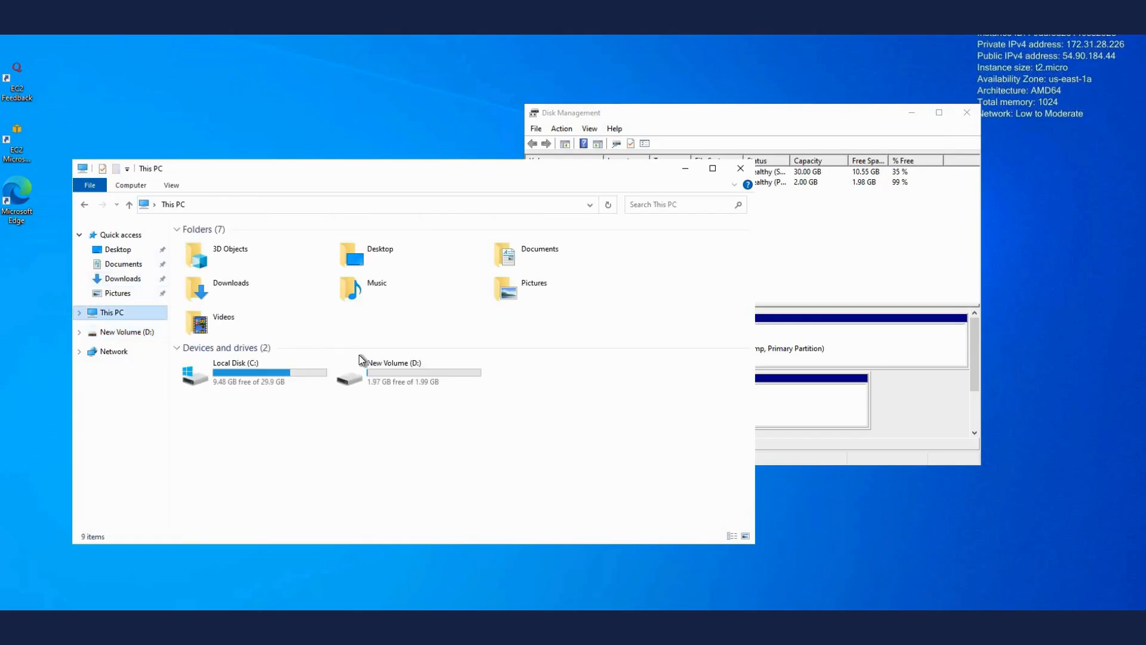
Step: Rename Server1's New Volume (D:) drive to Disk 2 and close its File Explorer window
{"action": "left_click", "coordinate": [426, 379]}
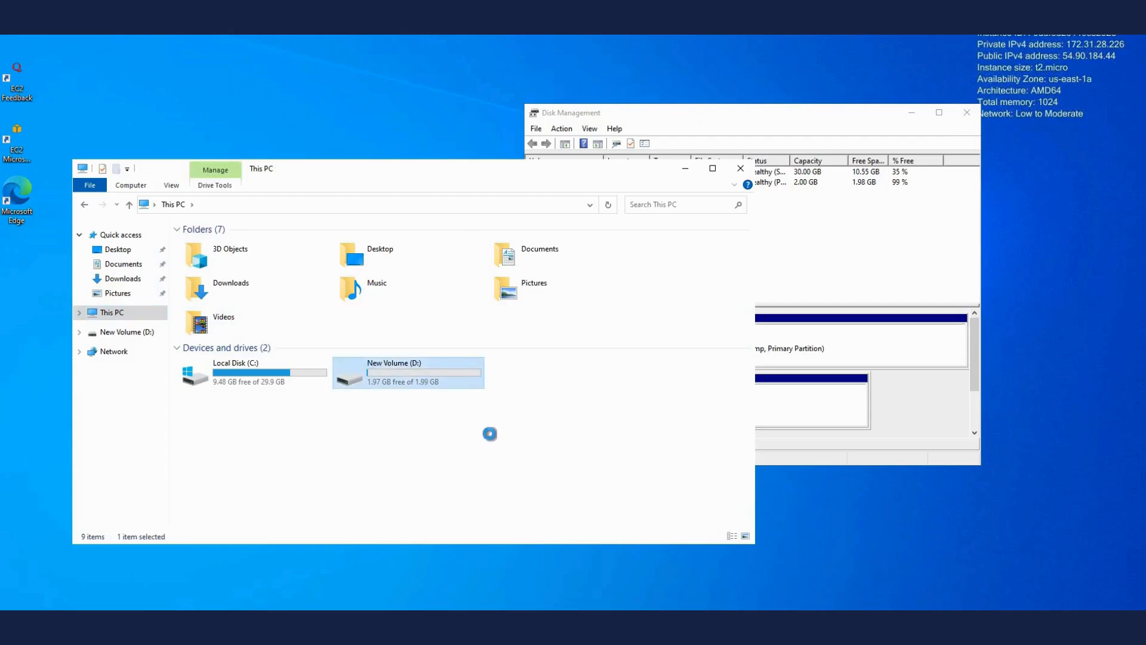
{"action": "right_click", "coordinate": [368, 370]}
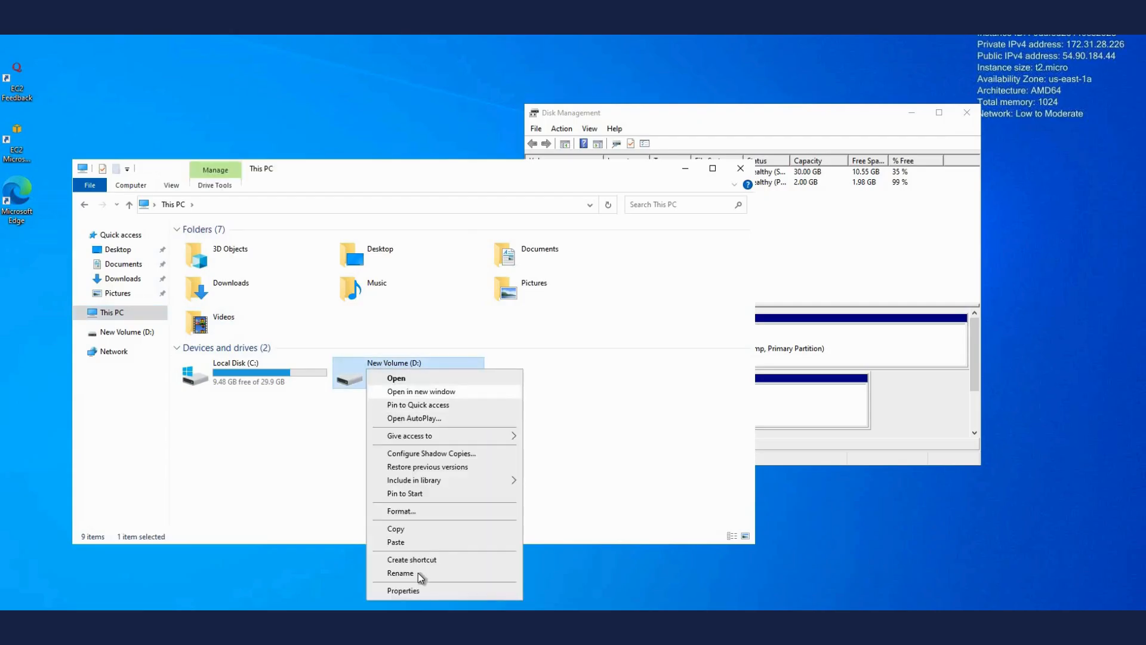
{"action": "left_click", "coordinate": [422, 574]}
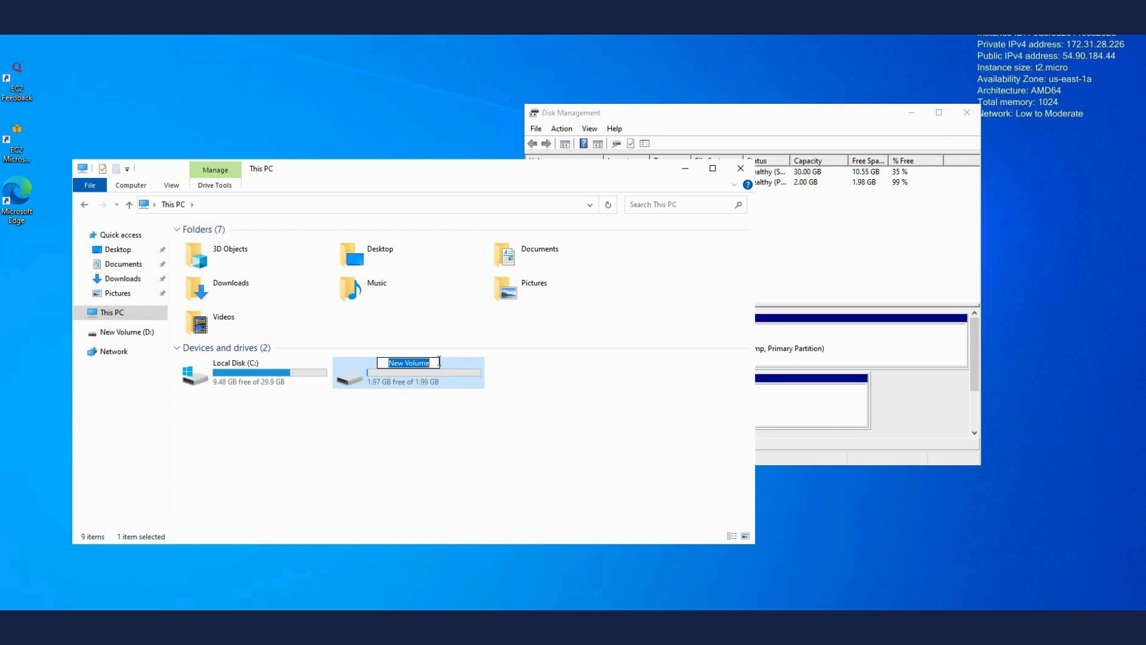
{"action": "type", "text": "Disk 2"}
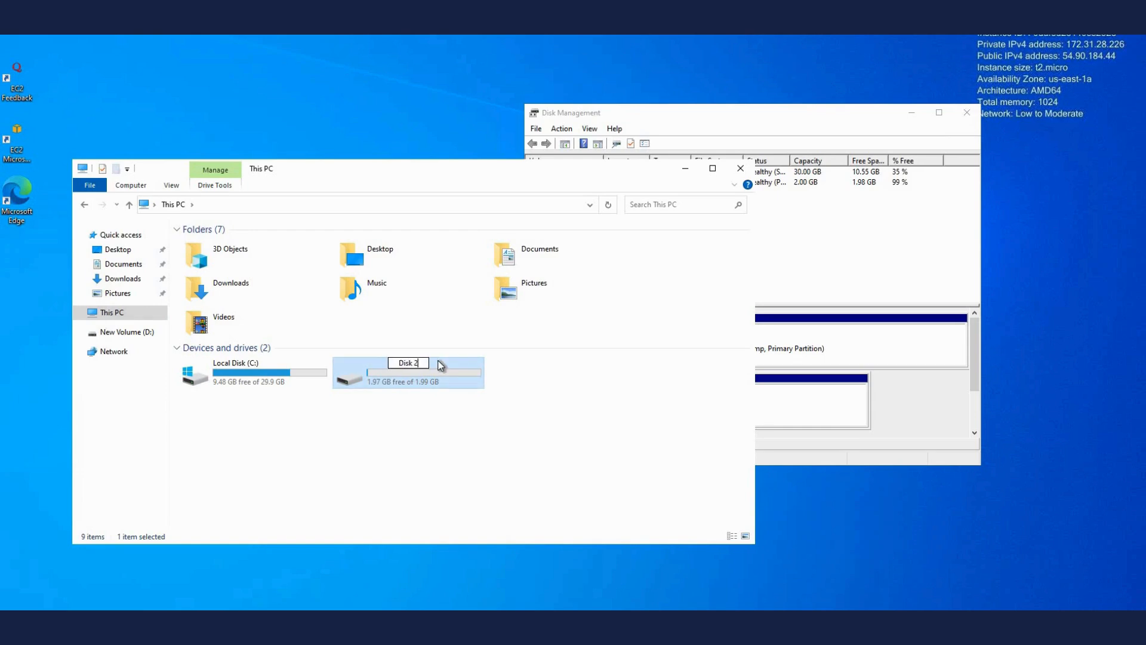
{"action": "key", "text": "Return"}
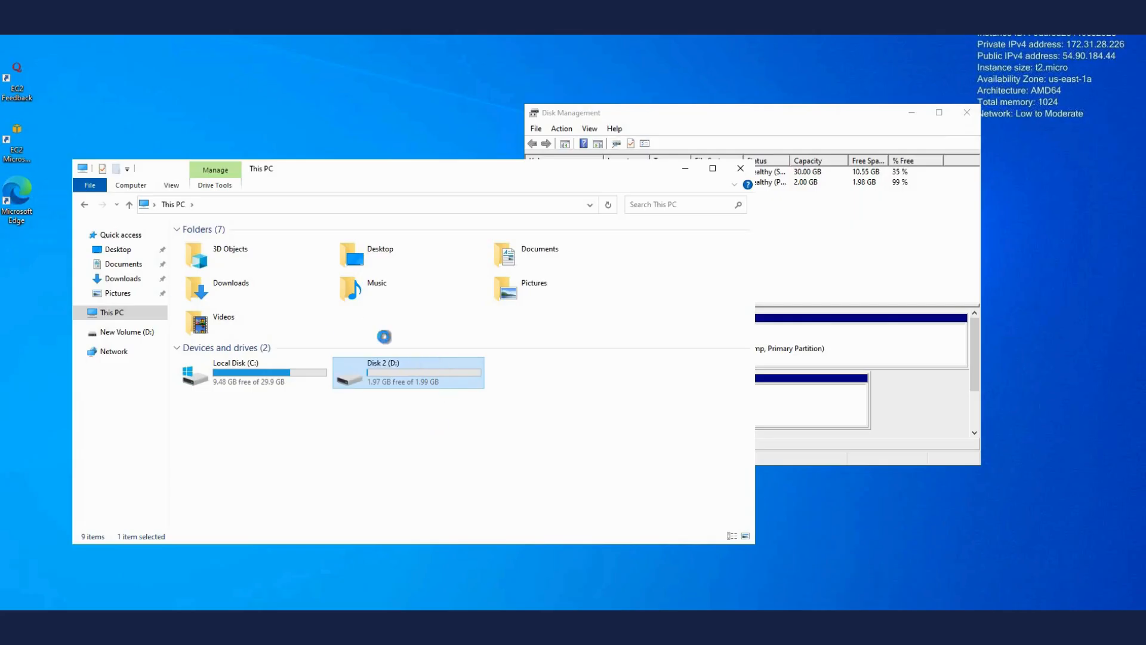
{"action": "left_click", "coordinate": [740, 169]}
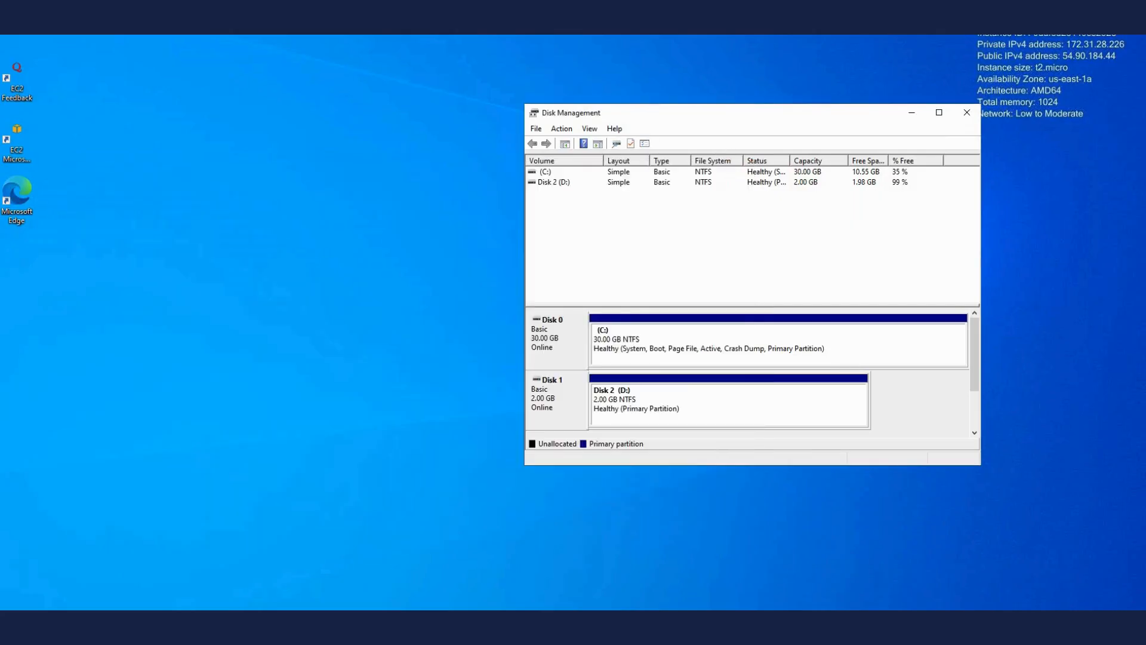
Step: Get Server1's remote session window out of the way and close the local Downloads window, returning to the EC2 Volumes page
{"action": "left_click", "coordinate": [711, 36]}
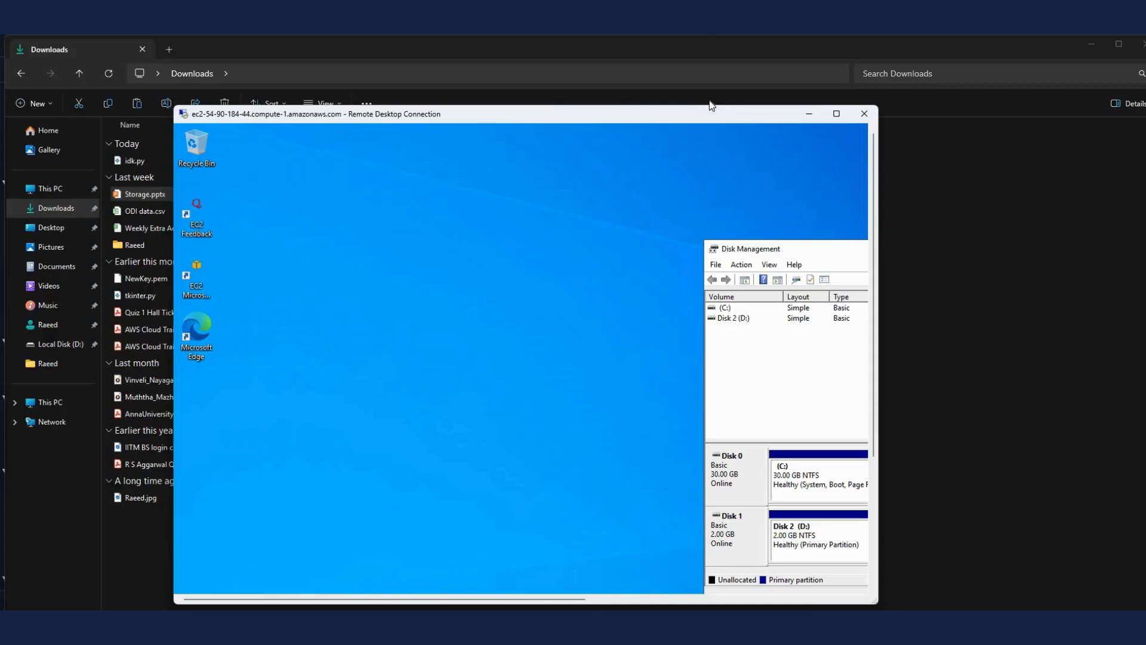
{"action": "left_click_drag", "start_coordinate": [709, 120], "coordinate": [906, 170]}
{"action": "left_click", "coordinate": [917, 168]}
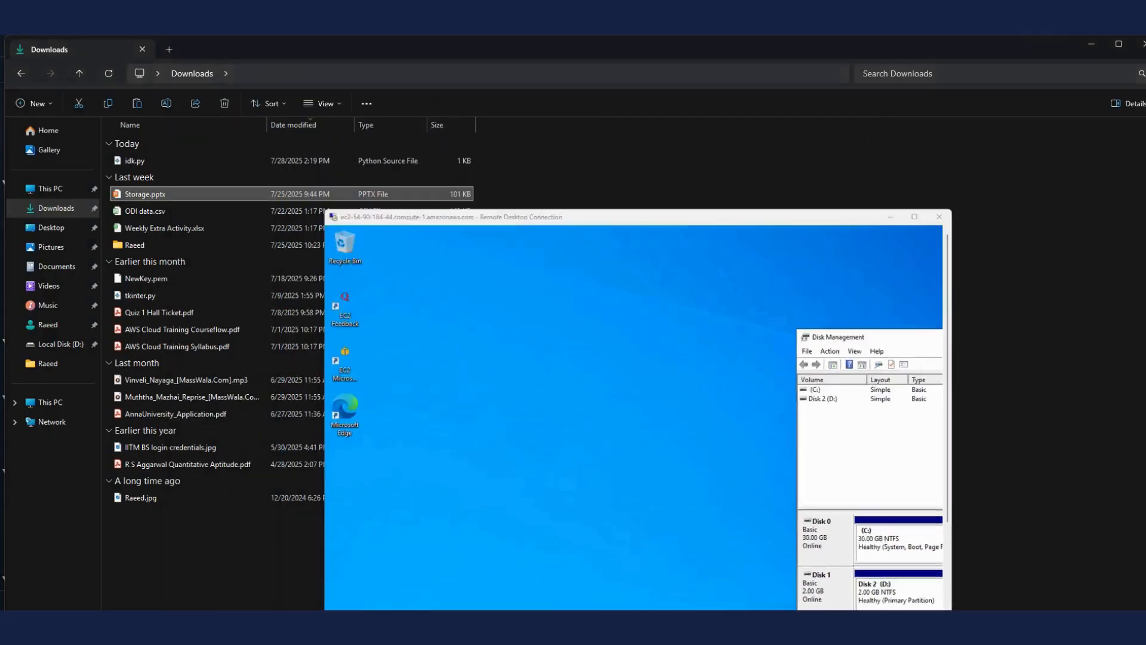
{"action": "left_click", "coordinate": [1140, 43]}
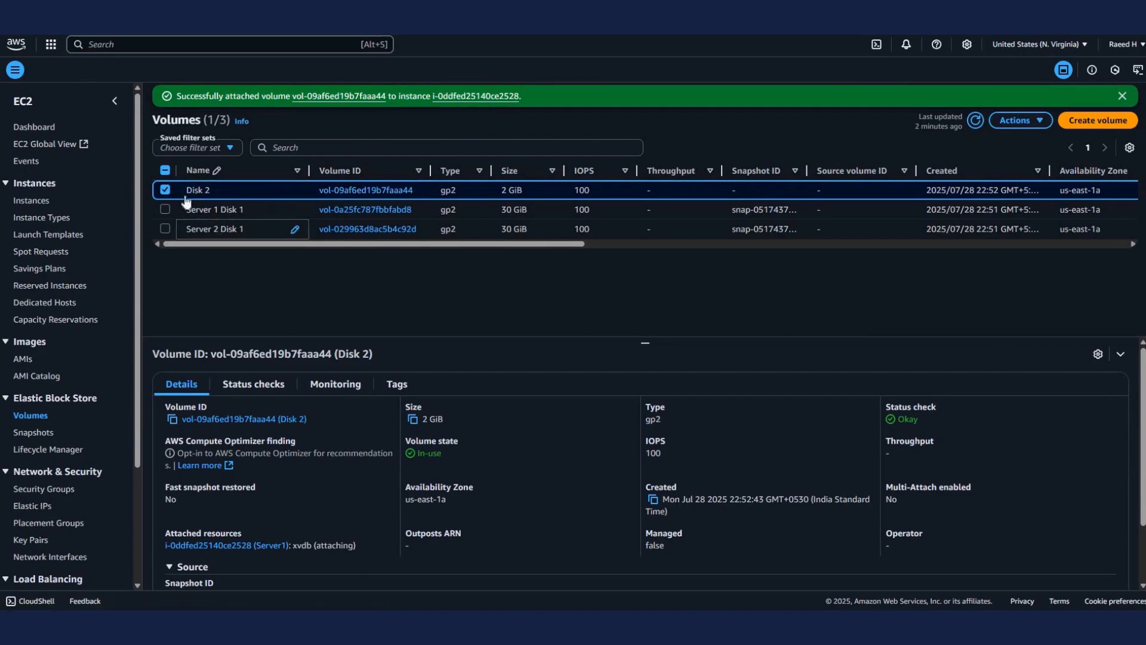
Step: Examine which actions are available for the Disk 2 volume, reselecting it in the volumes list
{"action": "left_click", "coordinate": [1013, 122]}
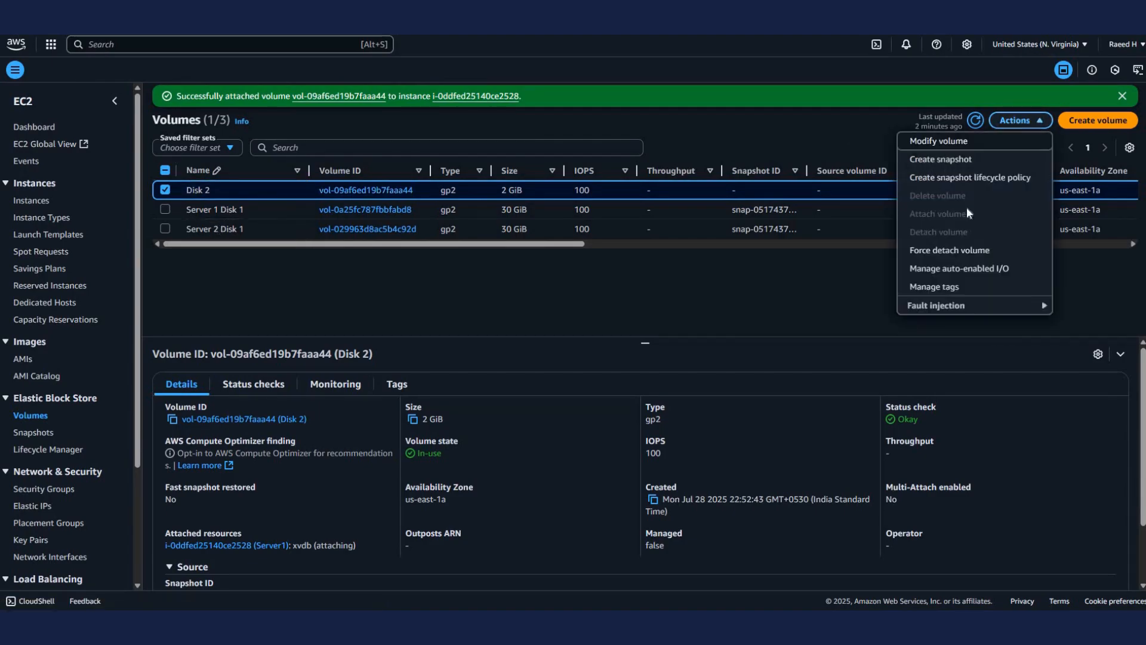
{"action": "left_click", "coordinate": [165, 191]}
{"action": "left_click", "coordinate": [165, 191]}
{"action": "left_click", "coordinate": [165, 190]}
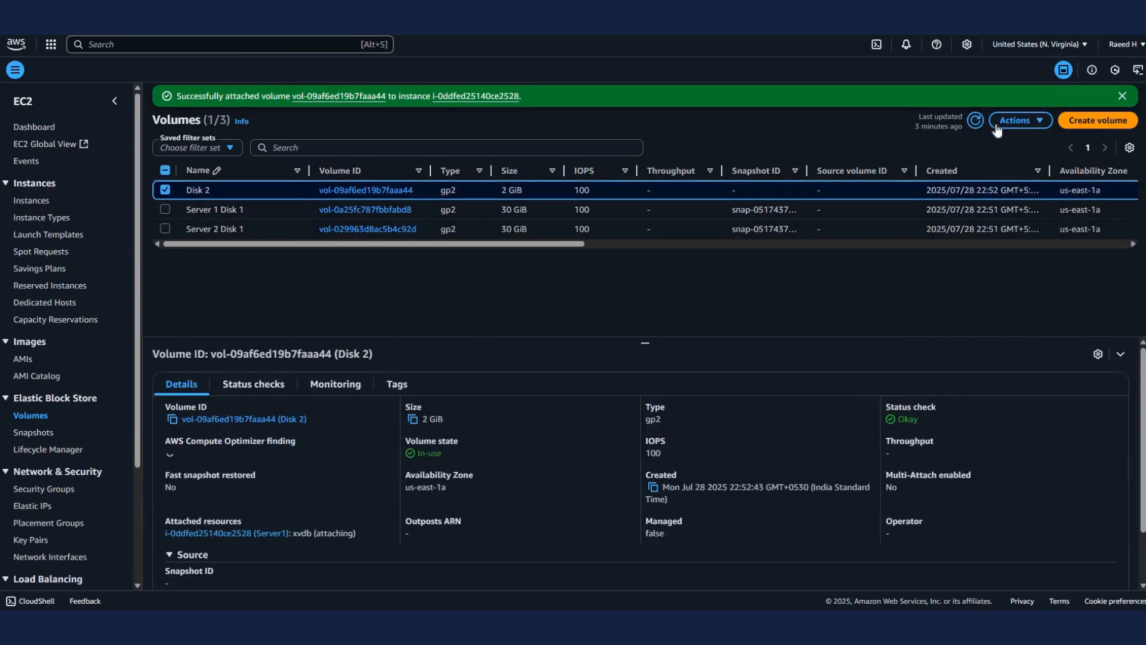
{"action": "left_click", "coordinate": [1008, 122]}
{"action": "left_click", "coordinate": [1015, 120]}
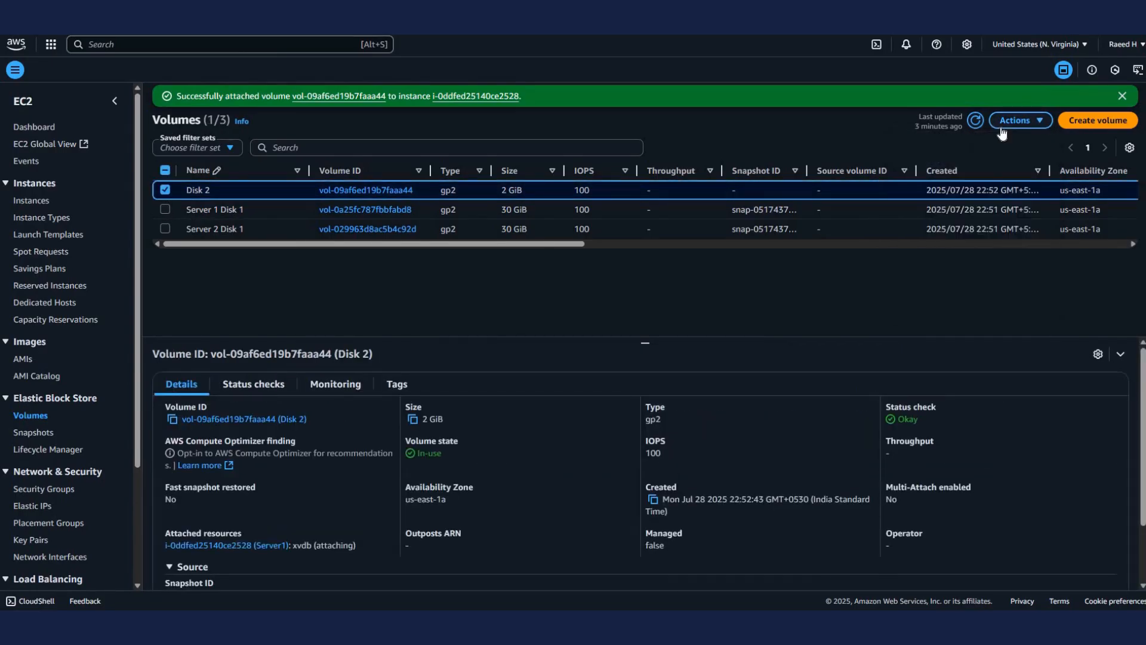
{"action": "left_click", "coordinate": [1007, 122]}
{"action": "left_click", "coordinate": [1009, 123]}
Step: Refresh the volumes list and check Disk 2's attachment status under Attached resources
{"action": "left_click_drag", "start_coordinate": [555, 244], "coordinate": [814, 246]}
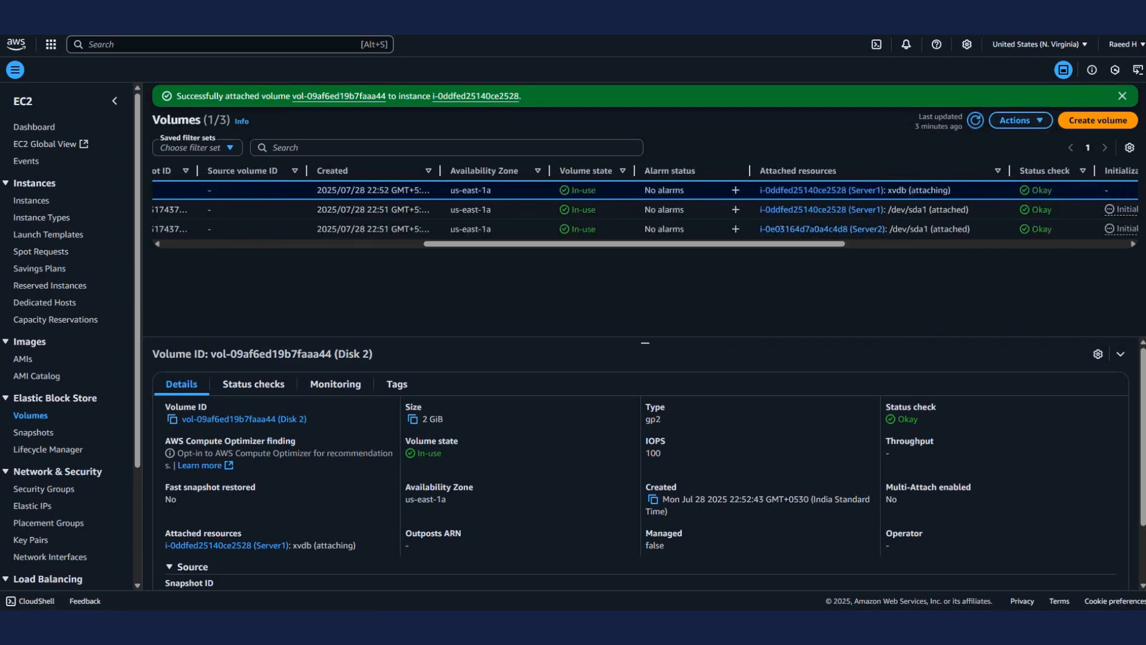
{"action": "left_click_drag", "start_coordinate": [927, 105], "coordinate": [975, 123]}
{"action": "left_click", "coordinate": [975, 121]}
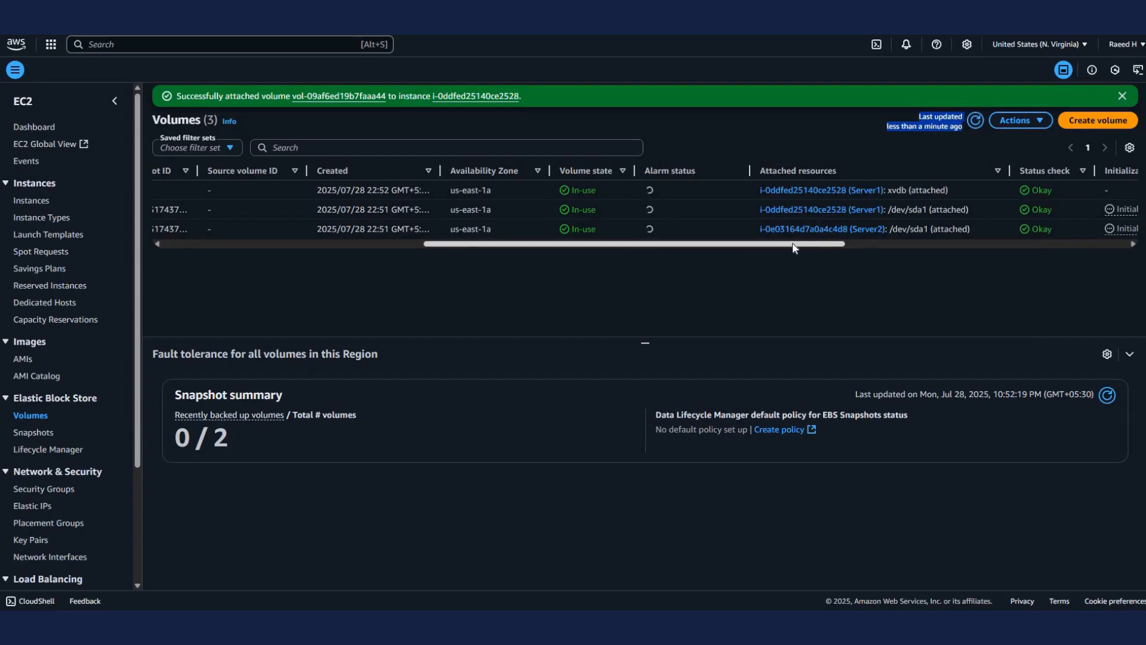
{"action": "left_click_drag", "start_coordinate": [796, 248], "coordinate": [859, 249]}
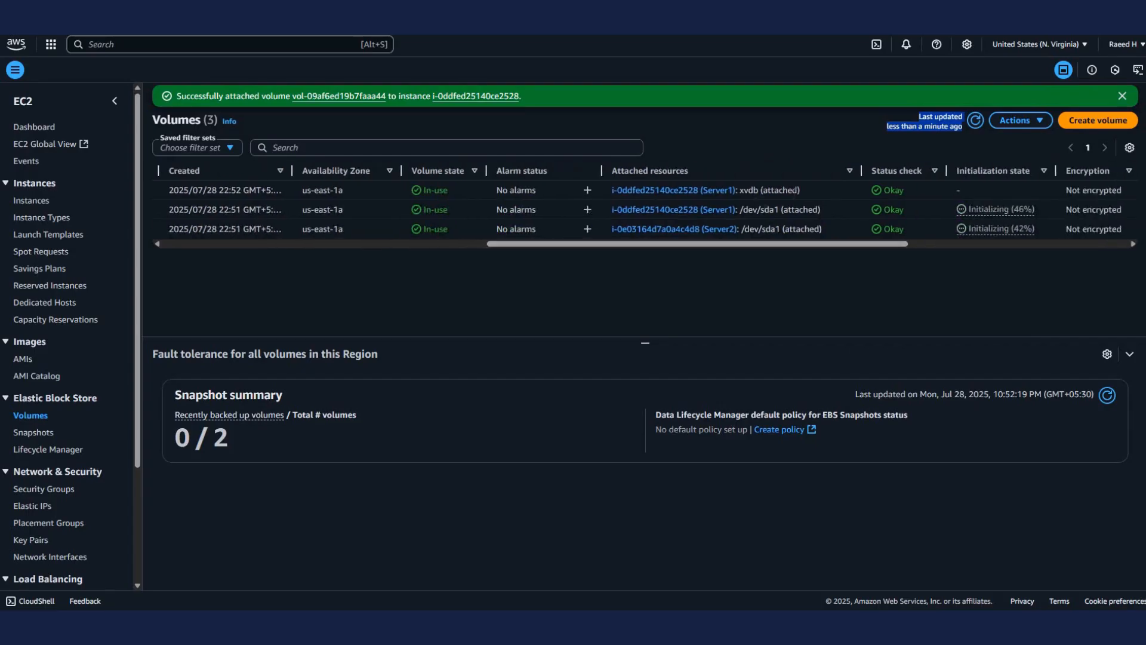
Step: Detach the Disk 2 volume from the Server1 instance
{"action": "left_click_drag", "start_coordinate": [762, 190], "coordinate": [793, 189]}
{"action": "left_click", "coordinate": [1019, 120]}
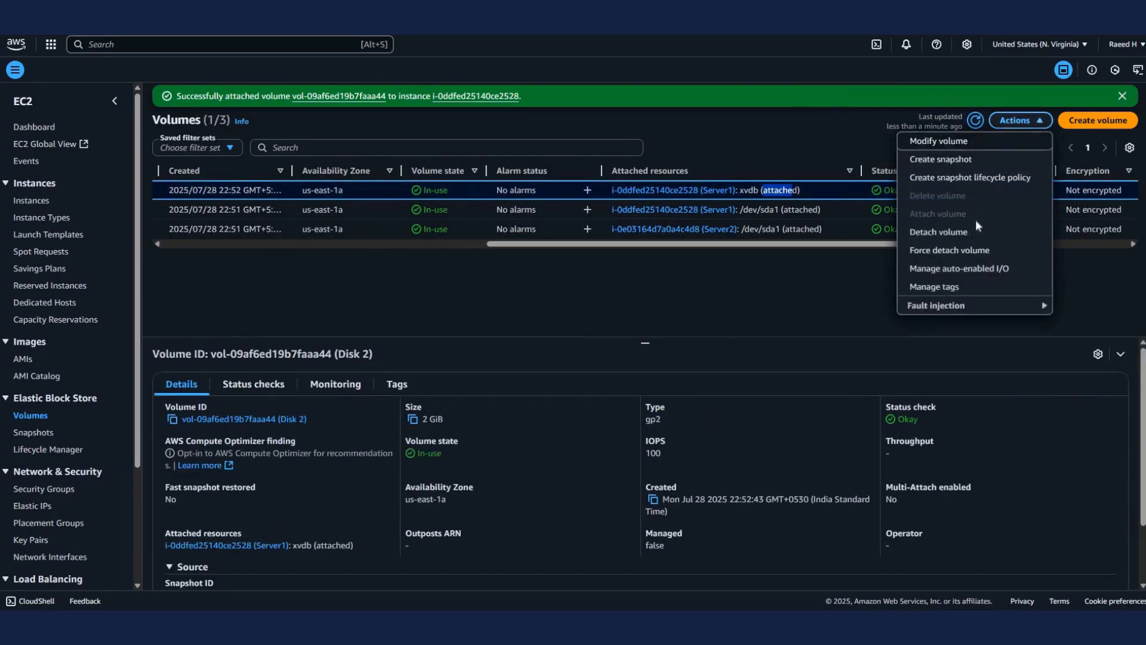
{"action": "left_click", "coordinate": [966, 233]}
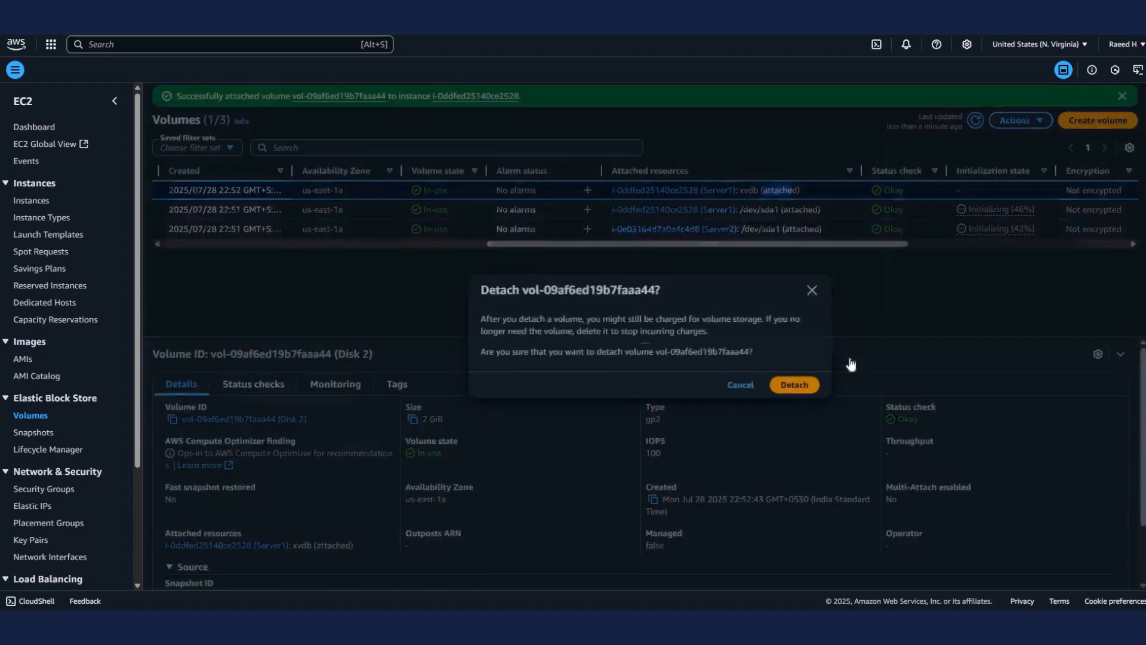
{"action": "left_click", "coordinate": [787, 387]}
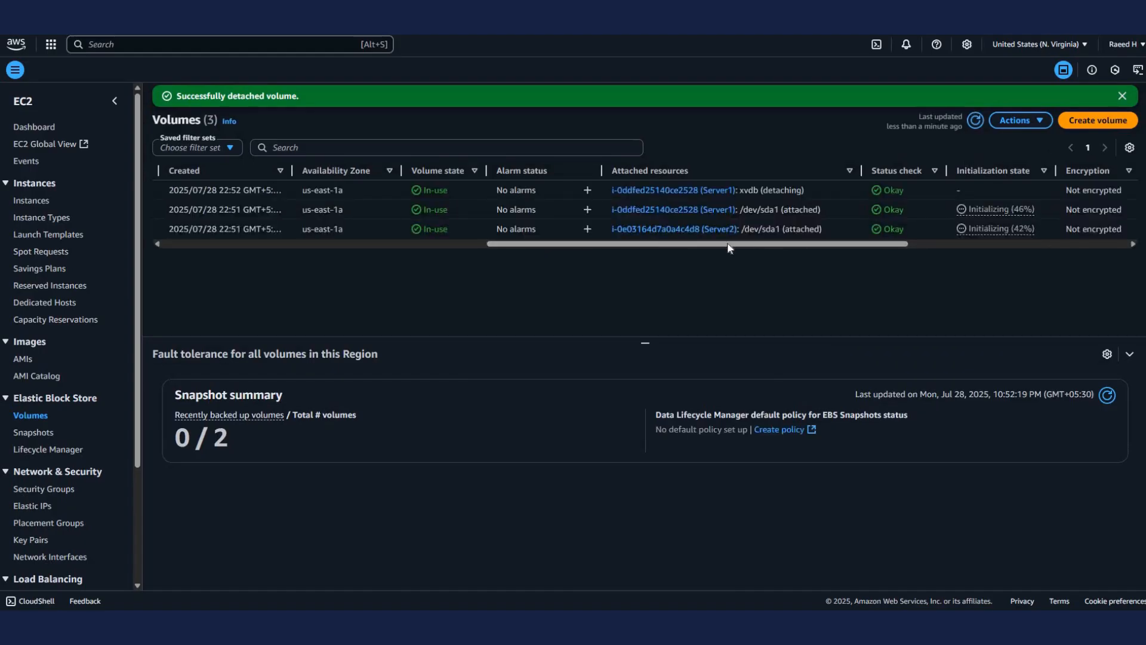
Step: Refresh the volumes list and check the volume state of Disk 2 after detaching it
{"action": "left_click_drag", "start_coordinate": [660, 245], "coordinate": [591, 246]}
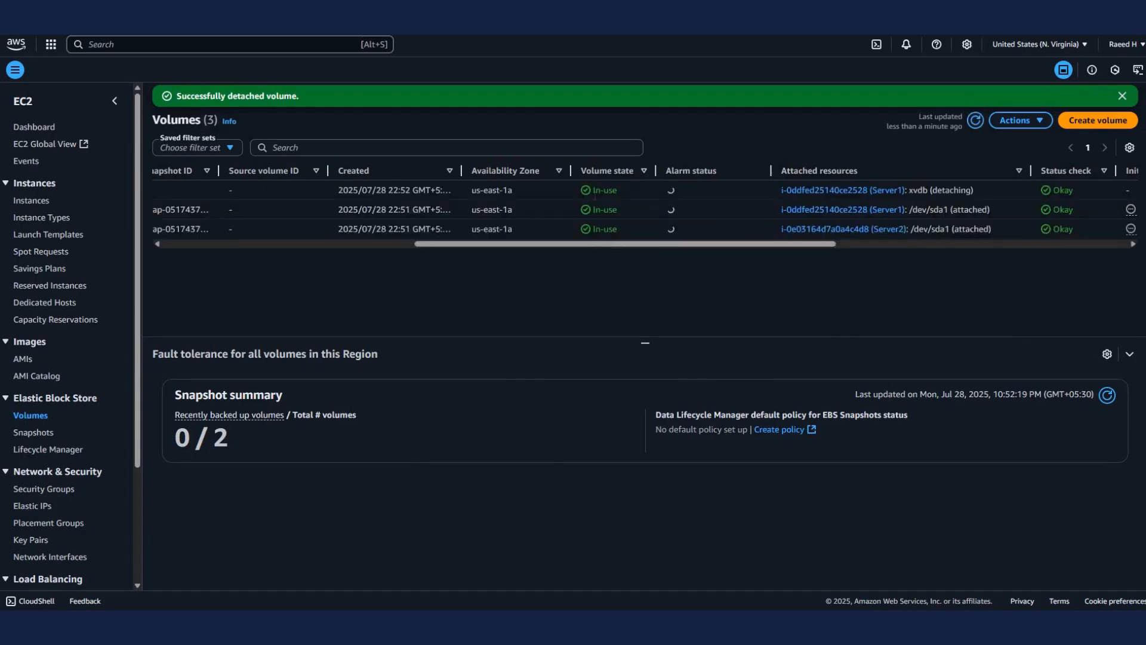
{"action": "left_click_drag", "start_coordinate": [681, 245], "coordinate": [317, 220]}
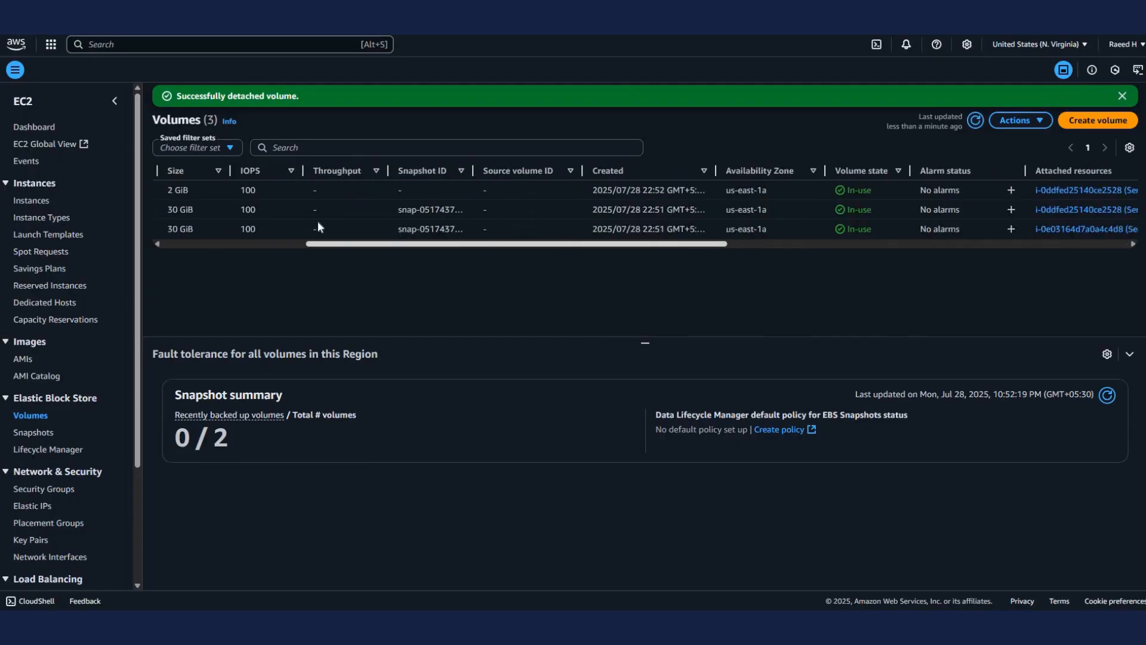
{"action": "left_click", "coordinate": [976, 121]}
{"action": "scroll", "coordinate": [632, 246], "scroll_direction": "right", "scroll_amount": 5}
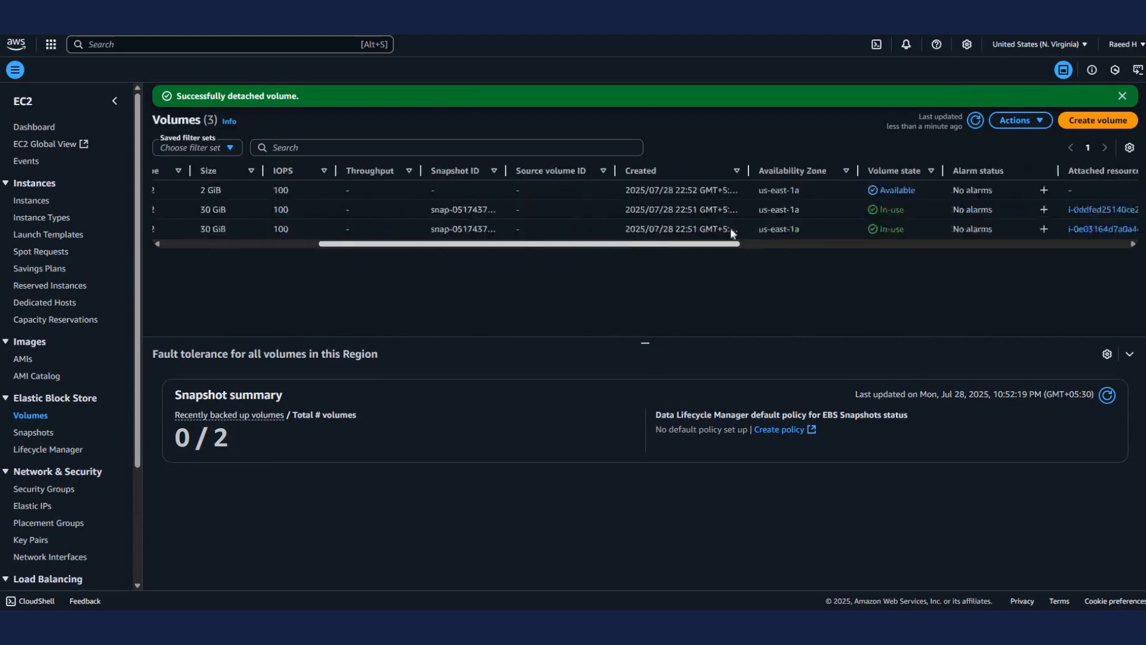
Step: Attach the Disk 2 volume to the Server2 instance with the device name xvdb
{"action": "left_click", "coordinate": [816, 192]}
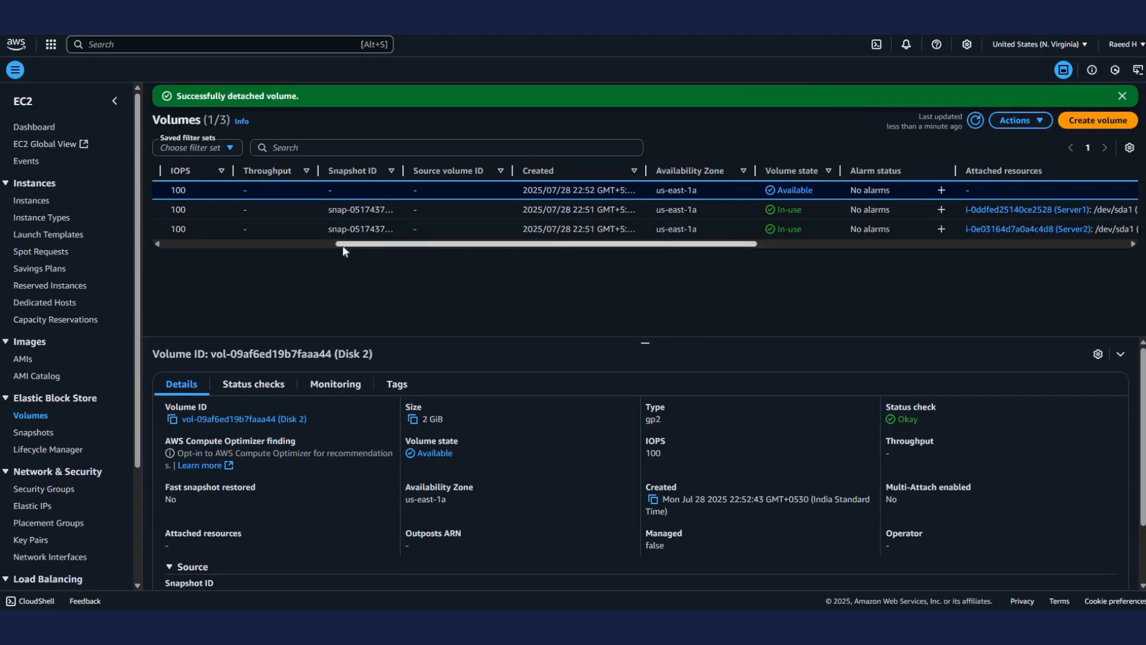
{"action": "scroll", "coordinate": [343, 247], "scroll_direction": "left", "scroll_amount": 5}
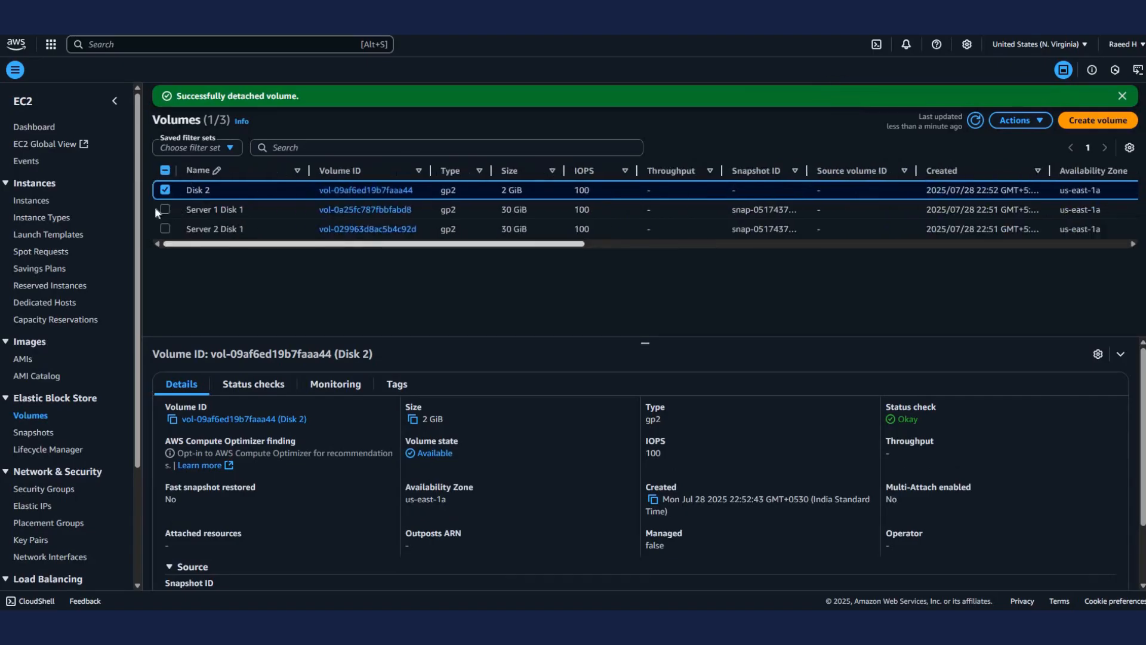
{"action": "left_click", "coordinate": [1015, 120]}
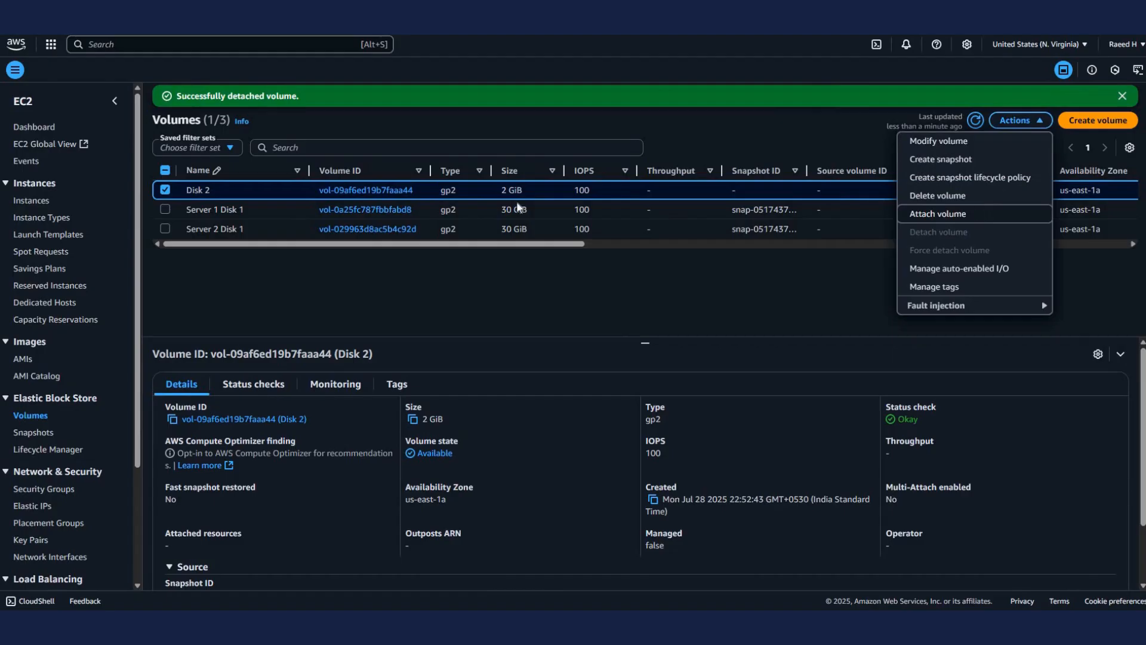
{"action": "left_click", "coordinate": [980, 214]}
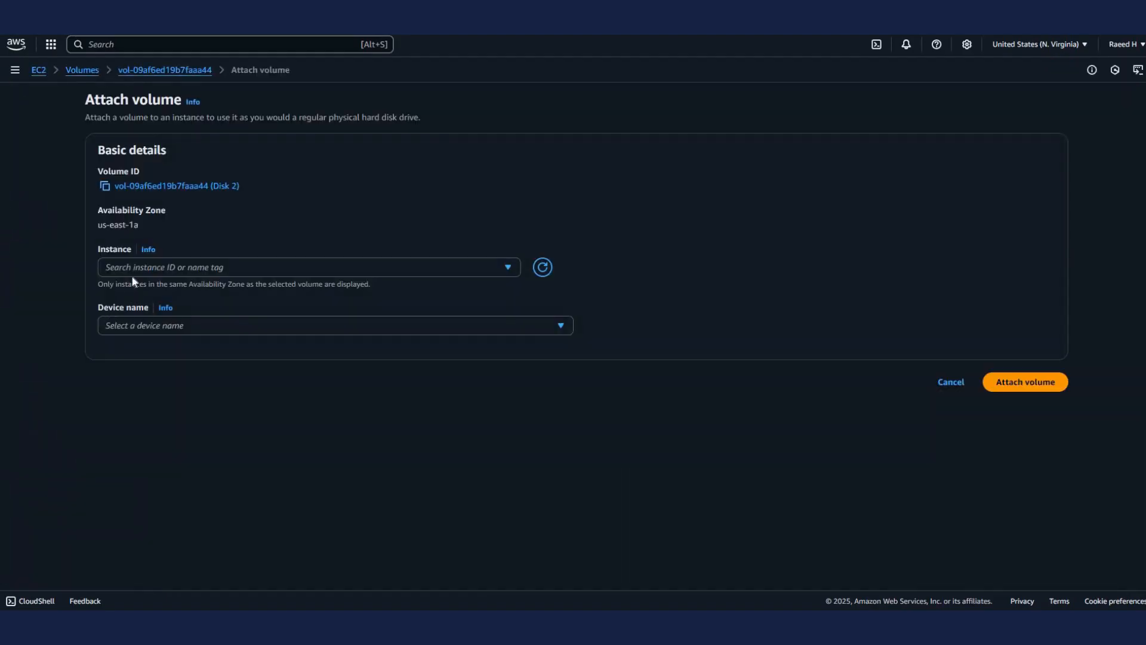
{"action": "left_click", "coordinate": [179, 267]}
{"action": "left_click", "coordinate": [172, 346]}
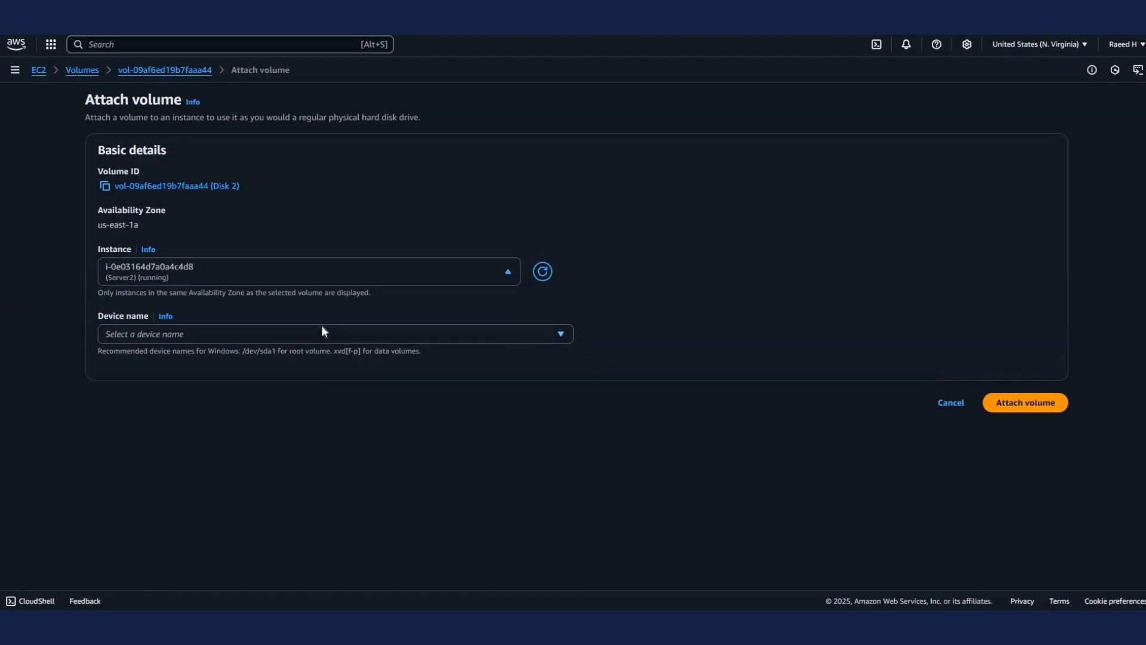
{"action": "left_click", "coordinate": [321, 332]}
{"action": "left_click", "coordinate": [288, 458]}
{"action": "left_click", "coordinate": [1017, 405]}
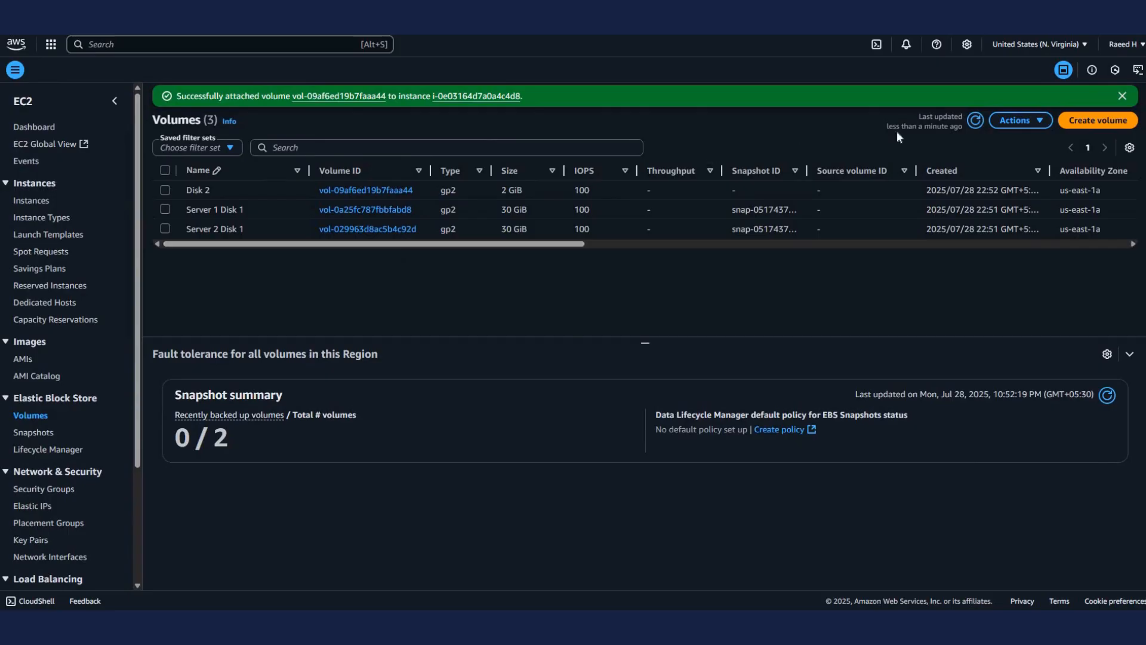
Step: Refresh the volumes list and check Disk 2's attachment to Server2 under Attached resources
{"action": "left_click", "coordinate": [974, 120]}
{"action": "left_click", "coordinate": [796, 244]}
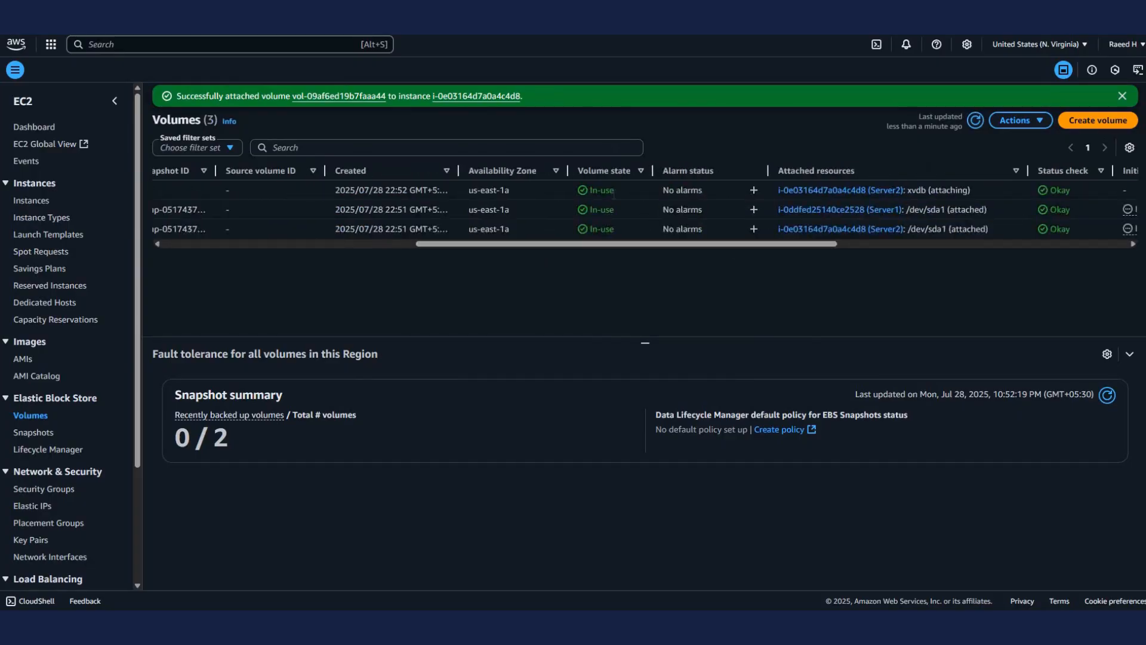
{"action": "left_click", "coordinate": [730, 254]}
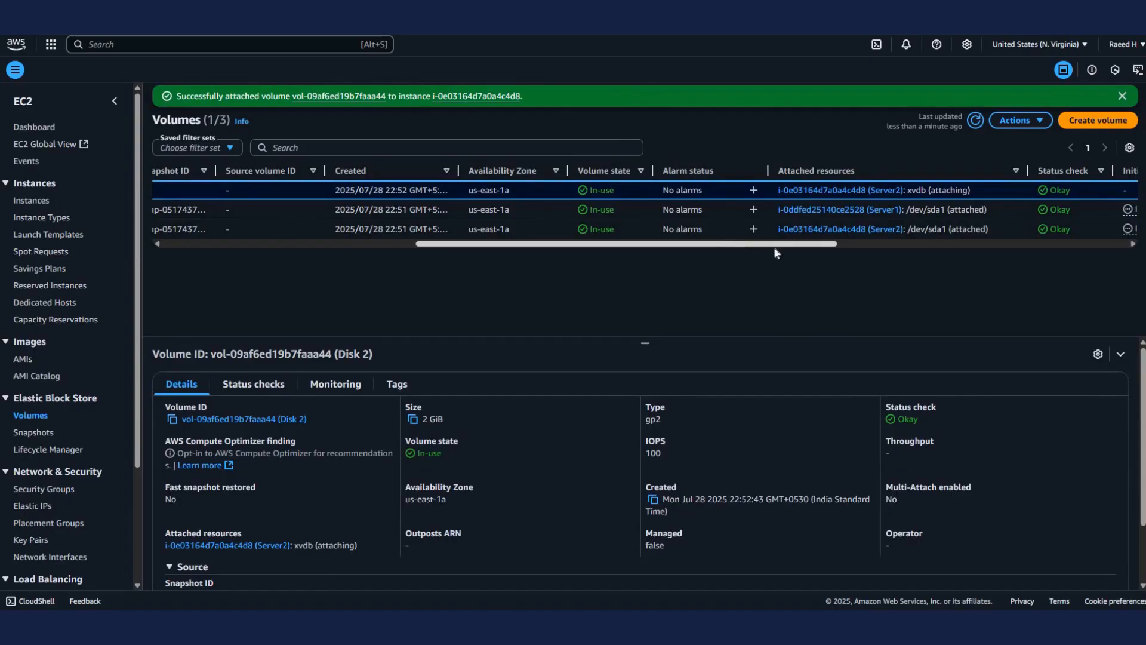
{"action": "left_click_drag", "start_coordinate": [774, 244], "coordinate": [785, 245]}
{"action": "scroll", "coordinate": [735, 179], "scroll_direction": "right", "scroll_amount": 3}
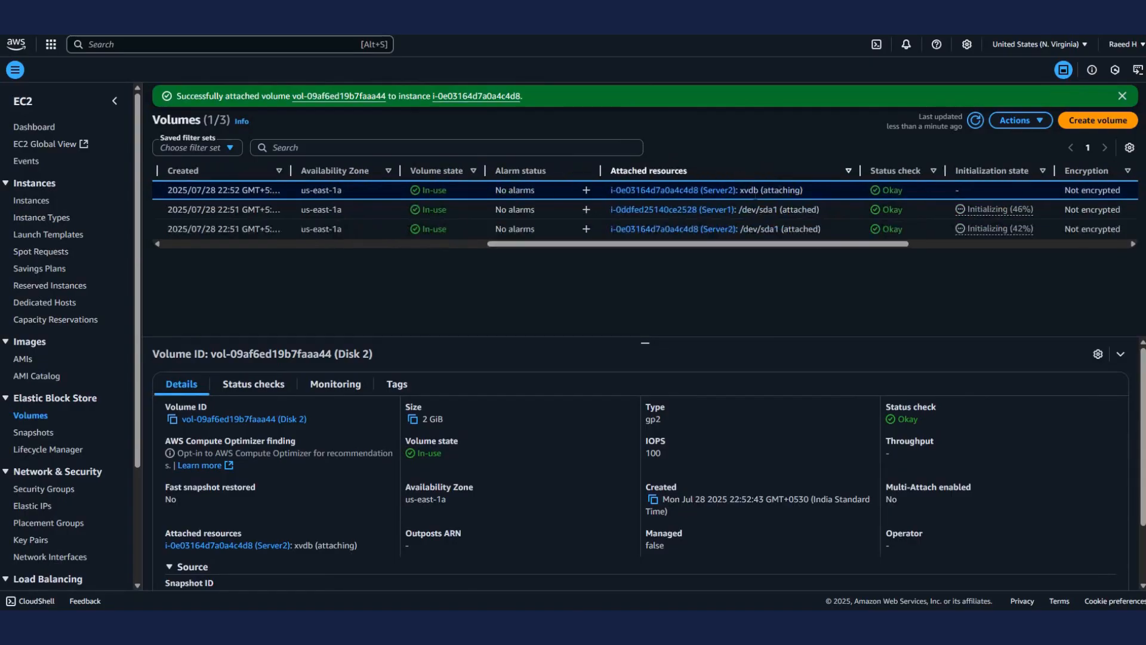
{"action": "left_click", "coordinate": [976, 122]}
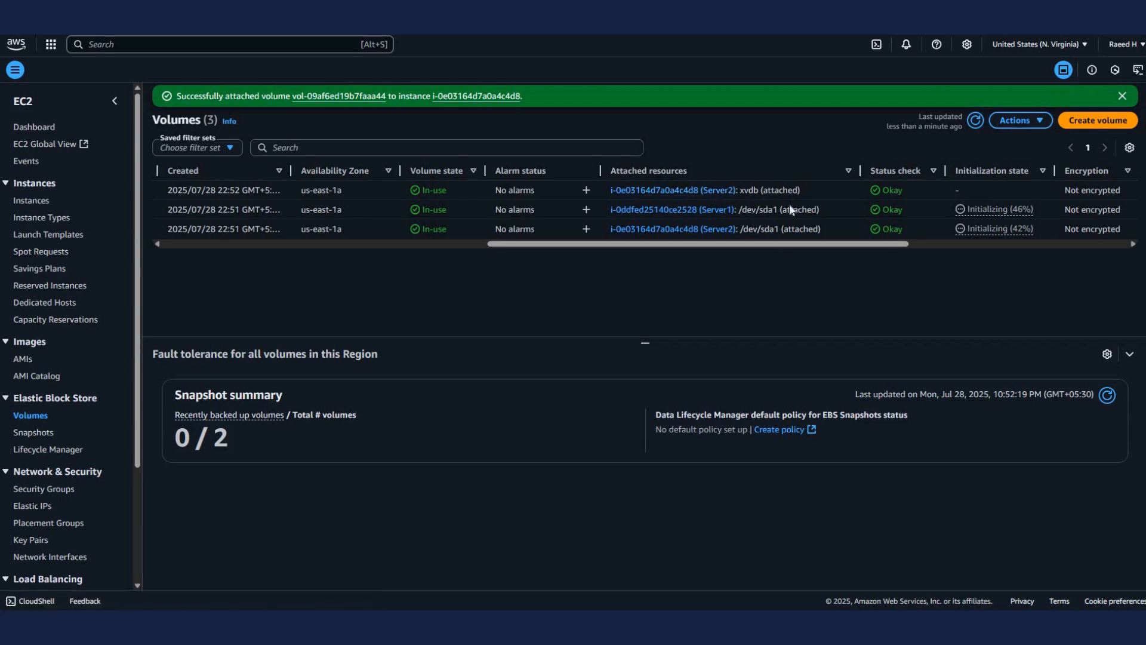
{"action": "left_click_drag", "start_coordinate": [793, 190], "coordinate": [762, 190]}
{"action": "left_click", "coordinate": [813, 190]}
Step: Switch to the Server2 Remote Desktop session, maximize it and open Disk Management there
{"action": "mouse_move", "coordinate": [795, 599]}
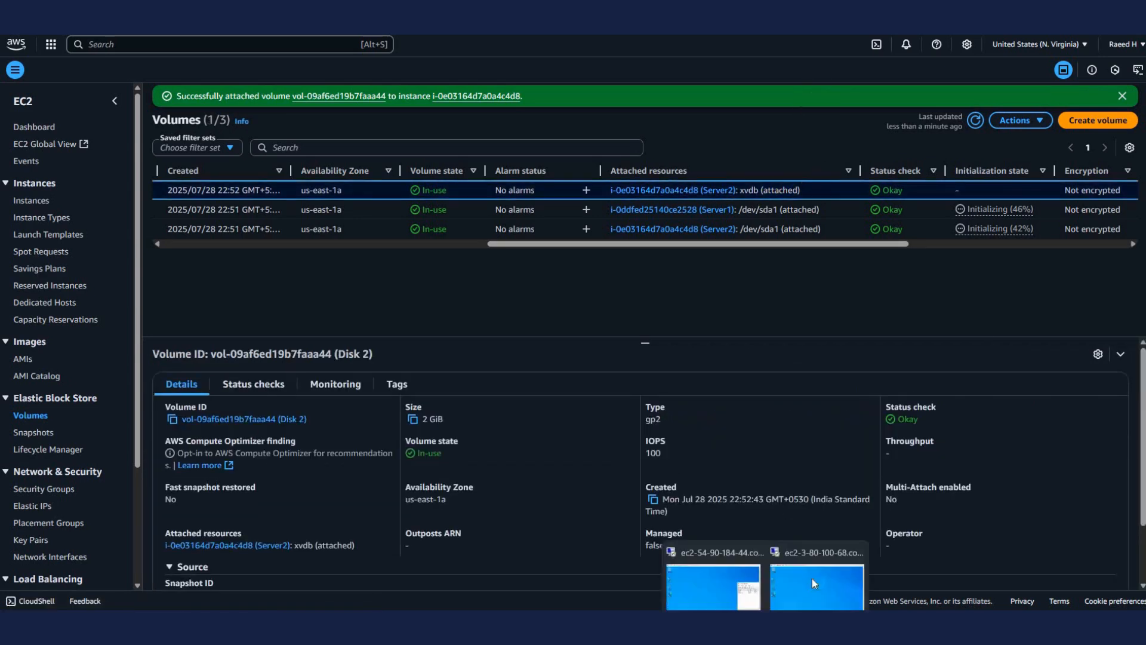
{"action": "left_click", "coordinate": [809, 576]}
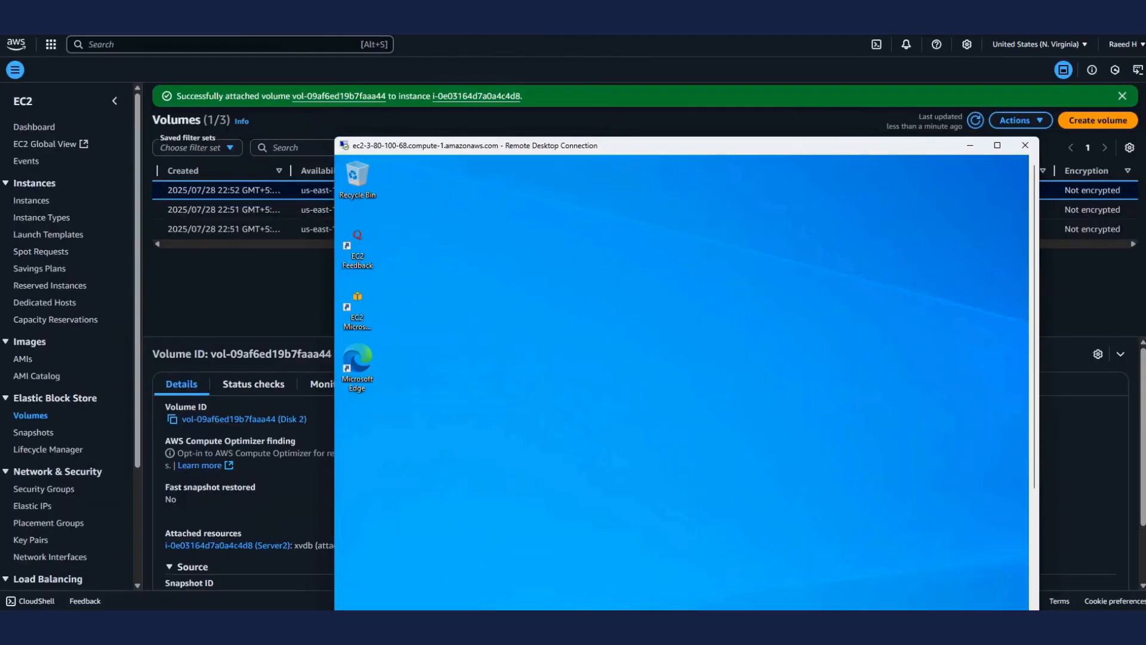
{"action": "double_click", "coordinate": [621, 149]}
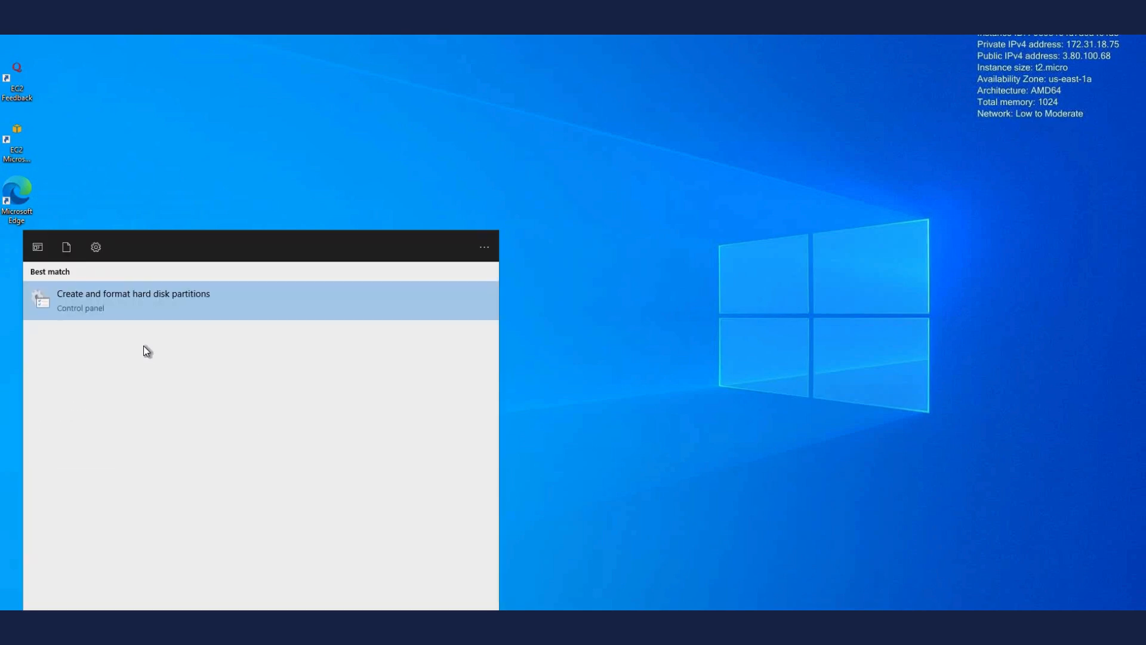
{"action": "key", "text": "Return"}
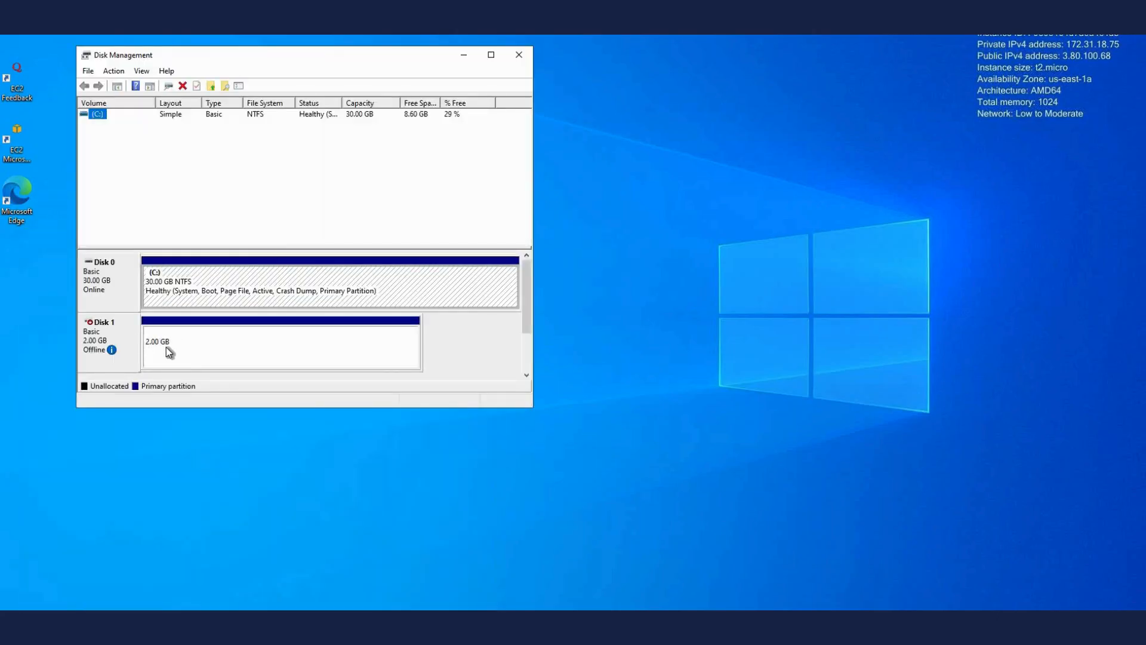
Step: Bring the 2 GB Disk 1 online in Disk Management and move the window towards the centre of the desktop
{"action": "left_click", "coordinate": [196, 321]}
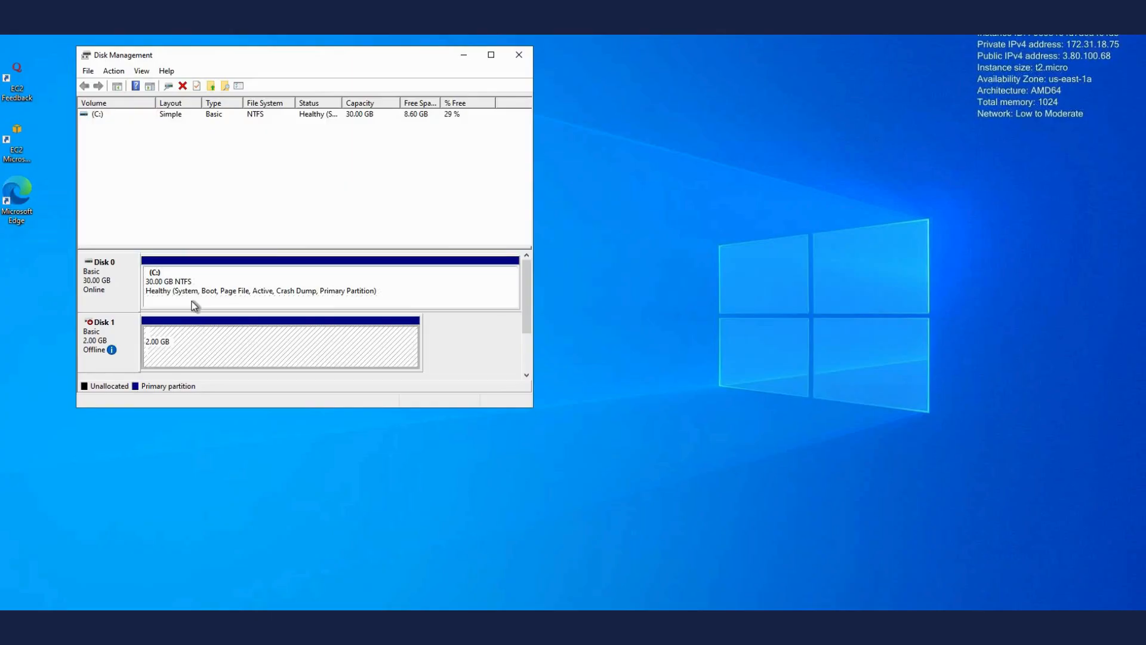
{"action": "left_click", "coordinate": [192, 302]}
{"action": "left_click", "coordinate": [156, 359]}
{"action": "right_click", "coordinate": [102, 344]}
{"action": "left_click", "coordinate": [137, 351]}
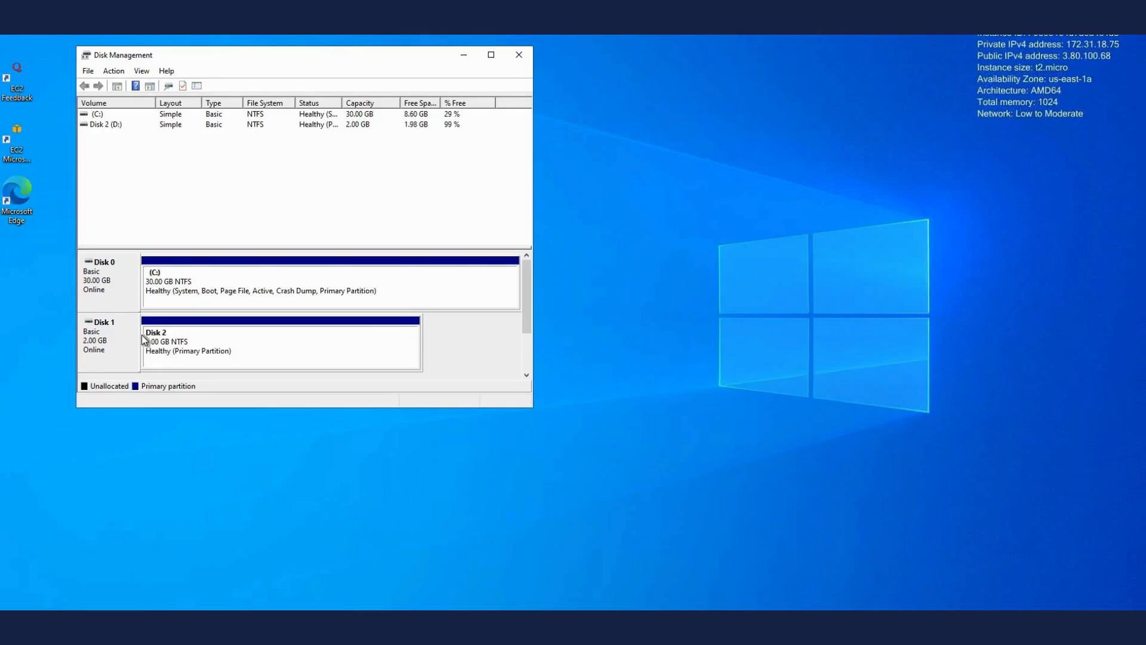
{"action": "right_click", "coordinate": [97, 322]}
{"action": "left_click", "coordinate": [393, 43]}
{"action": "left_click_drag", "start_coordinate": [417, 54], "coordinate": [591, 60]}
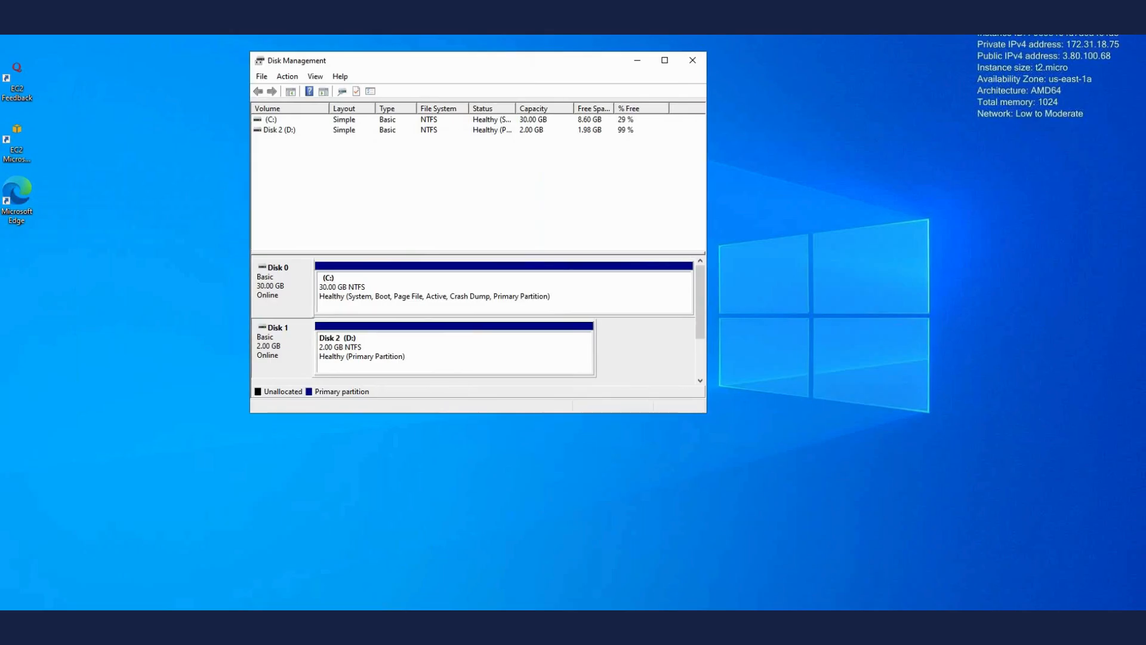
Step: Check the Storage.pptx file on the Disk 2 (D:) drive in File Explorer, closing File Explorer and Disk Management when done
{"action": "left_click", "coordinate": [141, 324]}
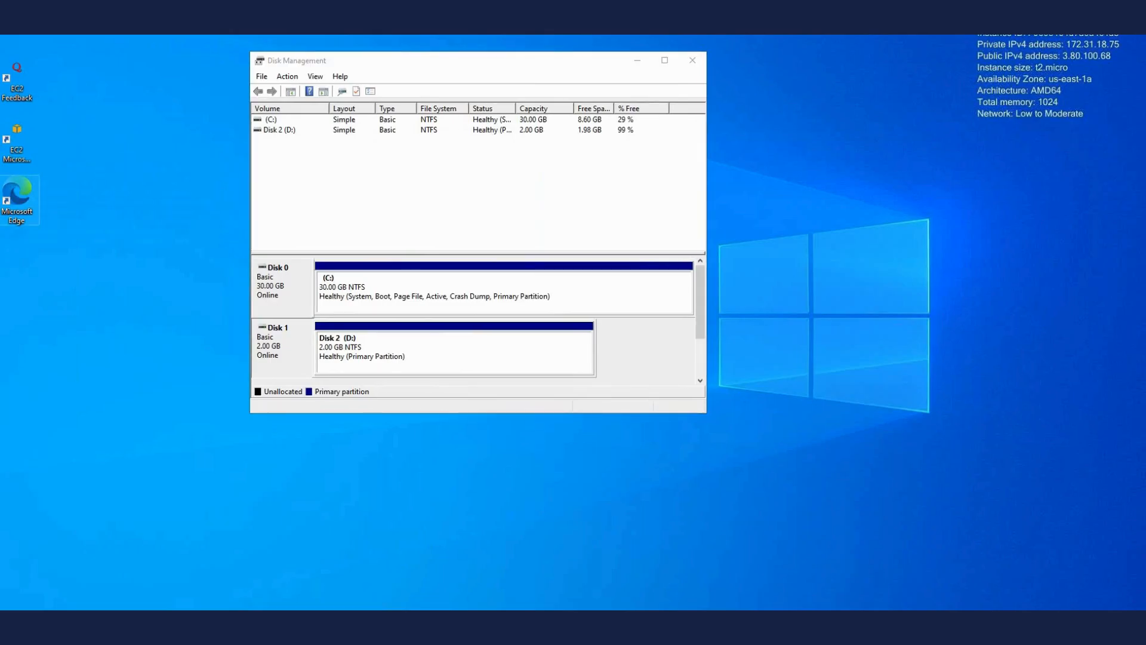
{"action": "key", "text": "super+e"}
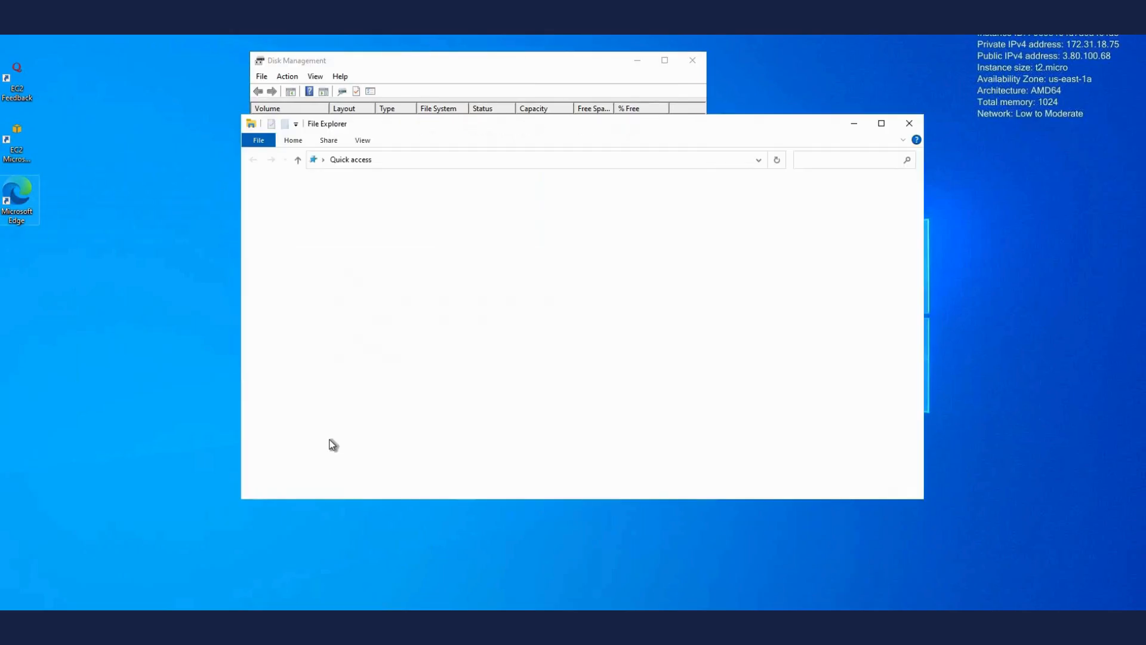
{"action": "left_click", "coordinate": [281, 267]}
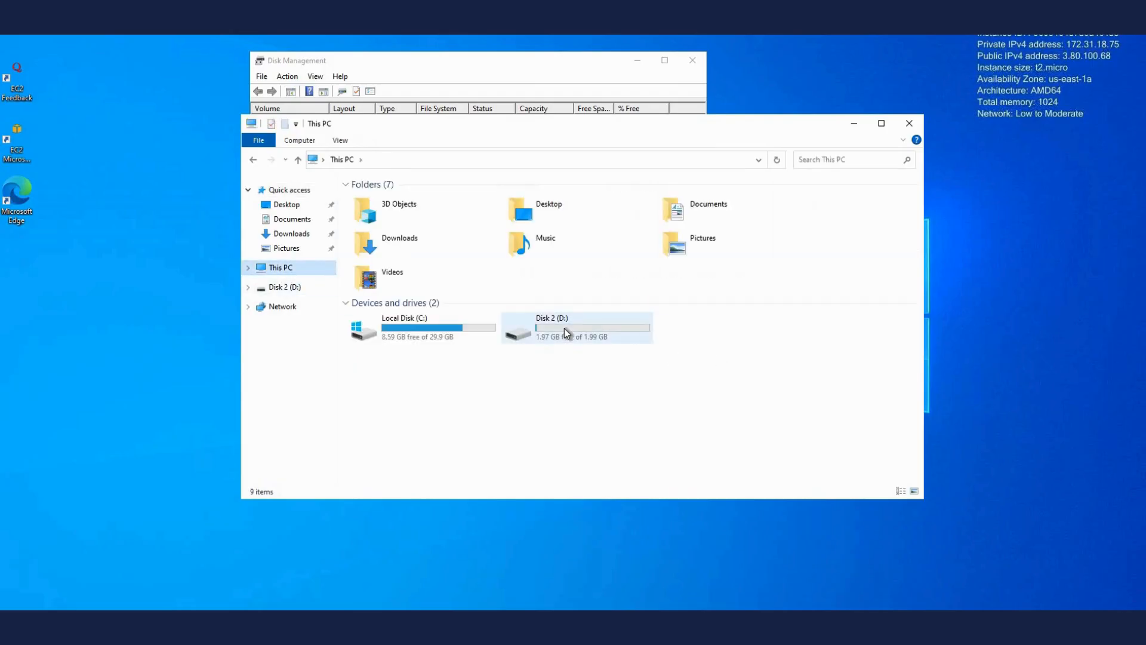
{"action": "double_click", "coordinate": [565, 328]}
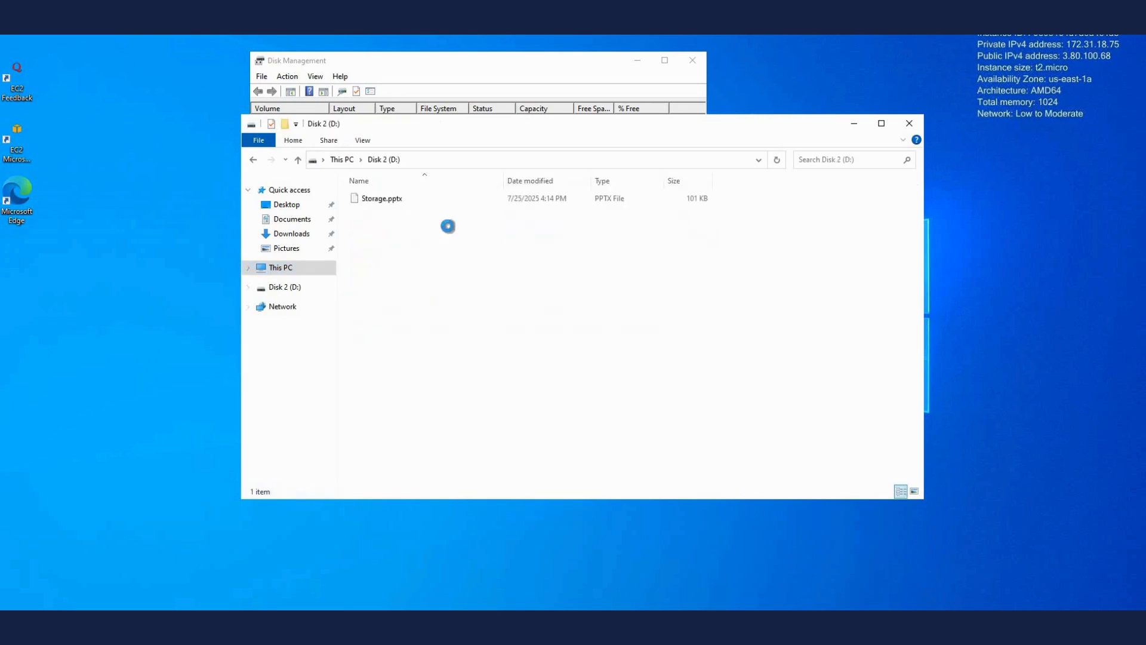
{"action": "left_click_drag", "start_coordinate": [446, 226], "coordinate": [441, 190]}
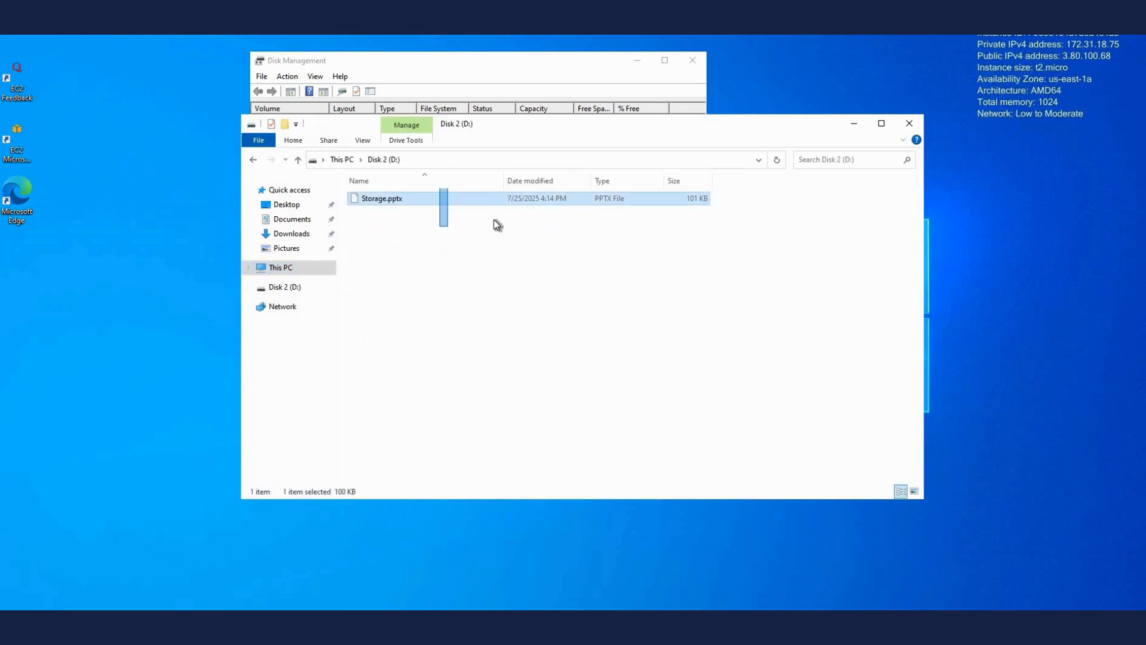
{"action": "double_click", "coordinate": [402, 199]}
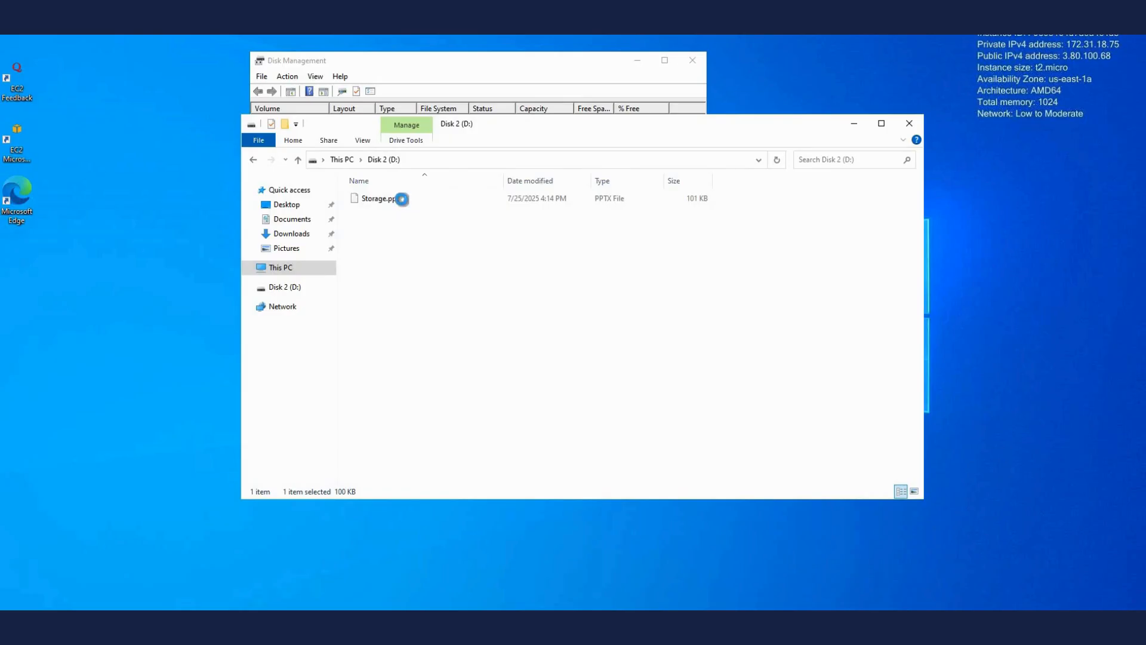
{"action": "left_click", "coordinate": [908, 124]}
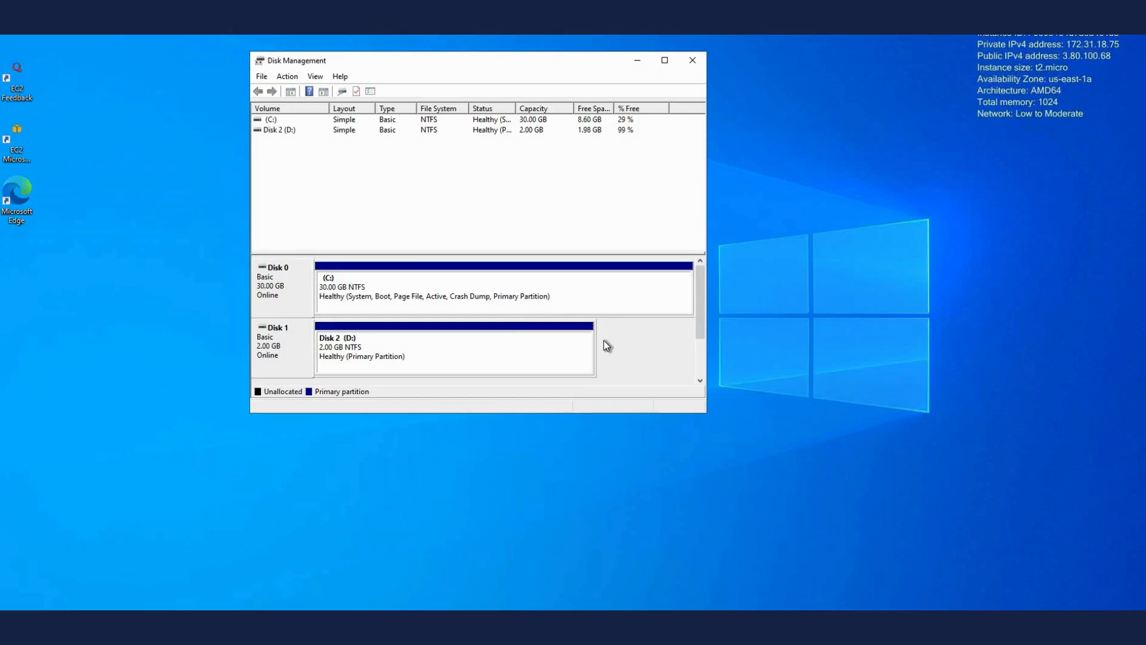
{"action": "left_click", "coordinate": [688, 68]}
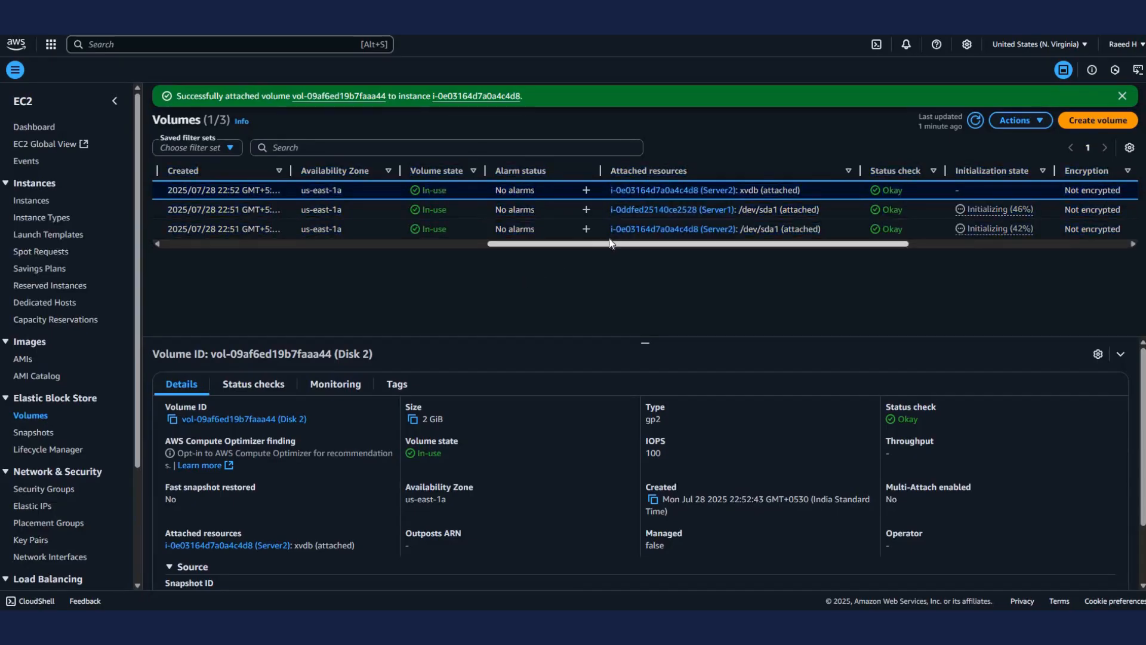
Step: Switch back to the AWS console and detach the Disk 2 volume from the Server2 instance
{"action": "left_click_drag", "start_coordinate": [461, 256], "coordinate": [444, 265]}
{"action": "left_click_drag", "start_coordinate": [511, 244], "coordinate": [106, 228]}
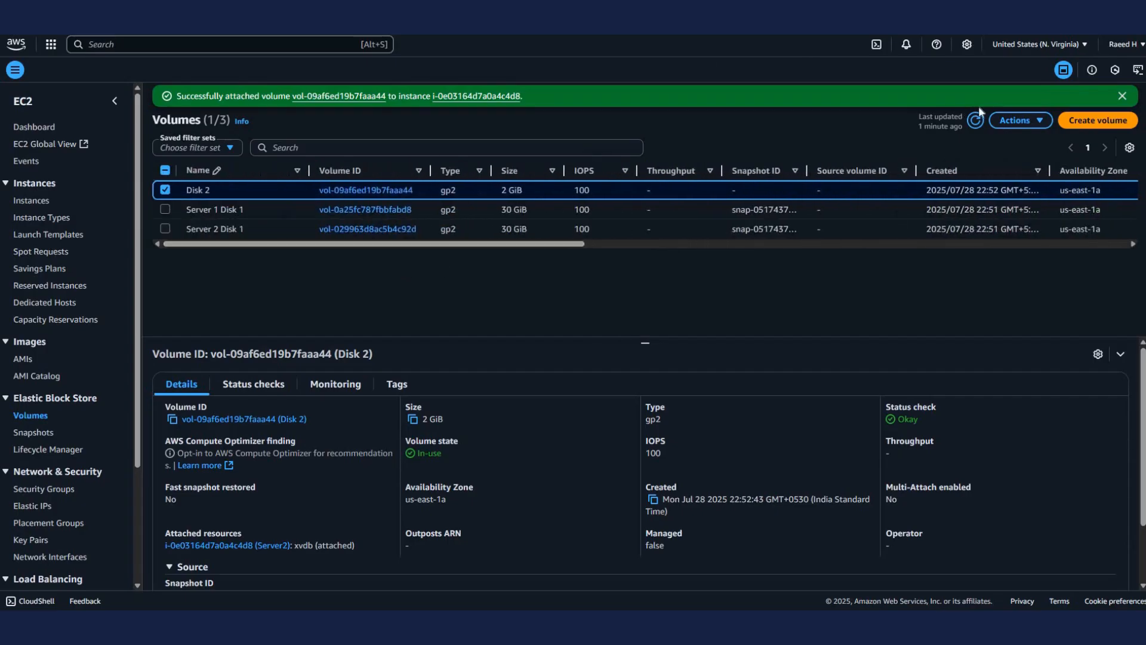
{"action": "left_click", "coordinate": [1017, 120]}
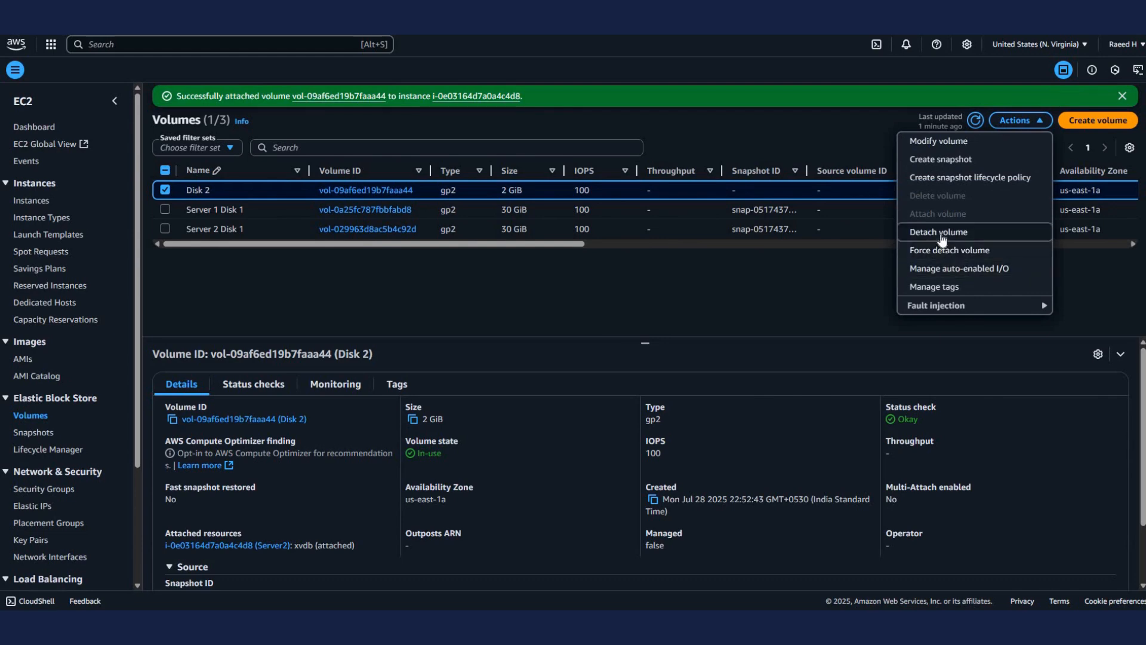
{"action": "left_click", "coordinate": [940, 232]}
{"action": "left_click", "coordinate": [796, 385]}
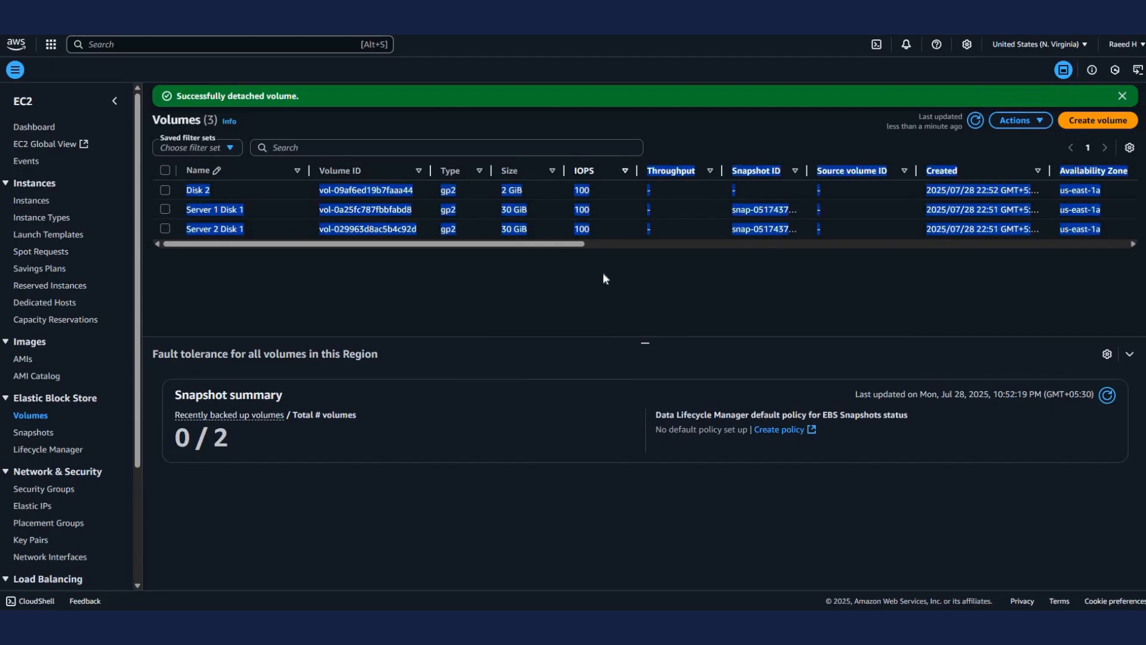
Step: Refresh the volumes list and check Disk 2's attached resources after detaching it from Server2
{"action": "left_click", "coordinate": [729, 244]}
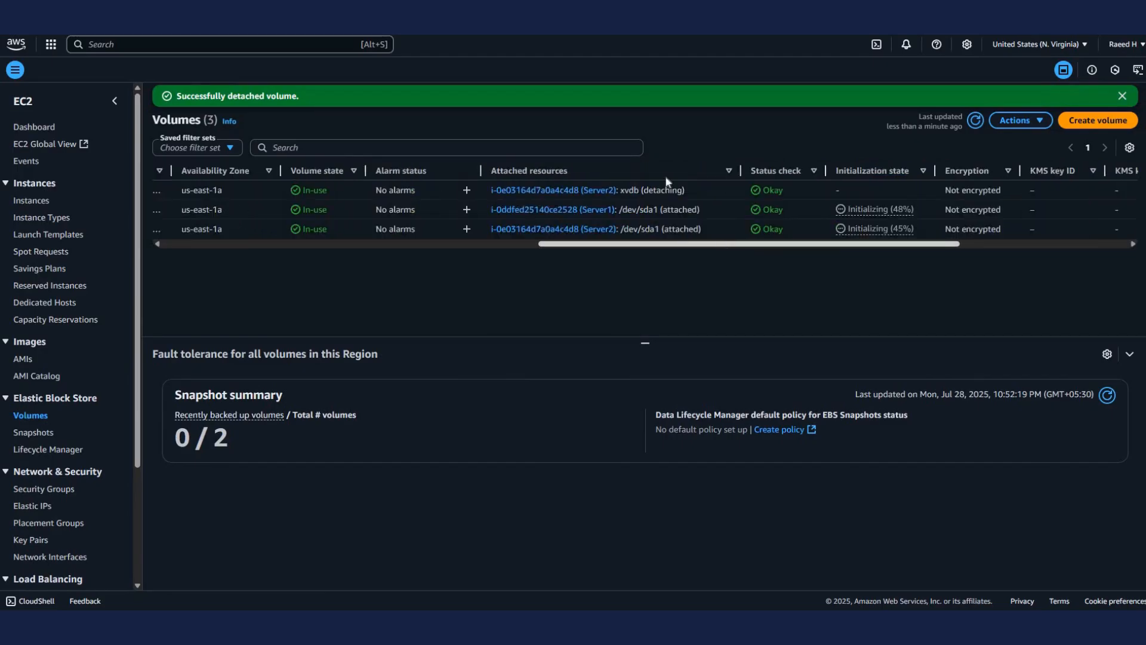
{"action": "left_click", "coordinate": [975, 122]}
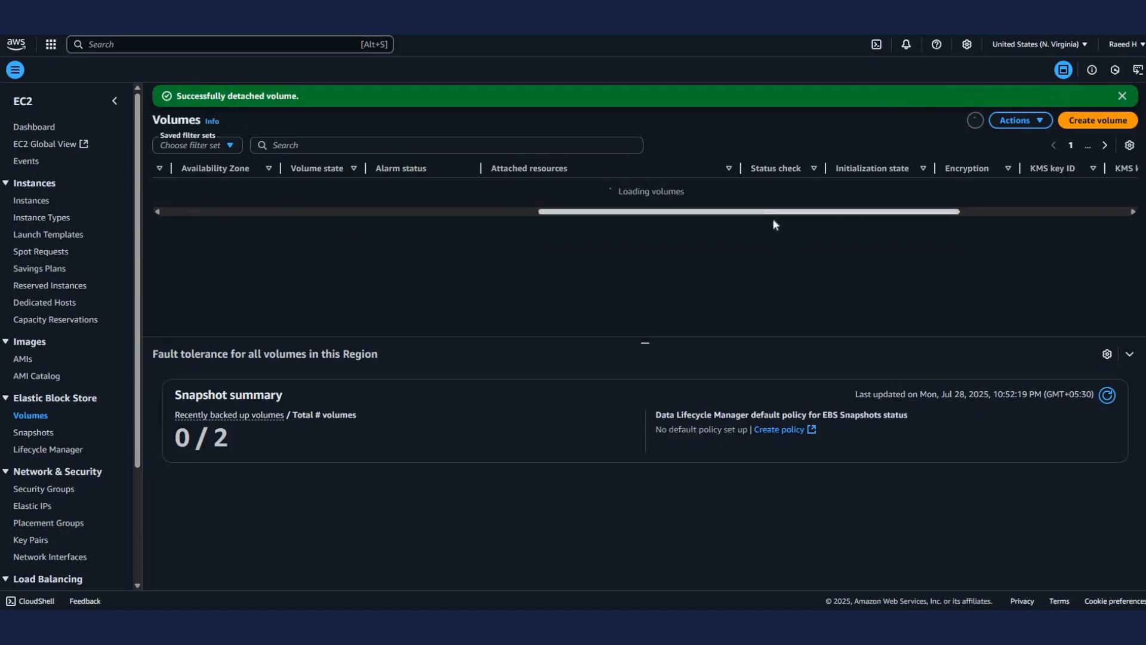
{"action": "left_click_drag", "start_coordinate": [783, 244], "coordinate": [870, 243]}
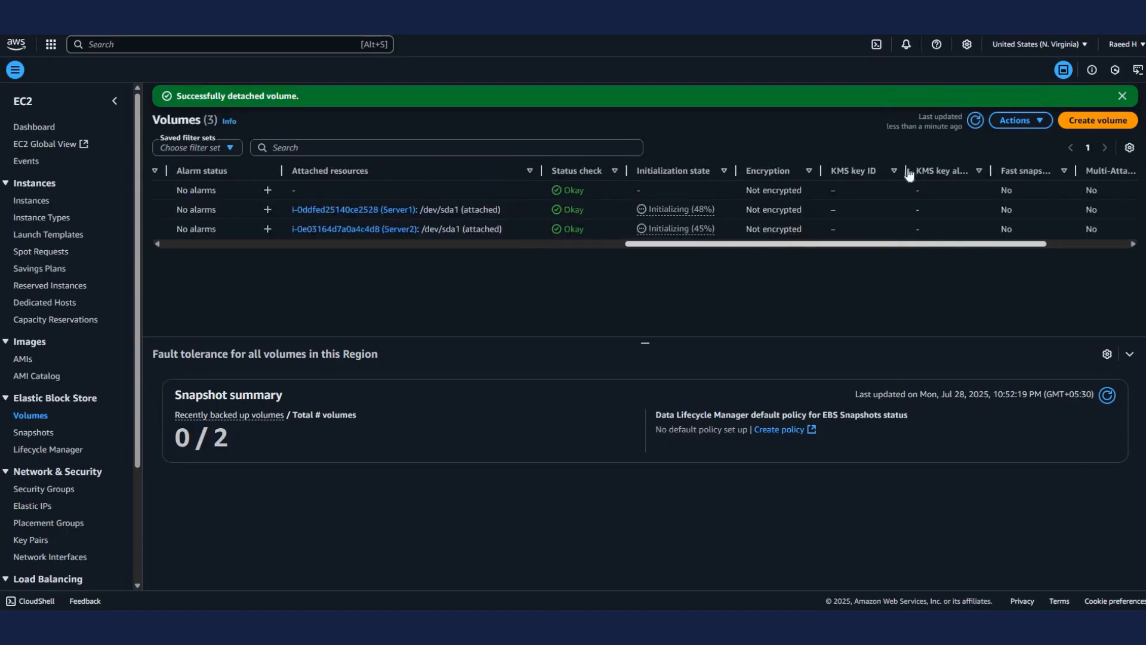
{"action": "left_click_drag", "start_coordinate": [909, 175], "coordinate": [916, 171]}
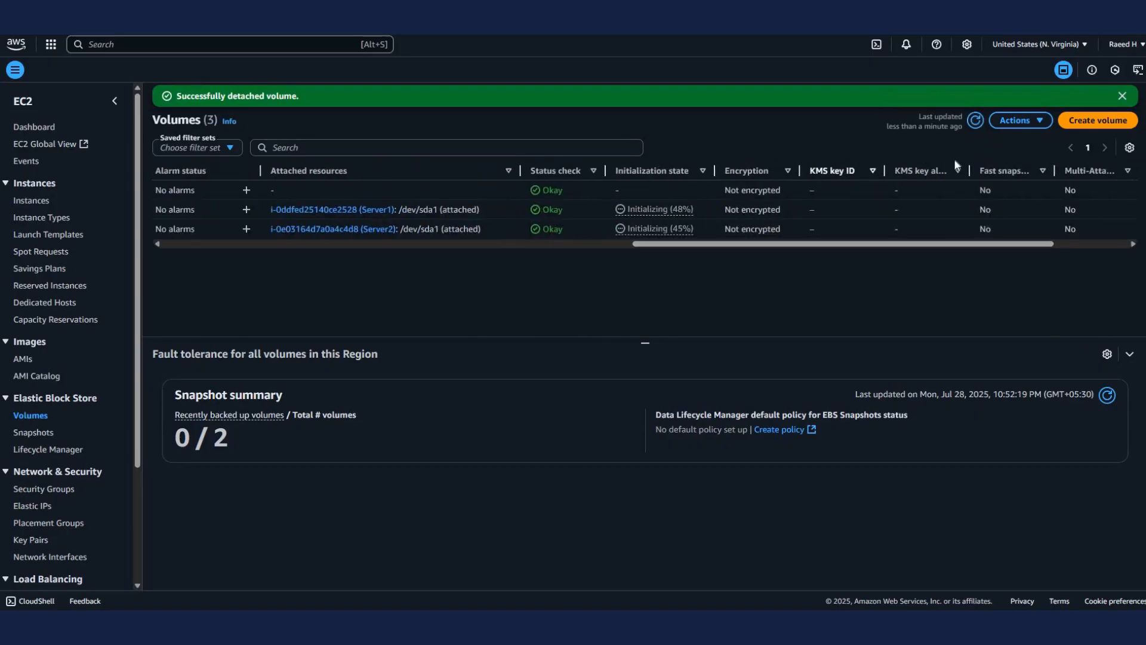
Step: Delete the detached Disk 2 volume, entering "delete" as the confirmation text
{"action": "left_click", "coordinate": [354, 244]}
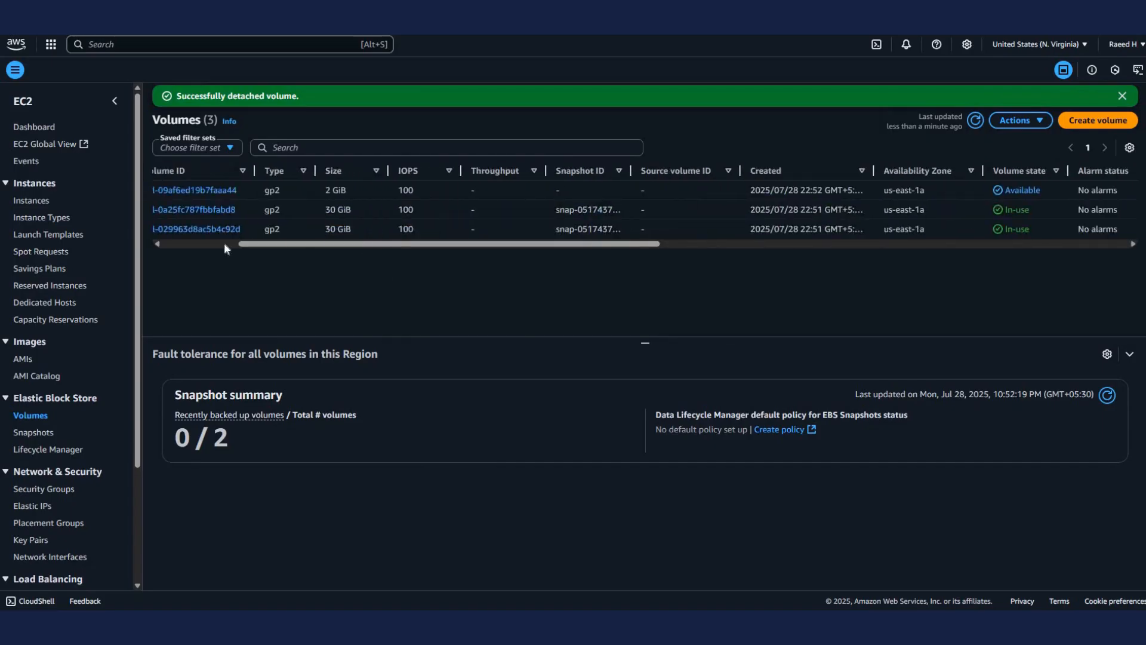
{"action": "left_click", "coordinate": [224, 244]}
{"action": "left_click", "coordinate": [164, 190]}
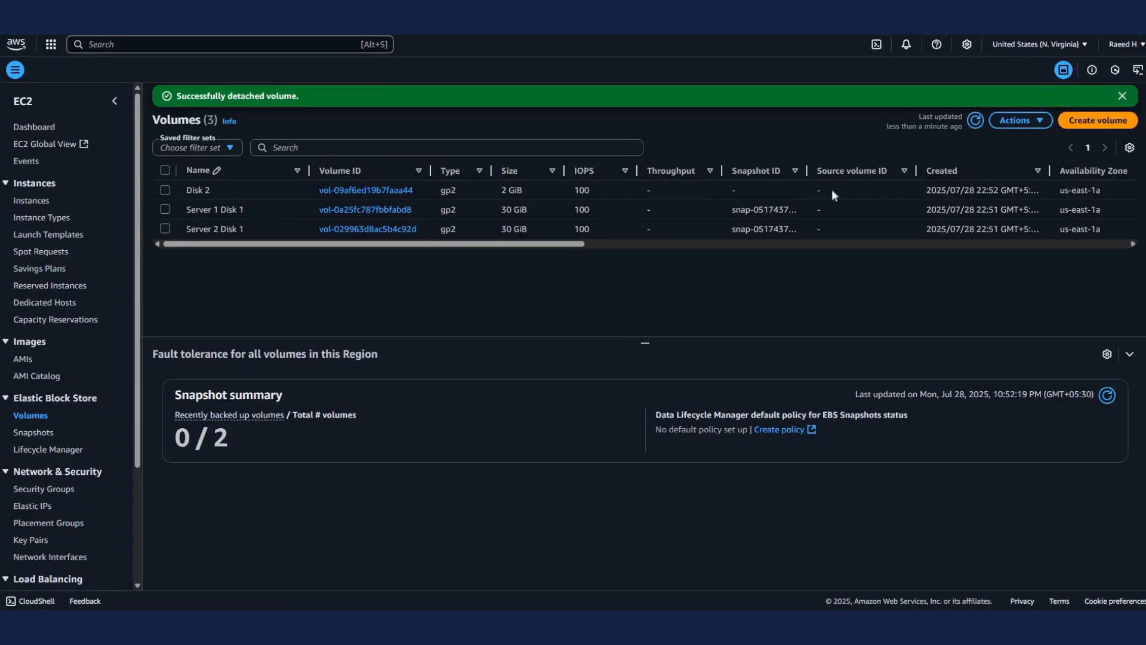
{"action": "left_click", "coordinate": [1019, 122]}
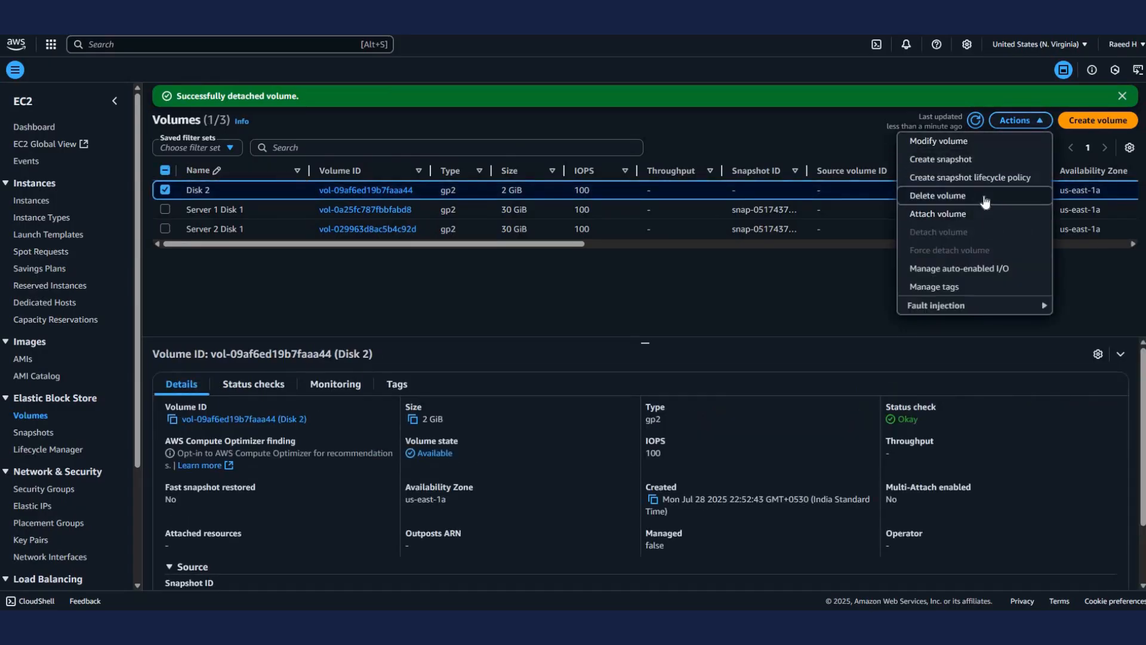
{"action": "left_click", "coordinate": [985, 203]}
{"action": "left_click", "coordinate": [661, 376]}
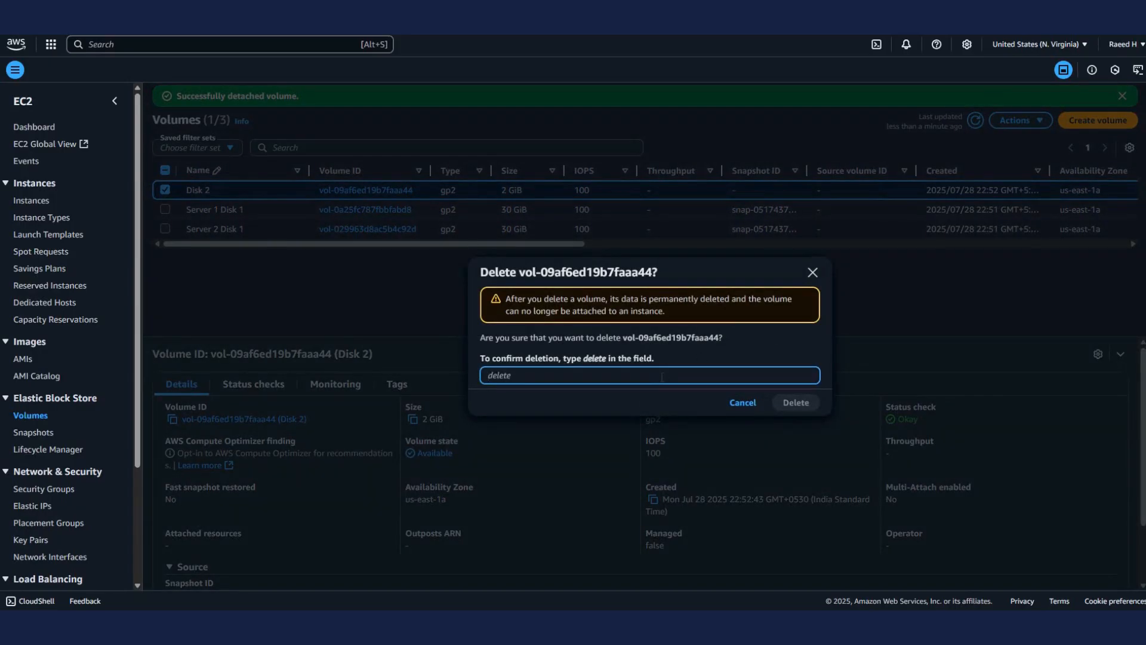
{"action": "type", "text": "delete"}
{"action": "left_click", "coordinate": [790, 403]}
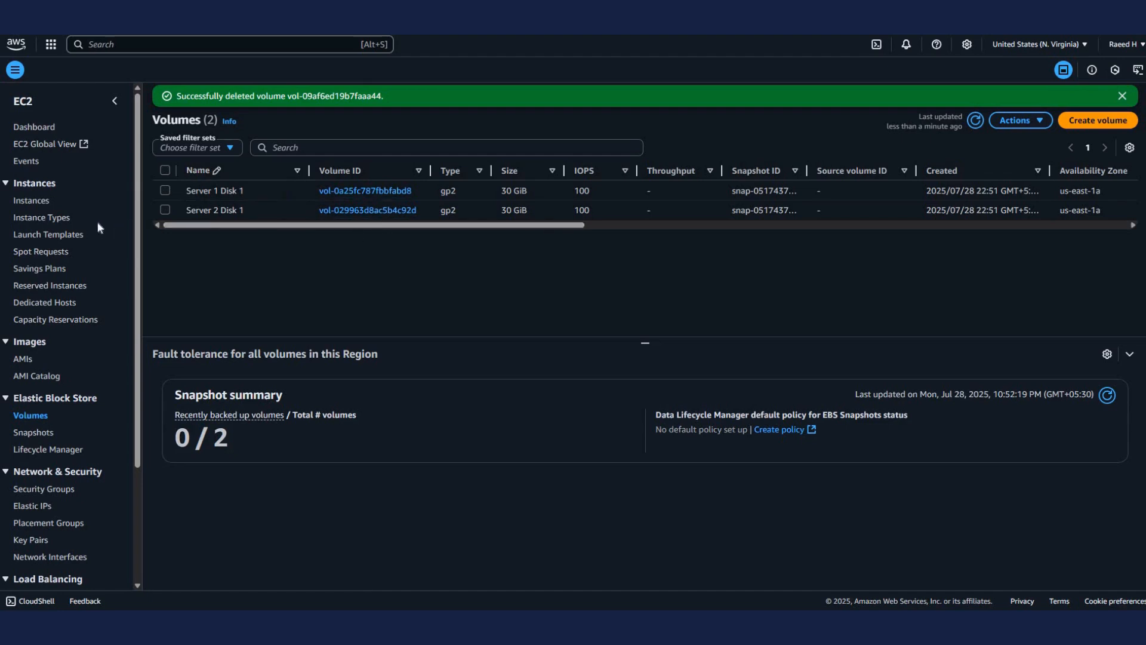
Step: Terminate both the Server1 and Server2 instances after reading the warning about root EBS volume deletion and lost local storage
{"action": "left_click", "coordinate": [30, 201]}
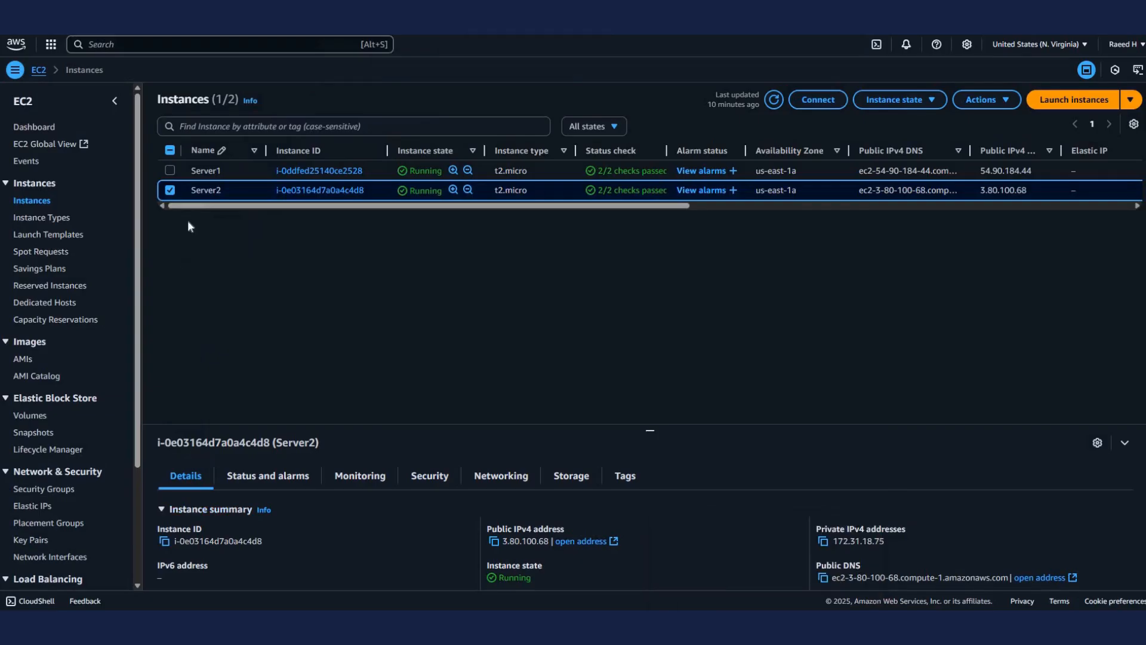
{"action": "left_click", "coordinate": [170, 170]}
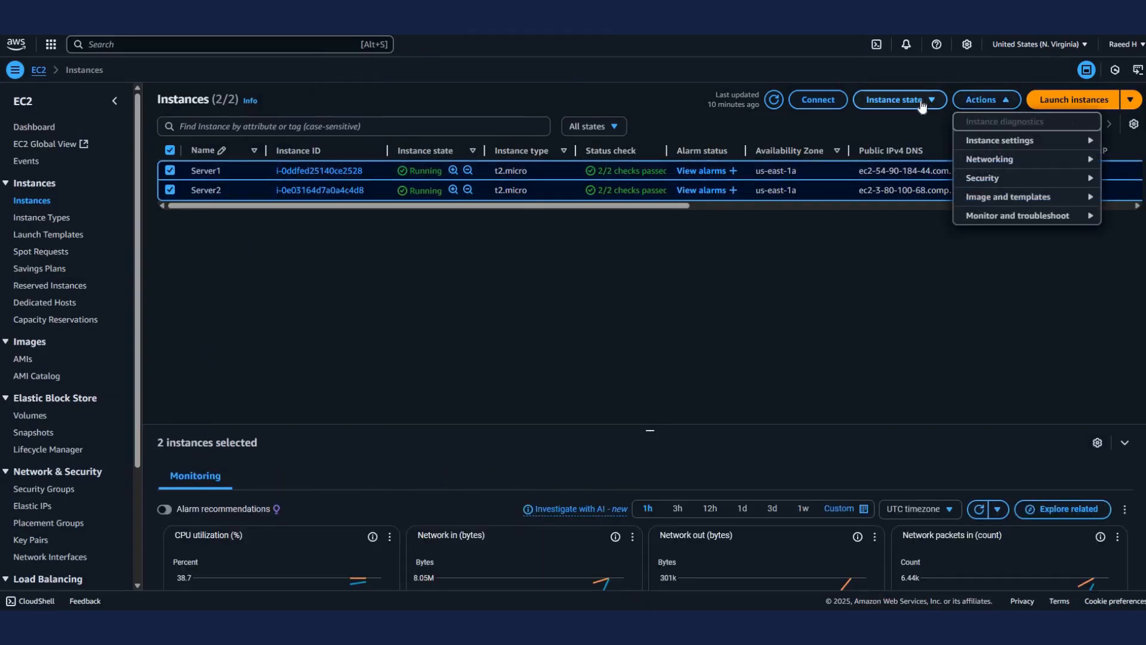
{"action": "left_click", "coordinate": [930, 101]}
{"action": "left_click", "coordinate": [863, 199]}
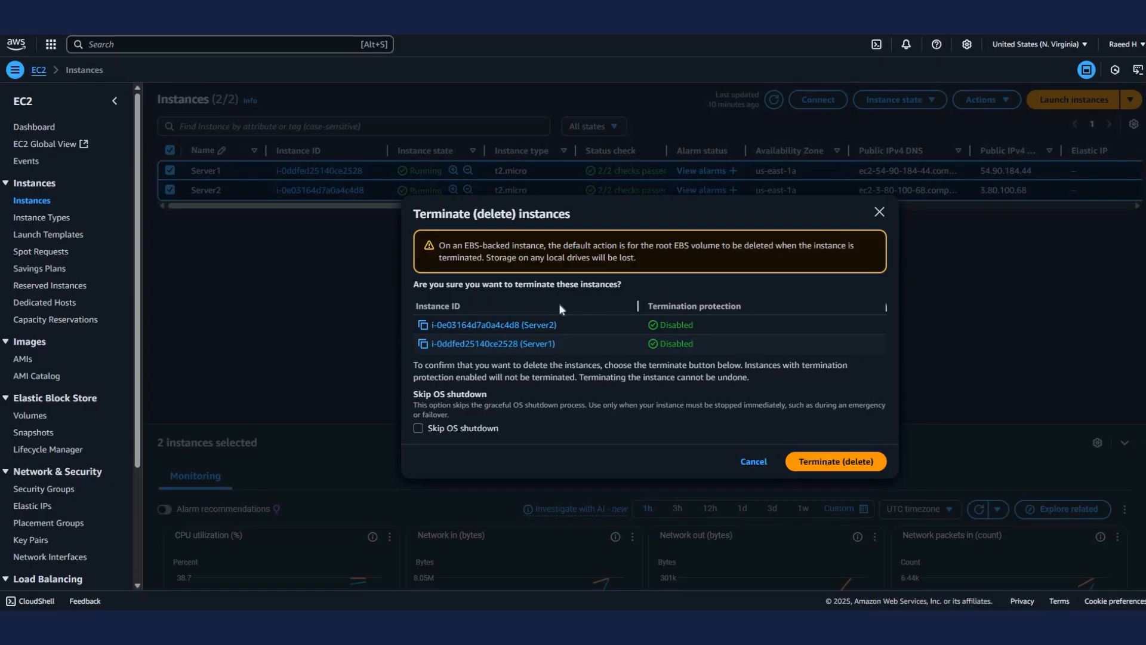
{"action": "left_click_drag", "start_coordinate": [535, 247], "coordinate": [439, 246]}
{"action": "left_click", "coordinate": [536, 243]}
{"action": "left_click_drag", "start_coordinate": [487, 258], "coordinate": [636, 261]}
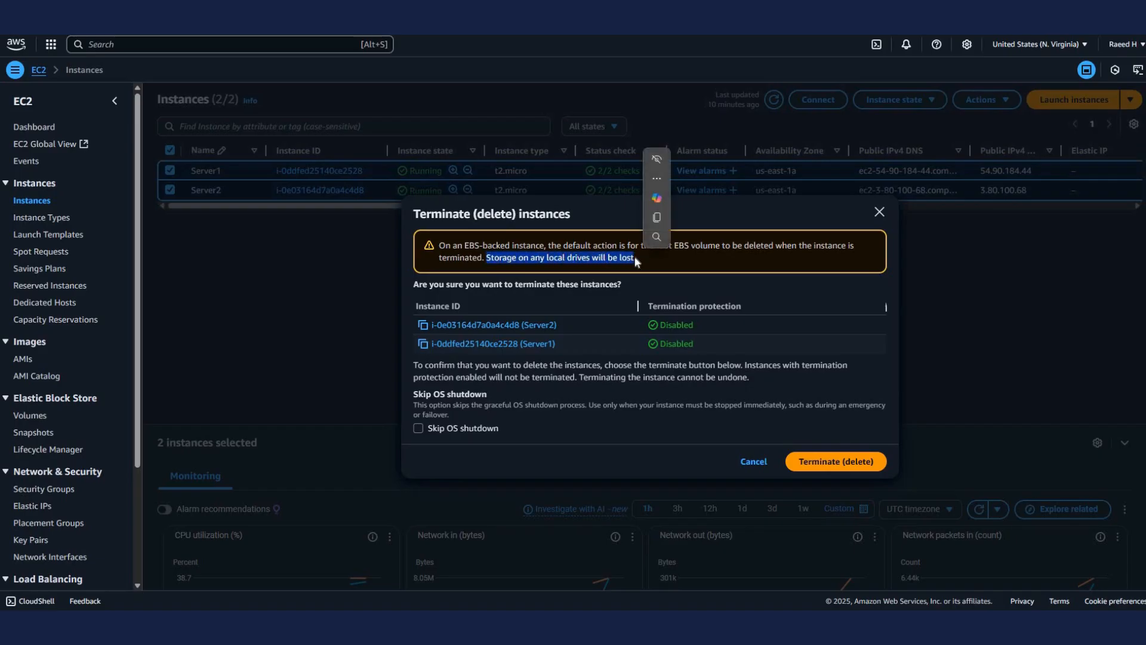
{"action": "left_click", "coordinate": [586, 262]}
{"action": "left_click", "coordinate": [853, 465]}
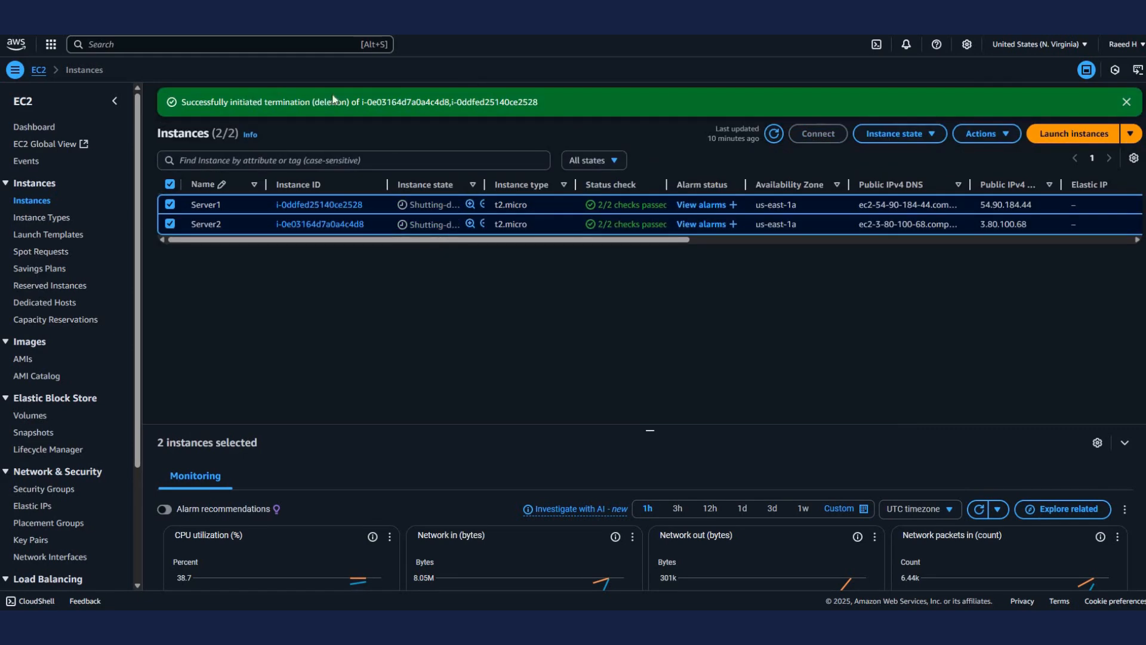
Step: Refresh the instances list and dismiss the notice about the ended Remote Desktop session
{"action": "left_click_drag", "start_coordinate": [285, 102], "coordinate": [327, 102]}
{"action": "left_click", "coordinate": [774, 132]}
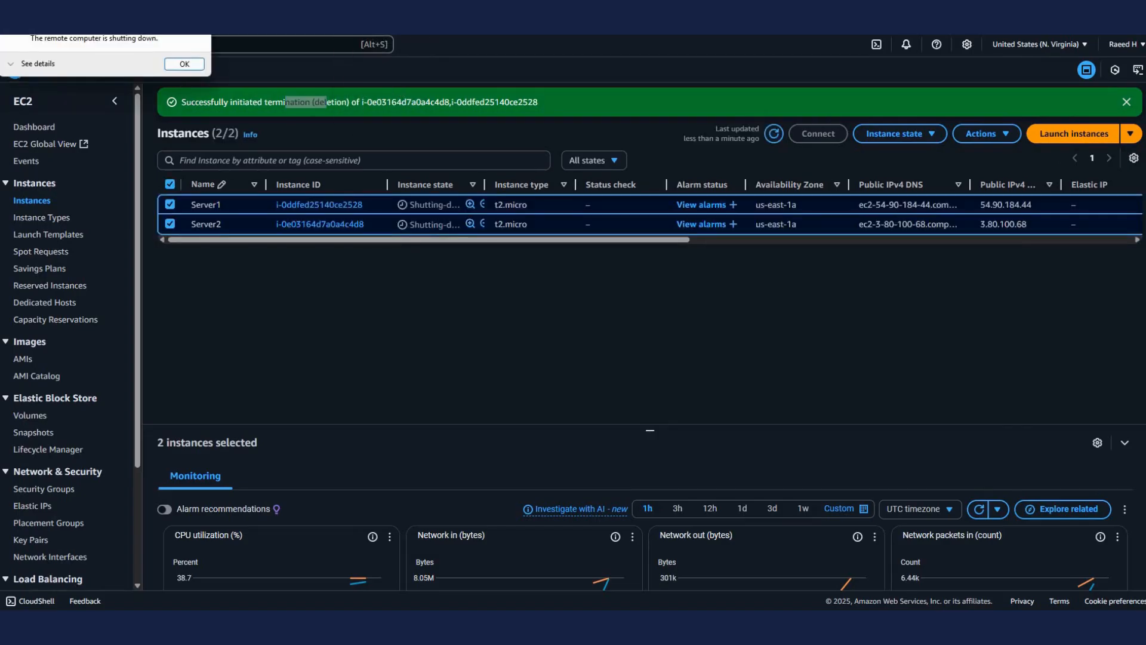
{"action": "left_click_drag", "start_coordinate": [99, 0], "coordinate": [511, 182]}
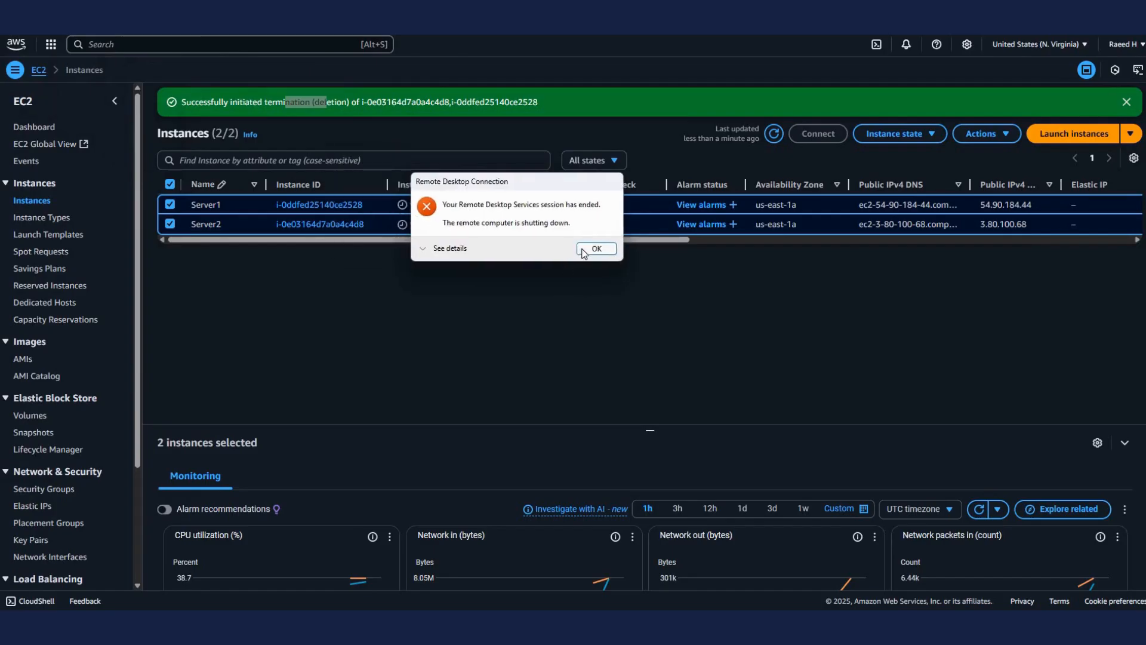
{"action": "left_click", "coordinate": [595, 248]}
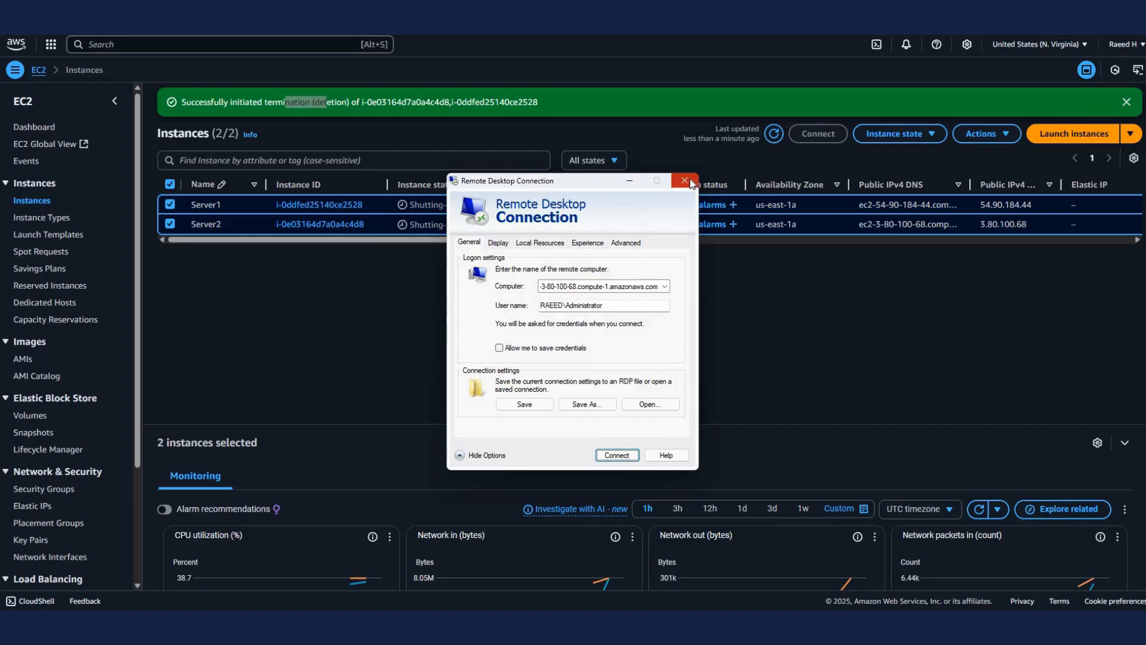
Step: Dismiss the shutdown notice of the remaining Remote Desktop session and close the Remote Desktop Connection window
{"action": "left_click", "coordinate": [764, 609]}
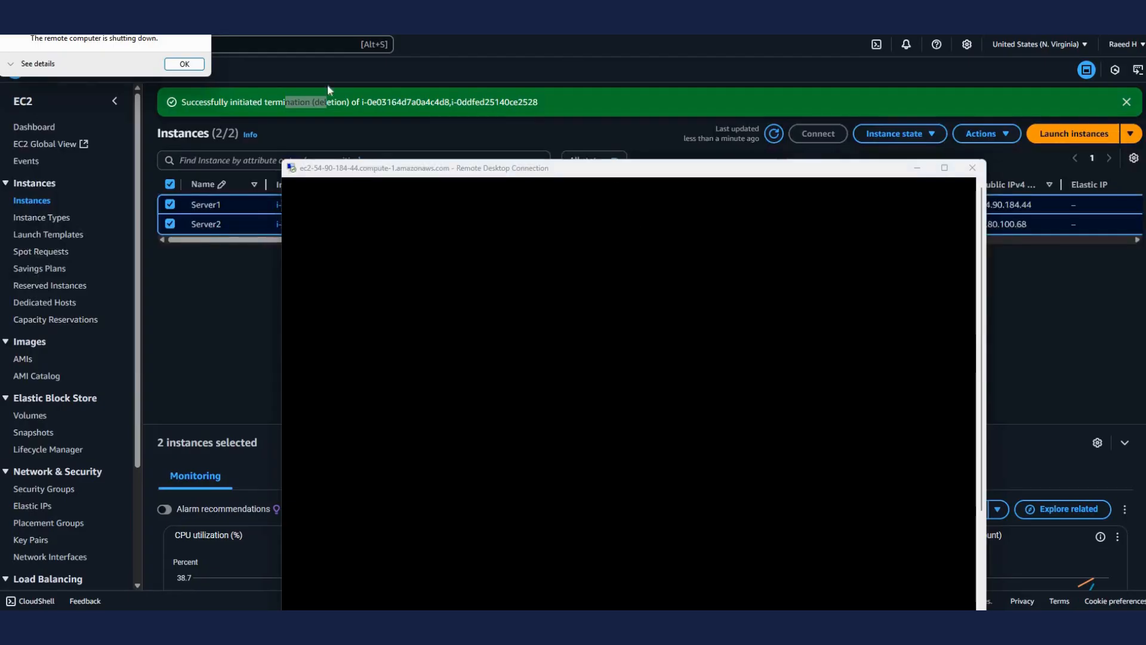
{"action": "left_click", "coordinate": [184, 64]}
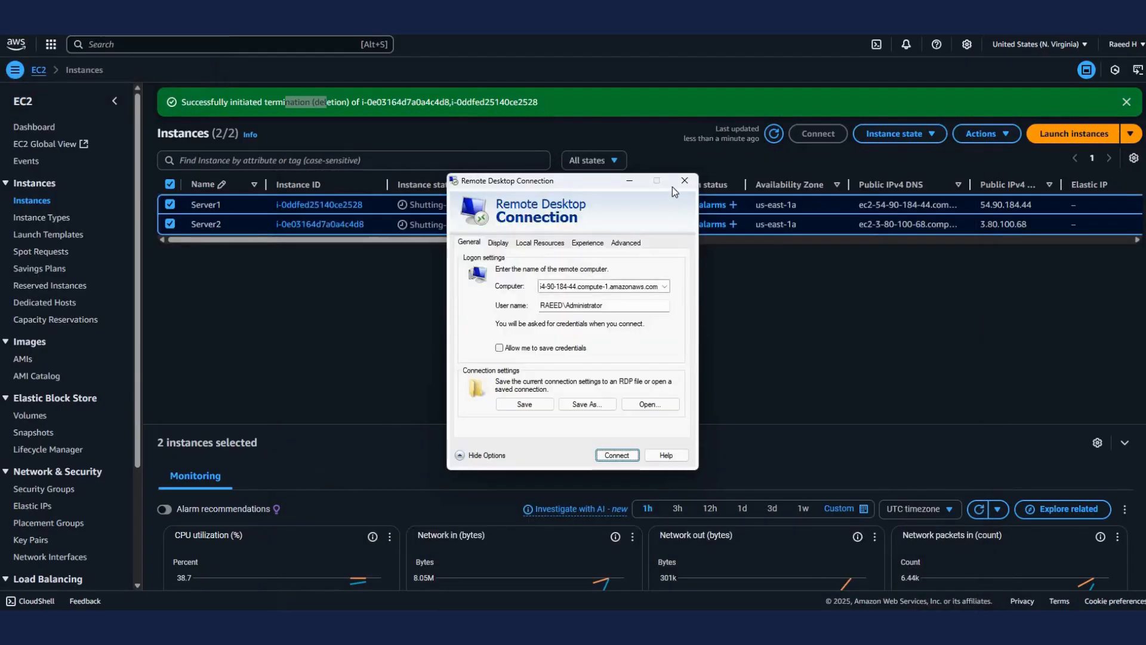
{"action": "left_click", "coordinate": [675, 181]}
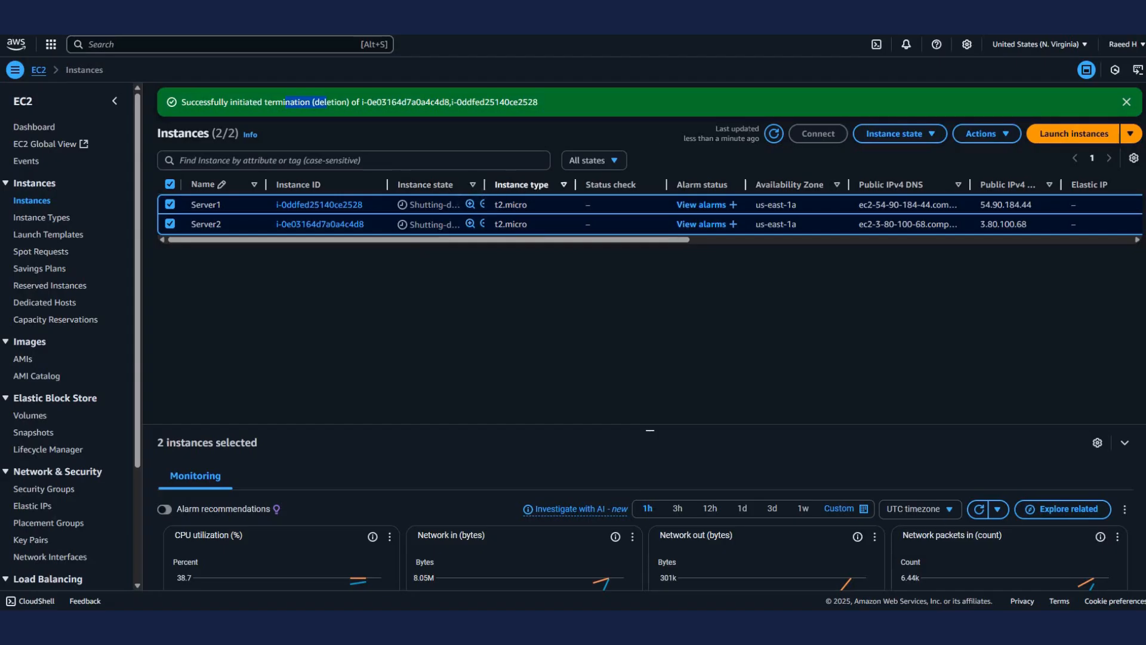
Step: Refresh the instances list, then select the Server 1 Disk 1 and Server 2 Disk 1 volumes and check their available actions
{"action": "left_click", "coordinate": [774, 134]}
{"action": "left_click", "coordinate": [26, 419]}
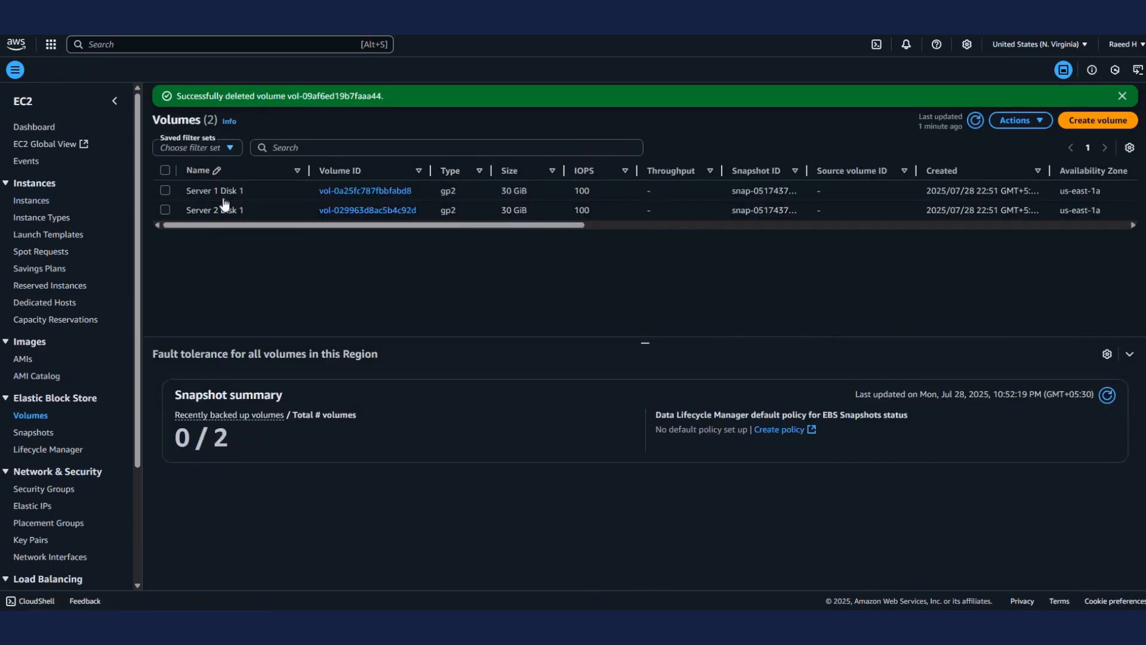
{"action": "left_click", "coordinate": [163, 190]}
{"action": "left_click", "coordinate": [165, 209]}
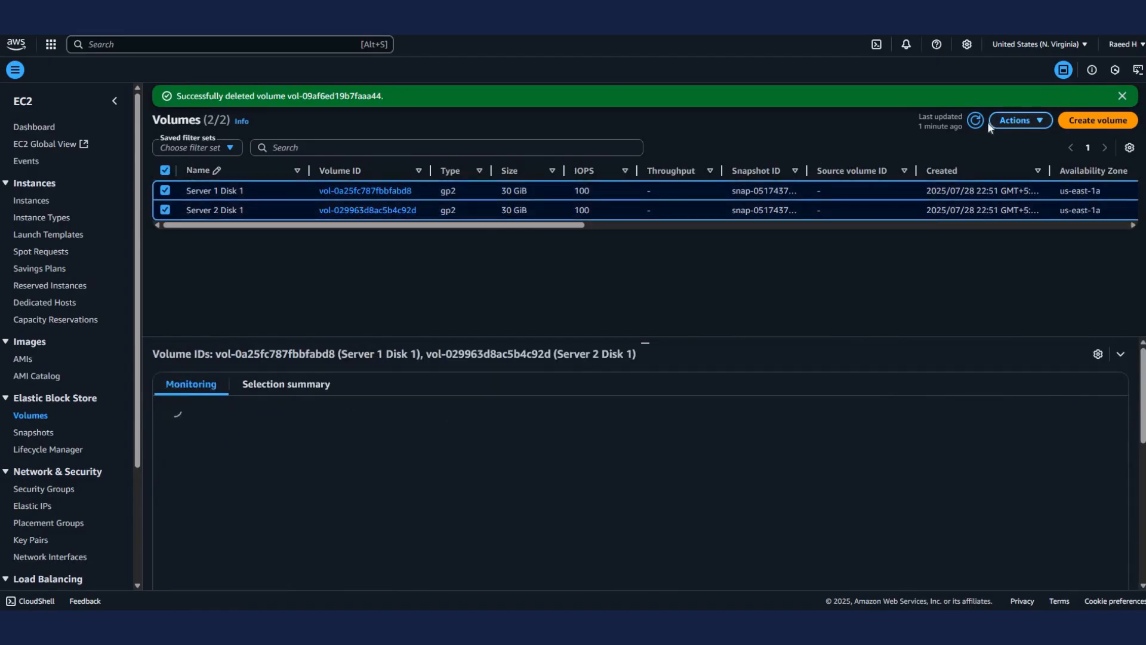
{"action": "left_click", "coordinate": [1015, 120]}
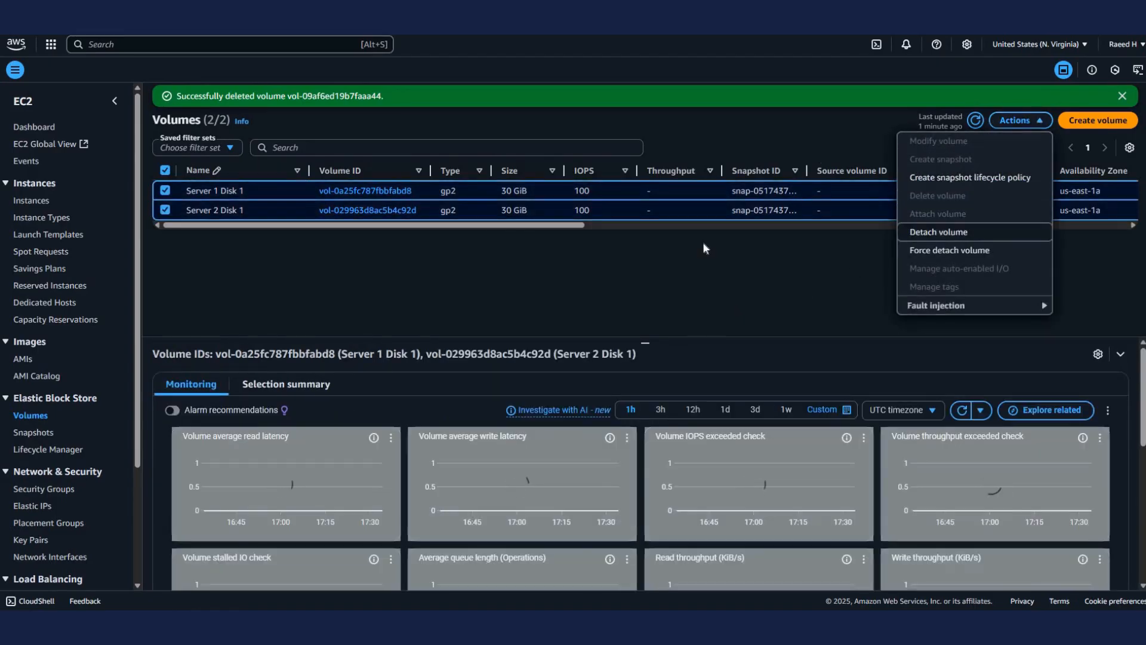
Step: Return to the instances list, refresh it and check the state of Server1 and Server2
{"action": "left_click", "coordinate": [20, 204]}
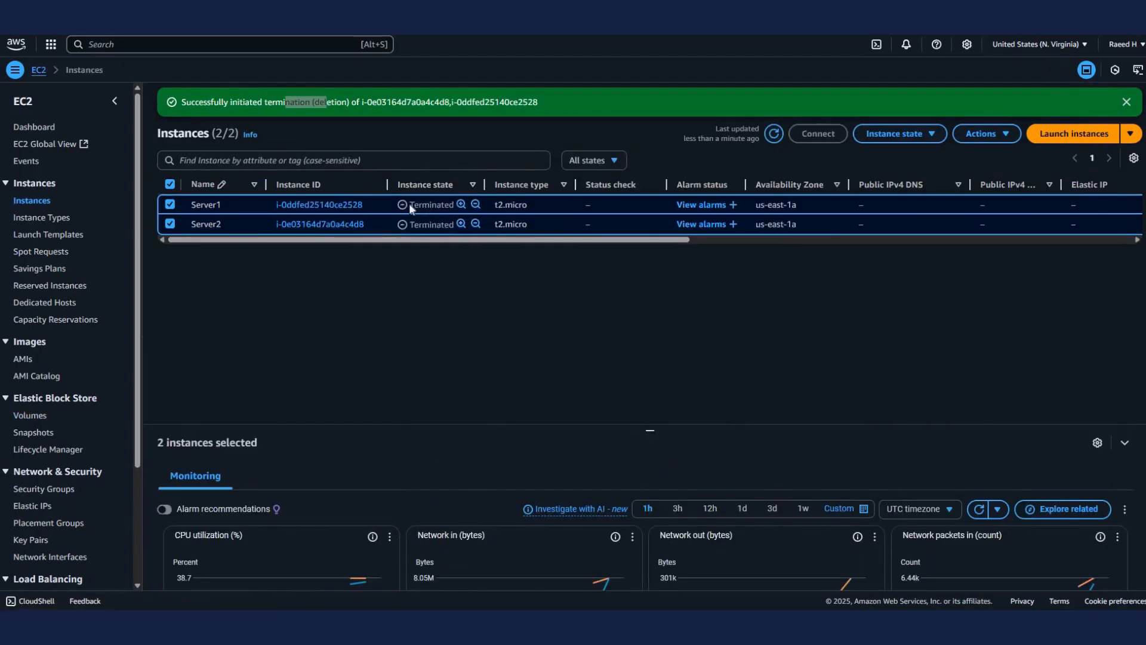
{"action": "left_click", "coordinate": [773, 134]}
{"action": "left_click_drag", "start_coordinate": [445, 206], "coordinate": [414, 206]}
Step: Refresh the volumes list and check whether the root volumes of both terminated servers still exist
{"action": "left_click", "coordinate": [31, 415]}
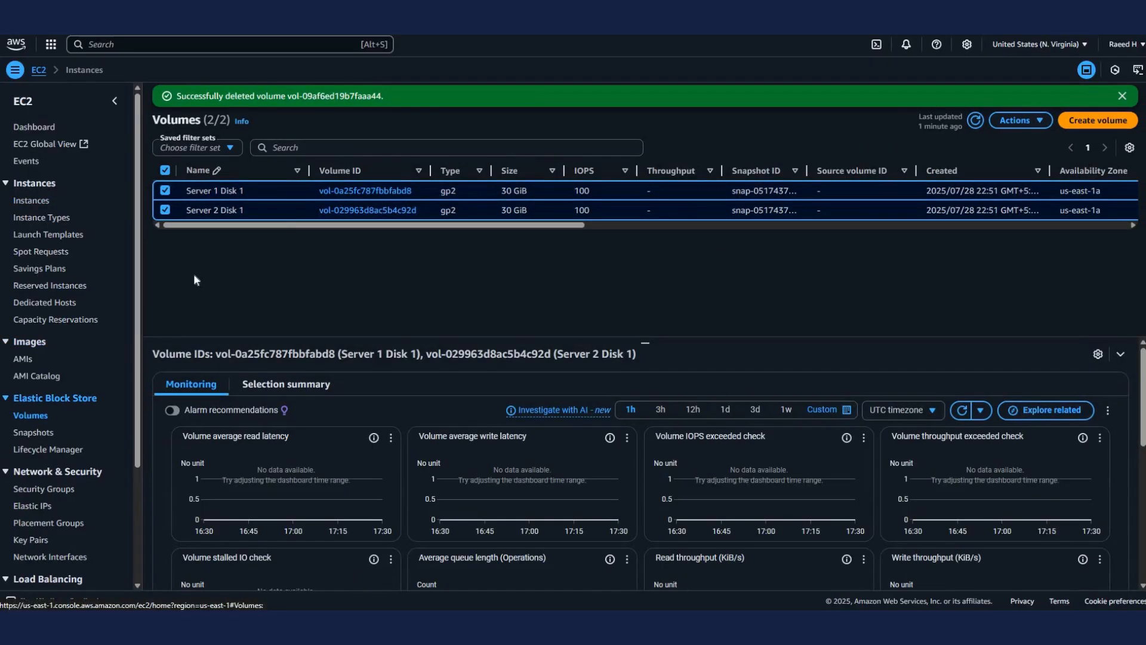
{"action": "left_click", "coordinate": [1031, 122]}
{"action": "left_click", "coordinate": [975, 120]}
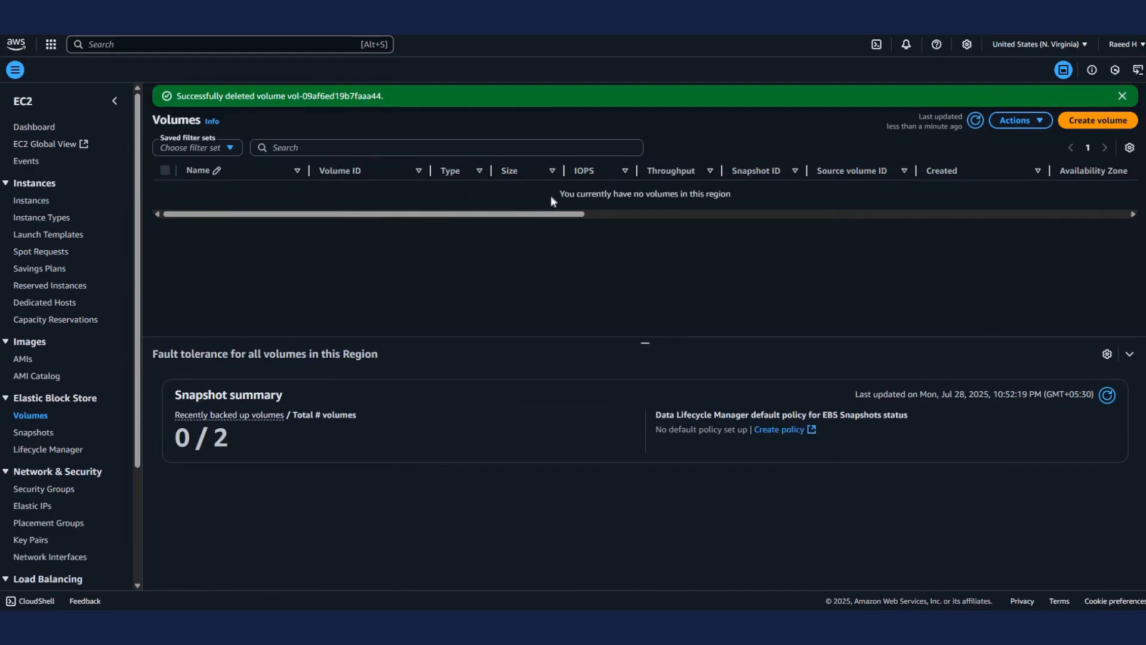
{"action": "left_click_drag", "start_coordinate": [551, 195], "coordinate": [753, 195]}
{"action": "left_click", "coordinate": [374, 191]}
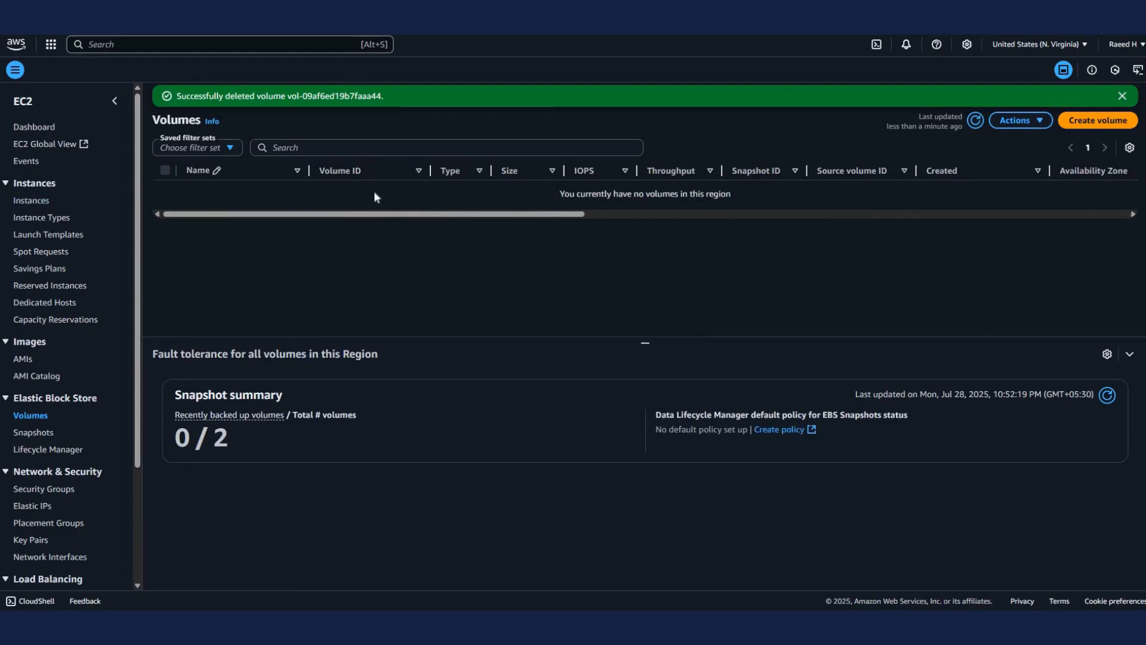
Step: Go back to the instances list and review the terminated Server1 and Server2 entries, toggling their selection
{"action": "left_click", "coordinate": [30, 202]}
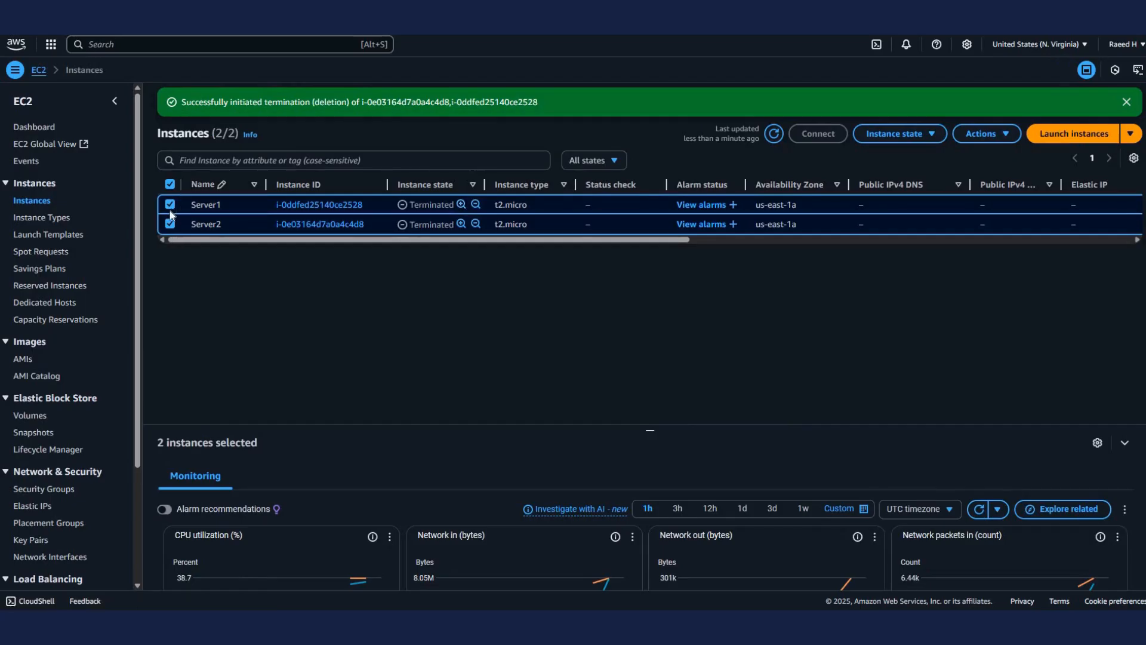
{"action": "left_click", "coordinate": [170, 209]}
{"action": "left_click", "coordinate": [170, 224]}
{"action": "left_click", "coordinate": [170, 206]}
{"action": "left_click", "coordinate": [170, 224]}
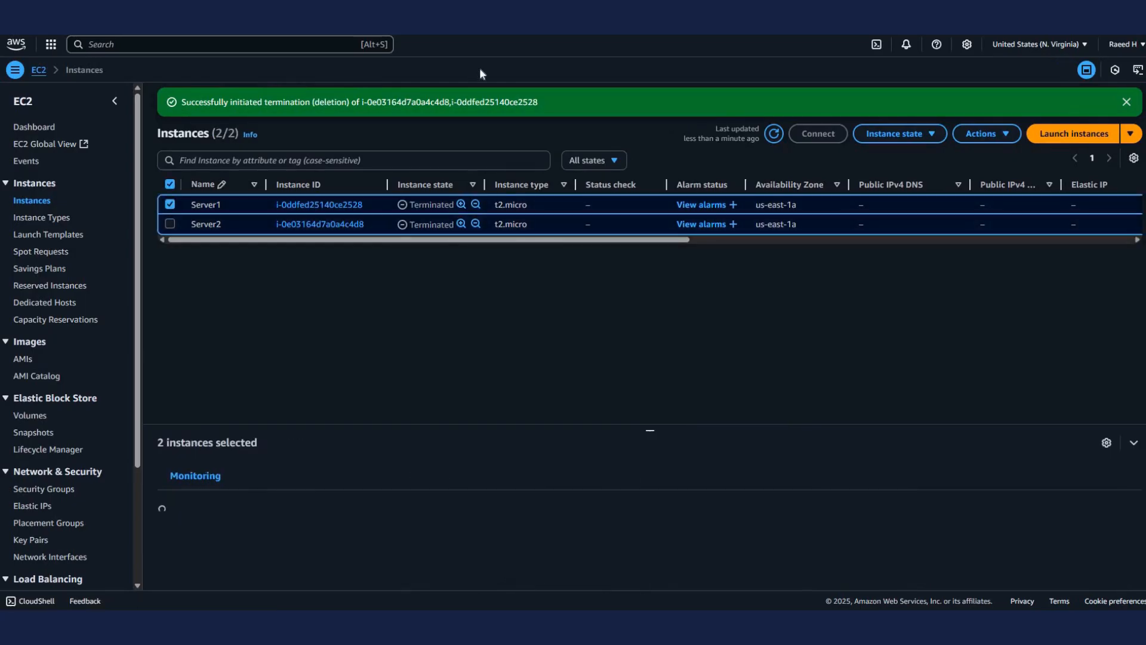